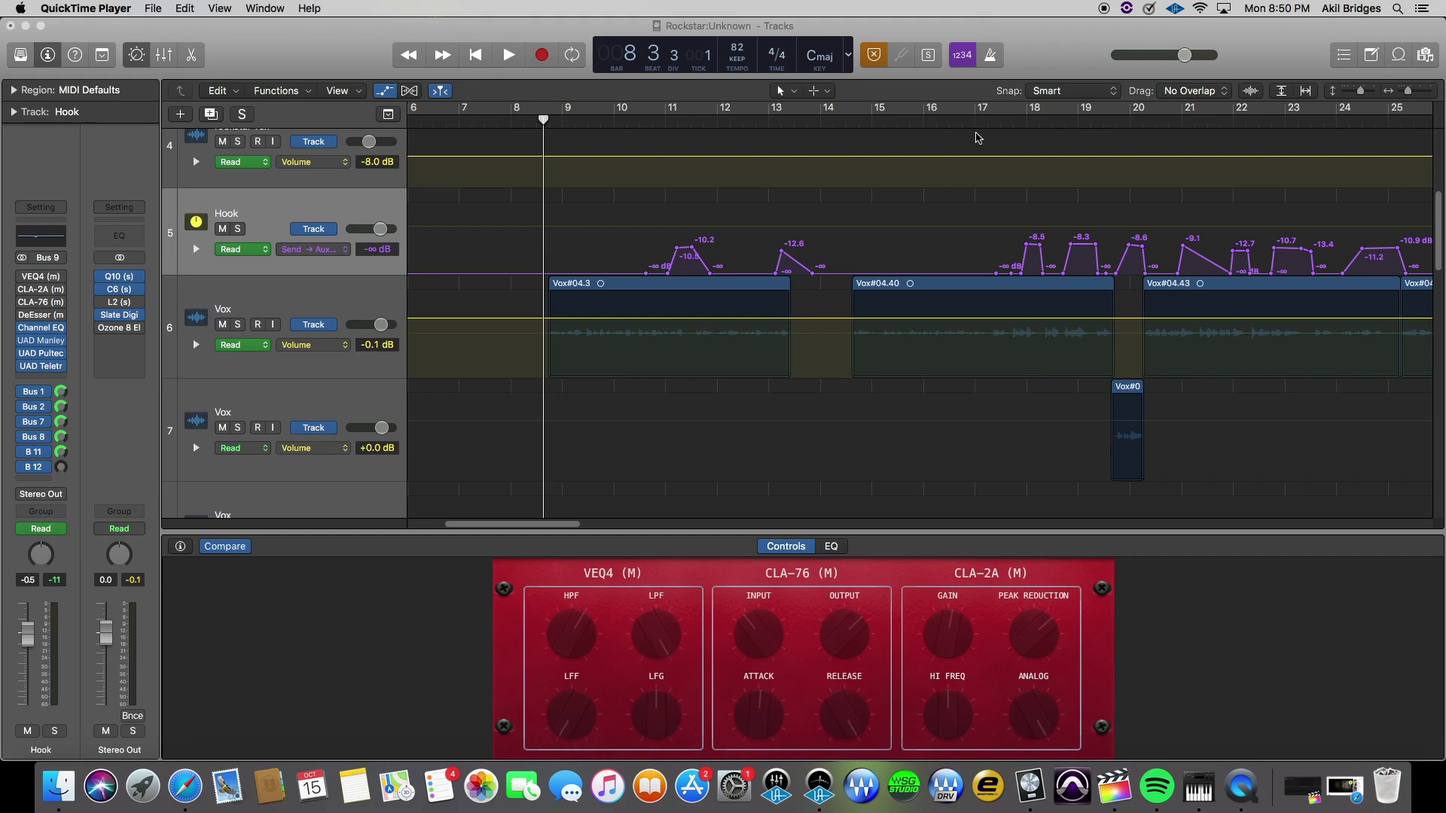
Play the song from bar 8 through the hook and stop around bar 25.
left_click(980, 126)
key("space")
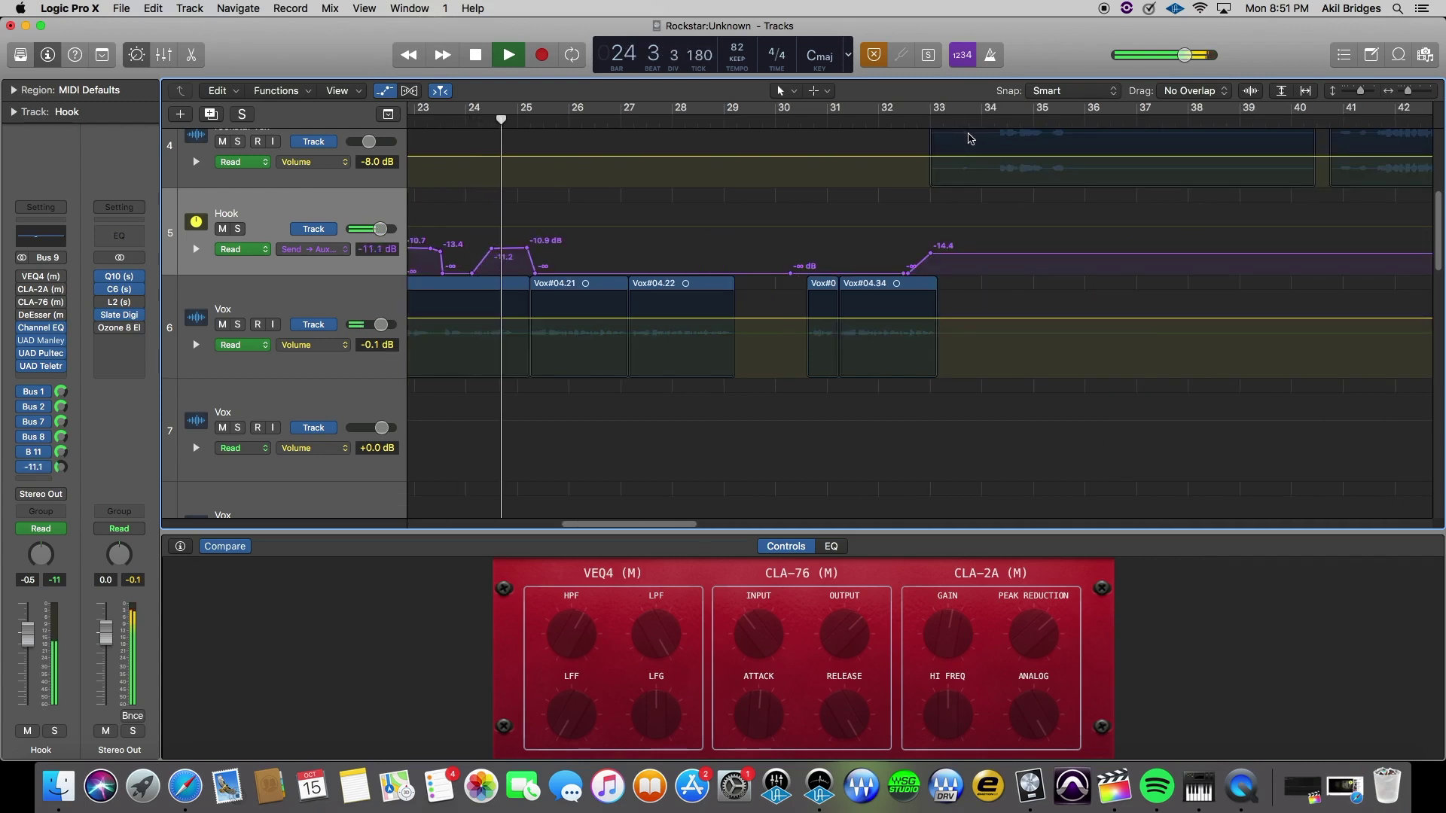
key("space")
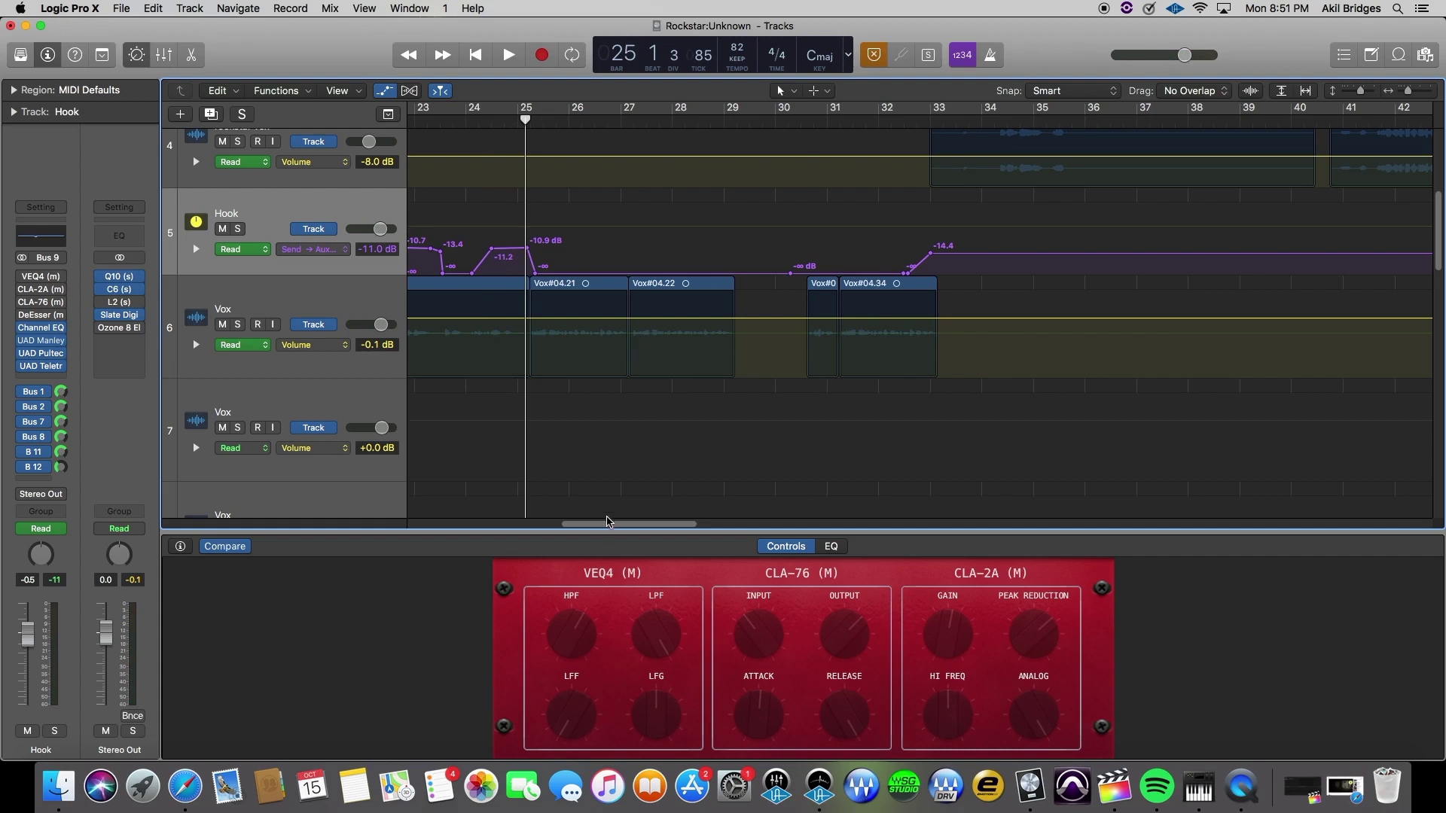
Bypass the Slate Digital, C6 and Q10 plug-ins on the Stereo Out channel.
left_click_drag(609, 522, 465, 523)
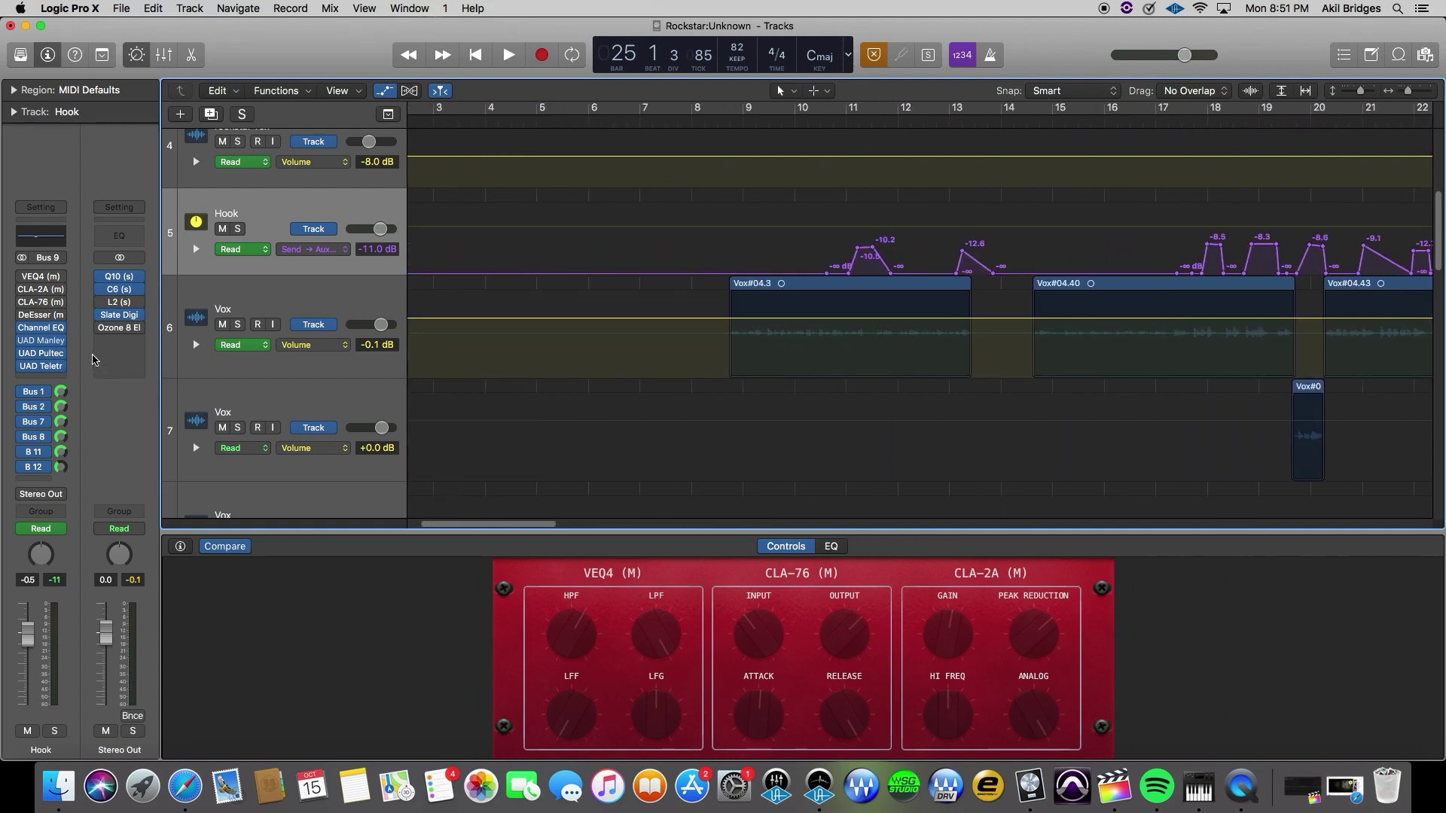
left_click(101, 315)
left_click(101, 290)
left_click(101, 277)
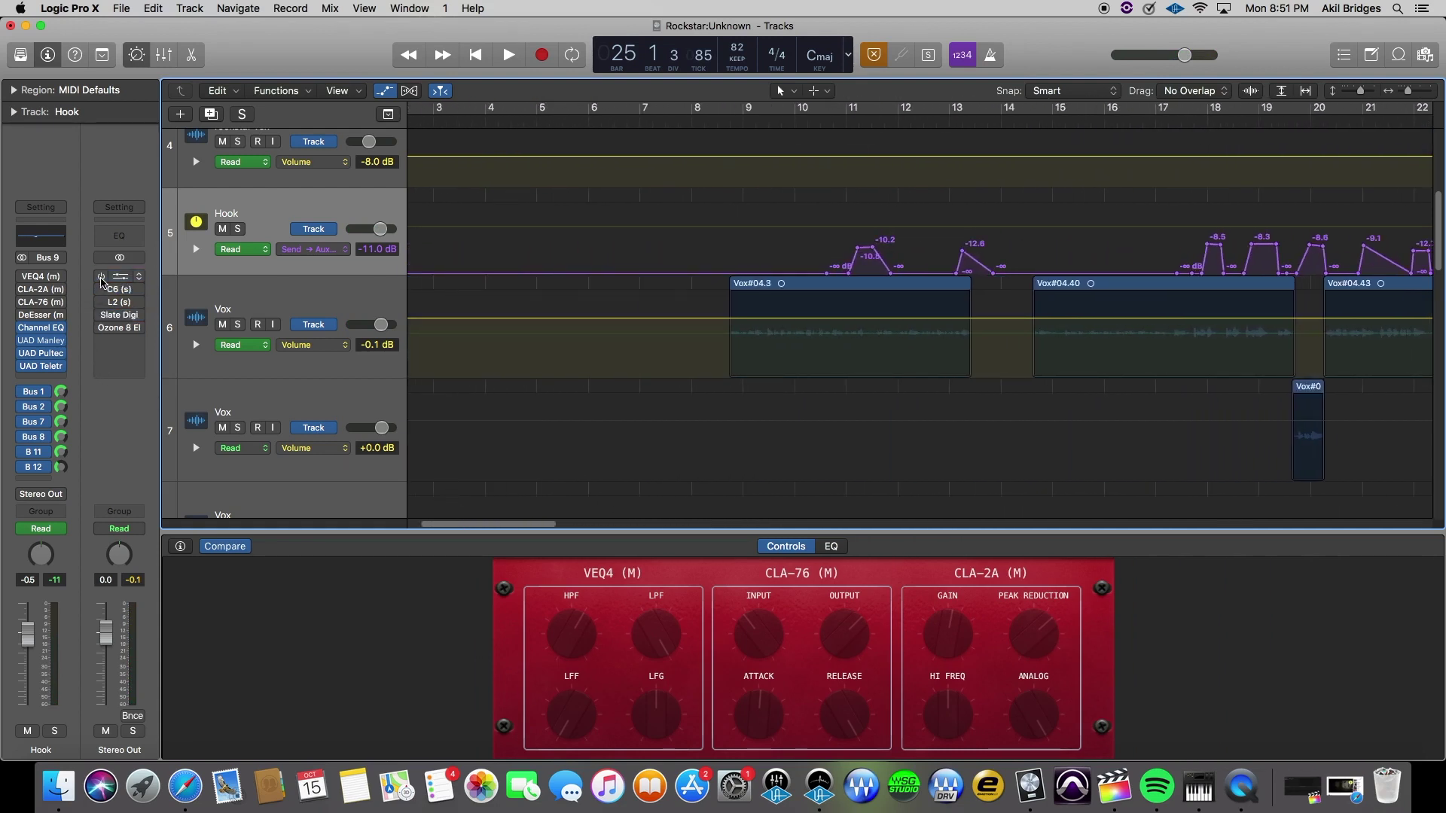
Bypass the Hook channel's Channel EQ, UAD Pultec and UAD Teletronix inserts along with its sends to buses 1, 2, 7, 8, 11 and 12.
left_click(22, 328)
left_click(21, 341)
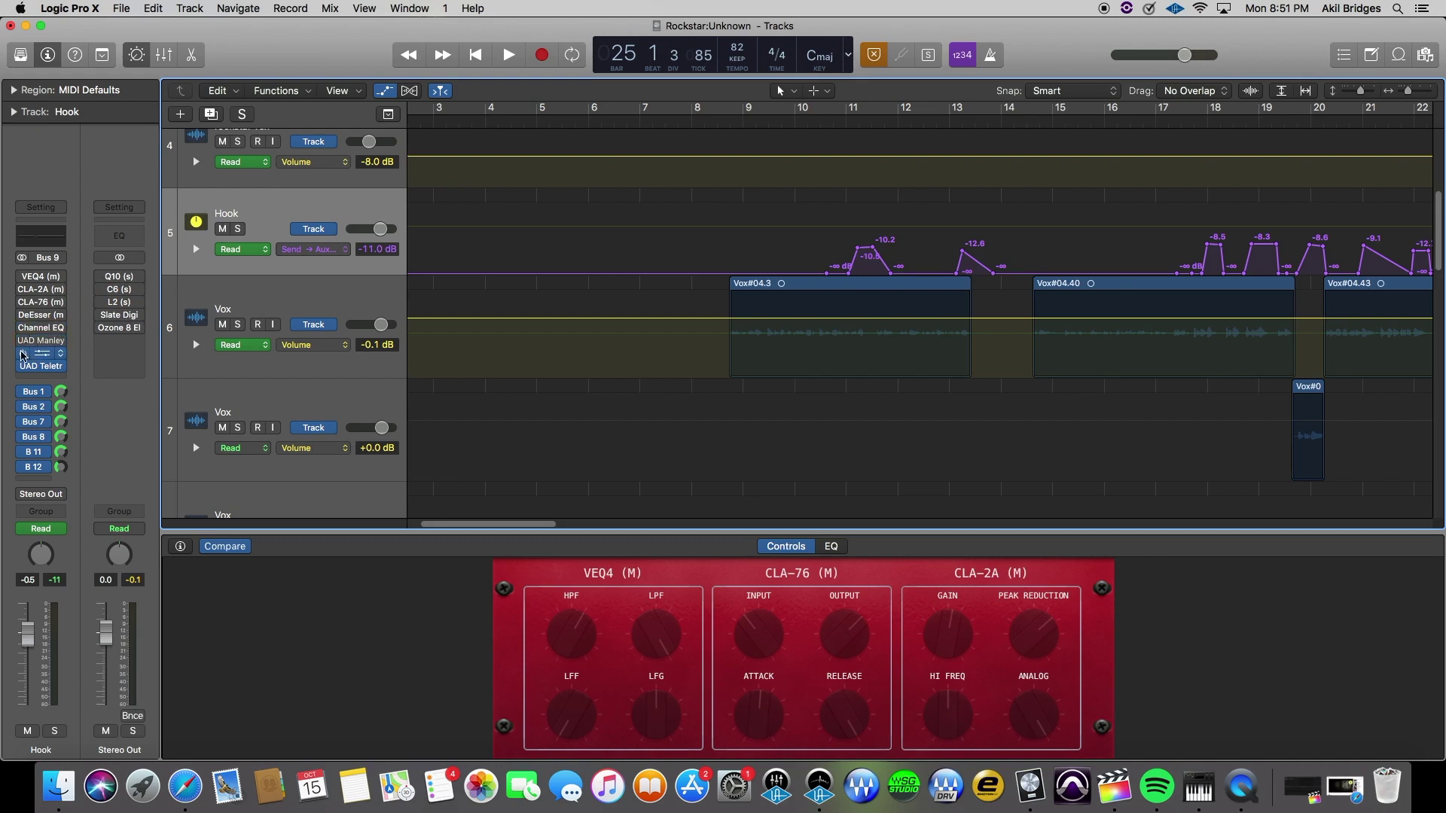
left_click(22, 392)
left_click(23, 407)
left_click(22, 422)
left_click(23, 437)
left_click(23, 452)
left_click(23, 467)
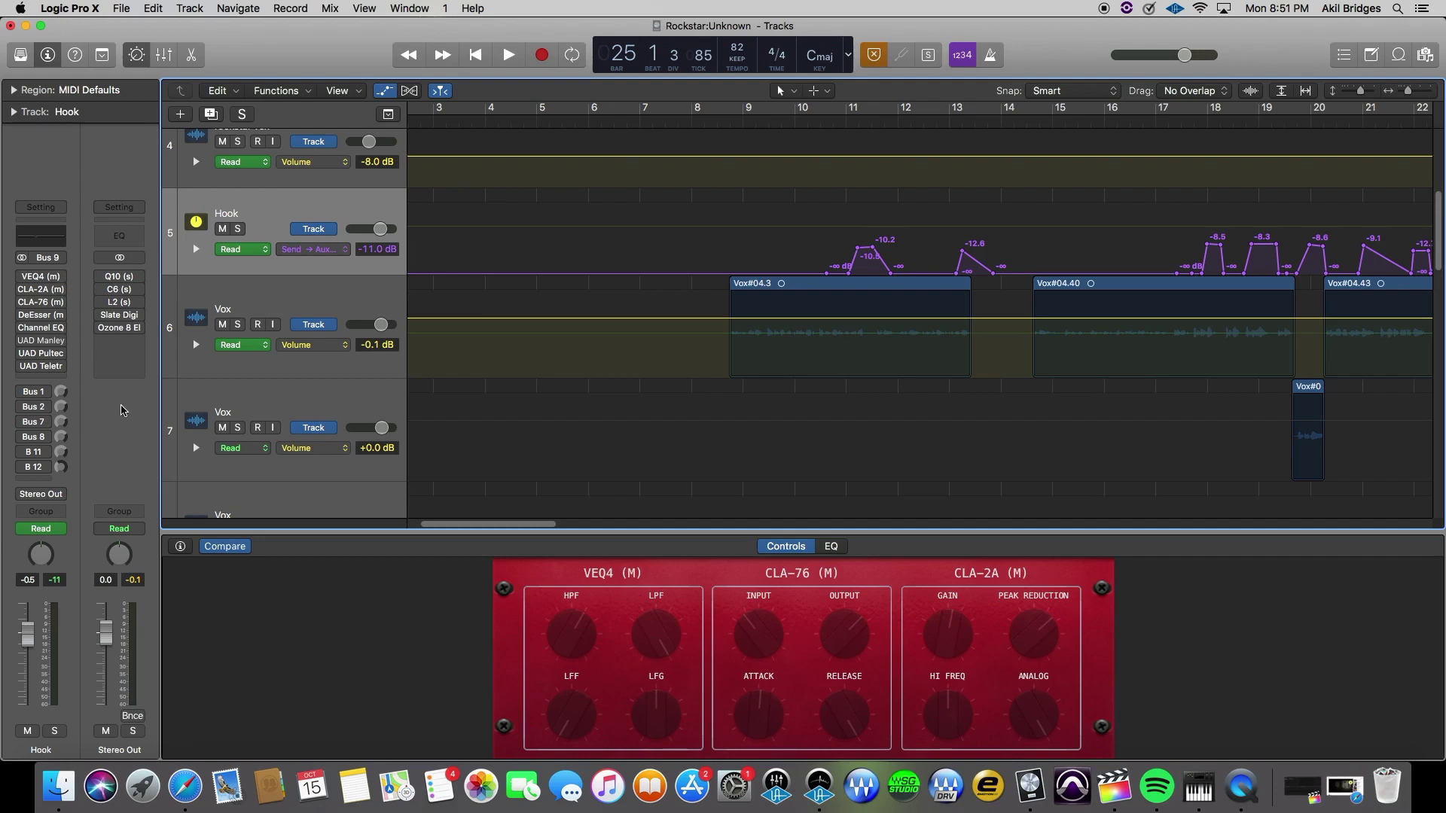
Inspect the band settings of the Hook track's Channel EQ, then close it.
scroll(206, 361, "up", 3)
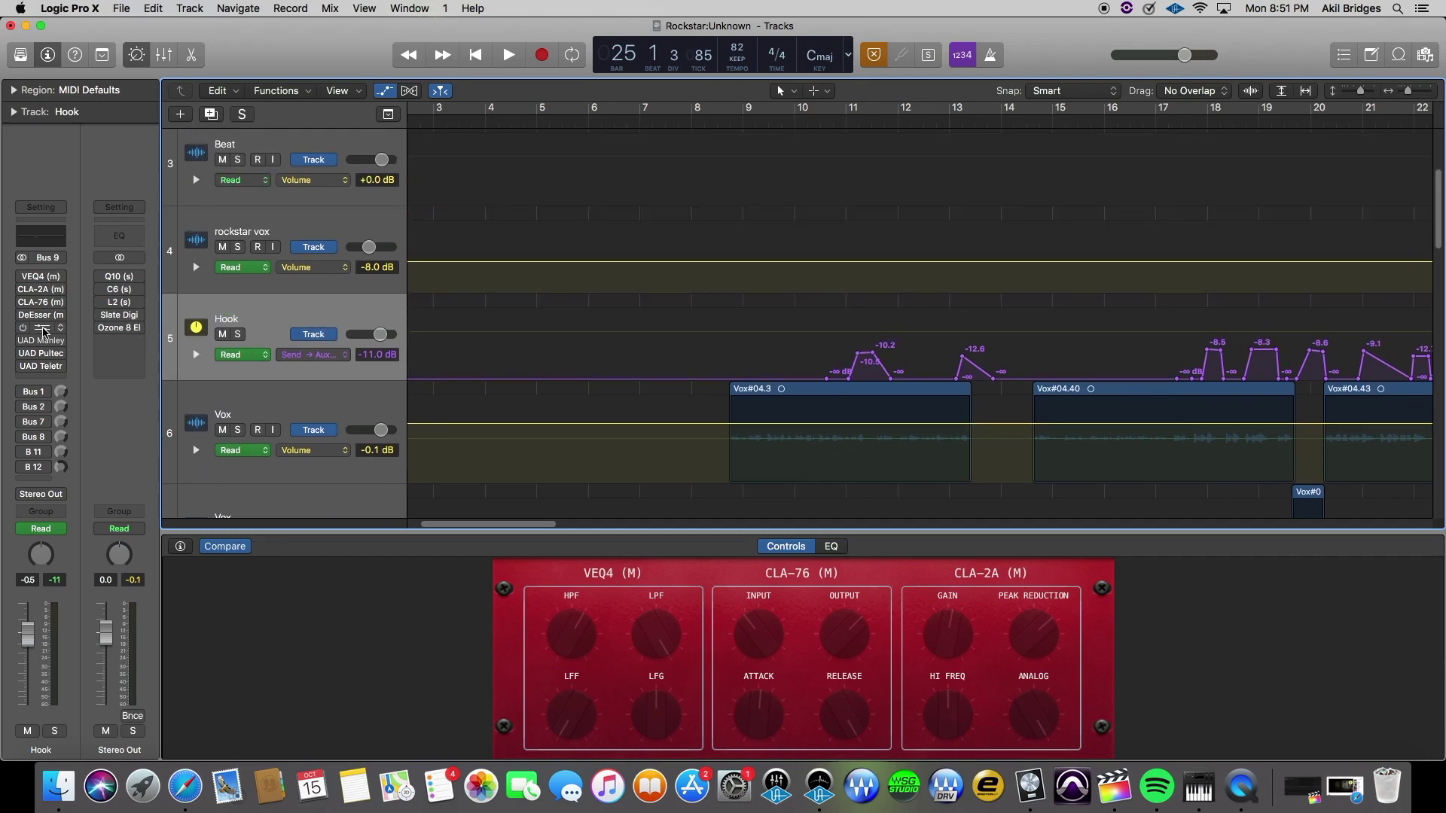
left_click(43, 329)
left_click_drag(984, 384, 1002, 188)
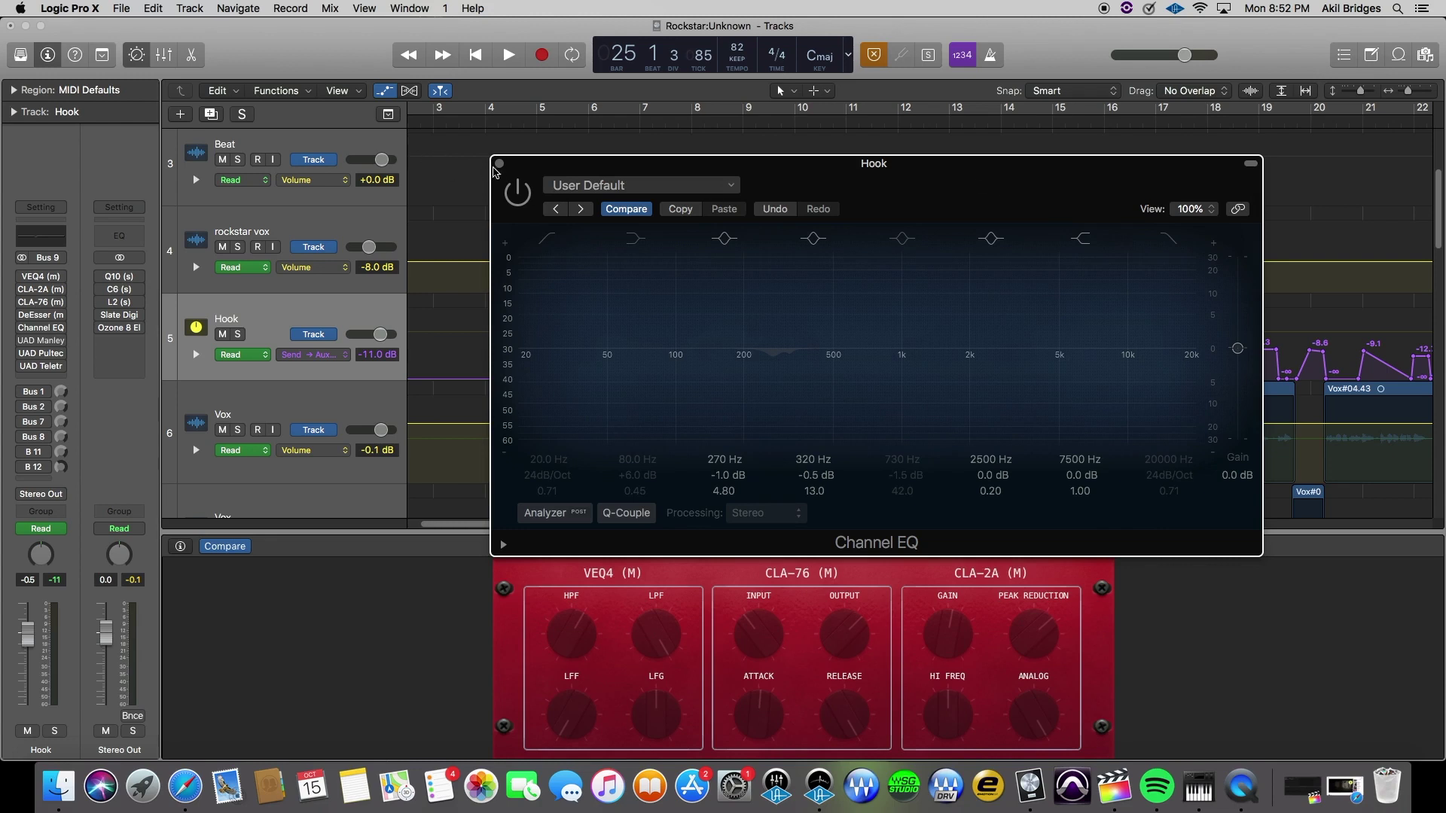
left_click(498, 164)
Solo the Hook track and examine the Auto-Tune EFX 3 settings on the Vox track directly below it.
left_click(238, 335)
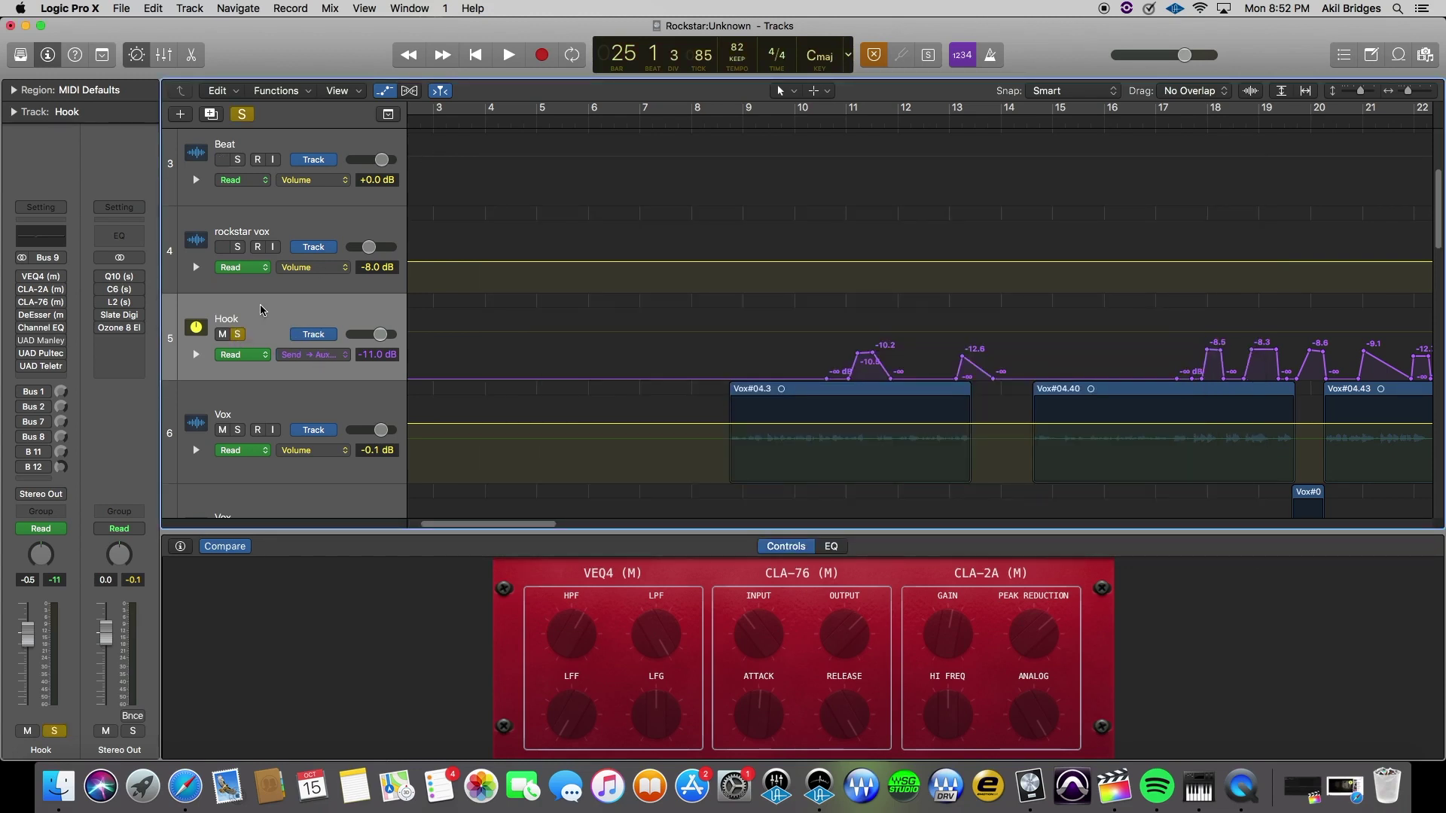
left_click(286, 399)
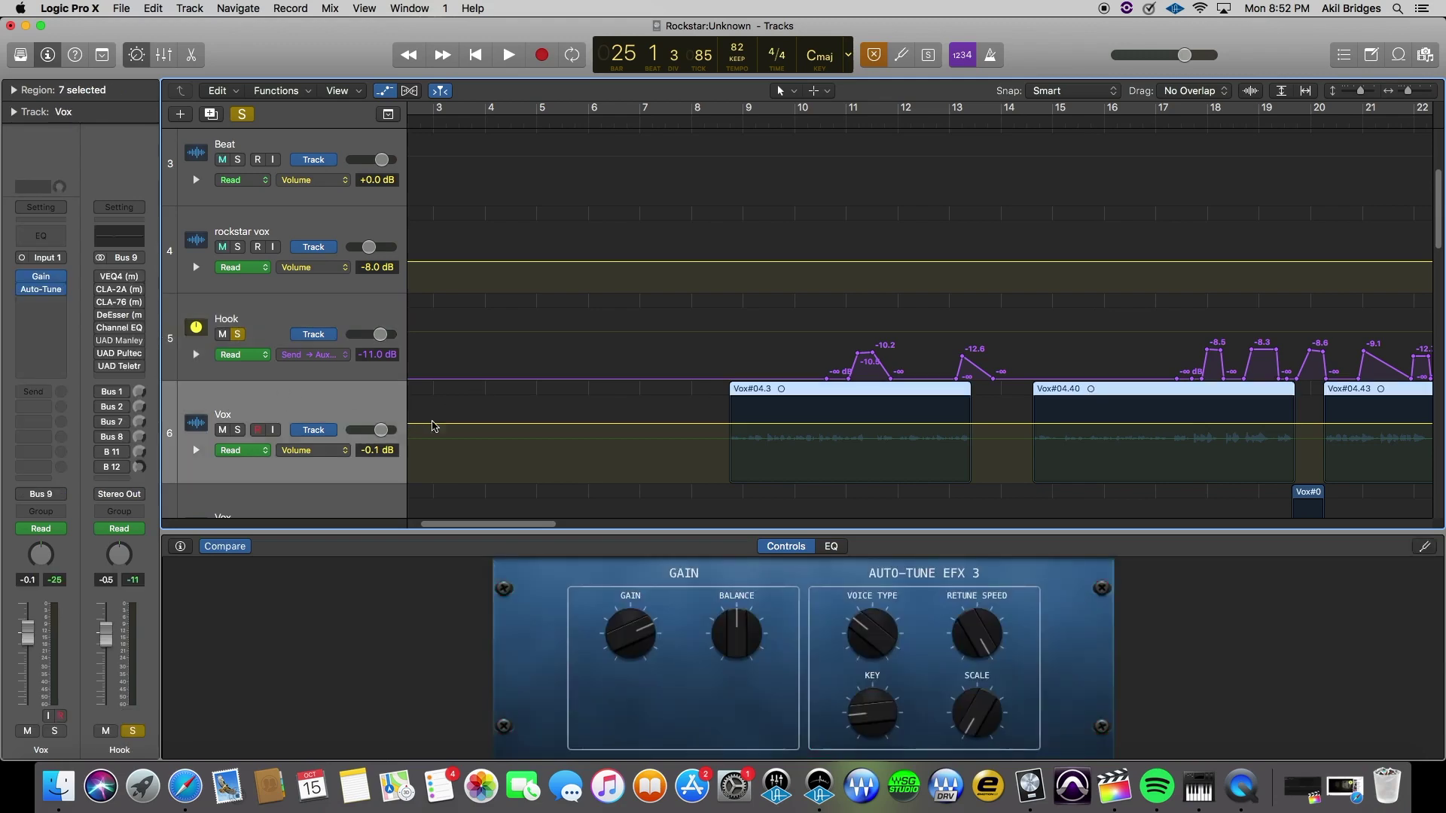
left_click(42, 292)
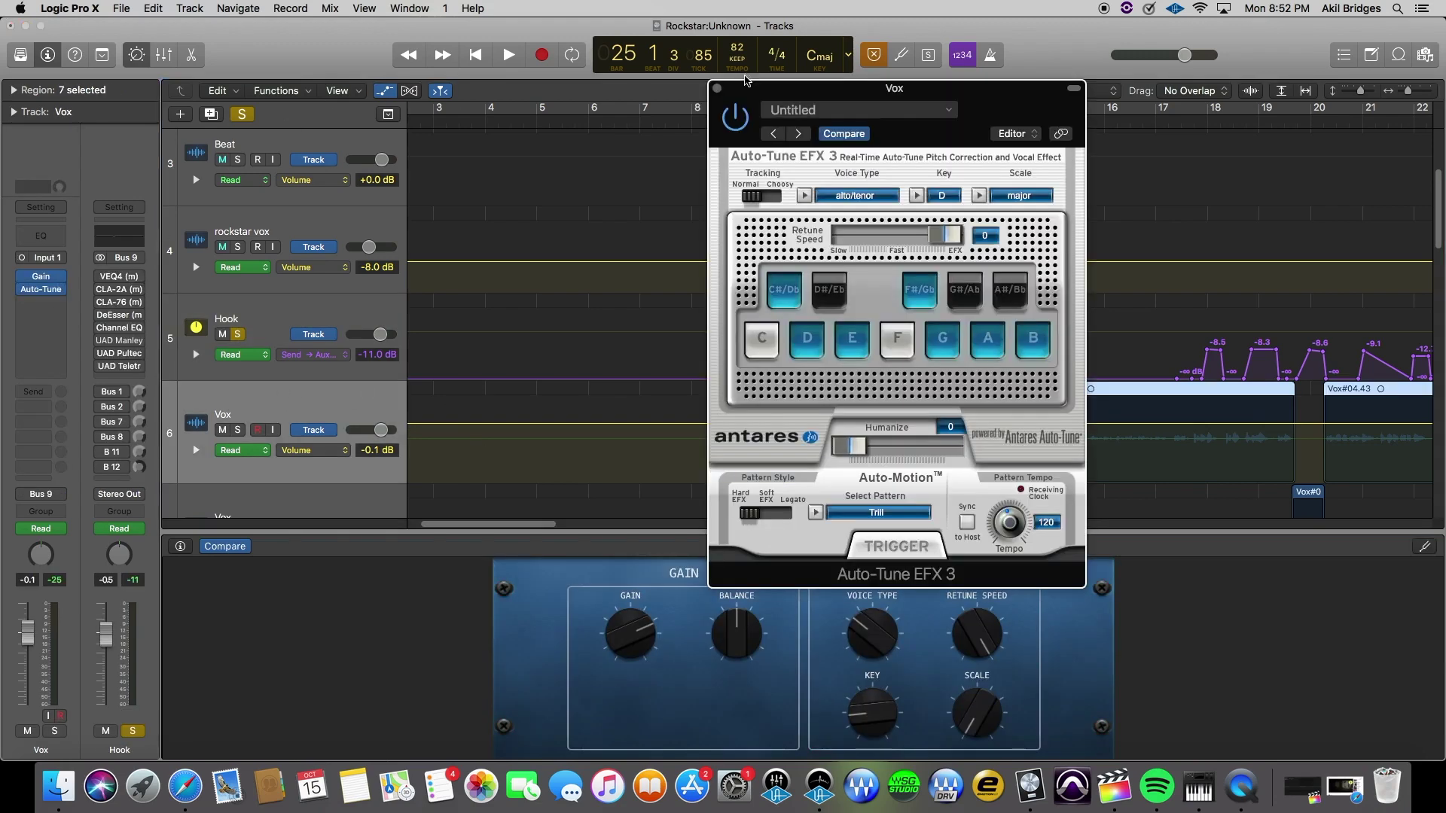
left_click_drag(1053, 89, 1026, 104)
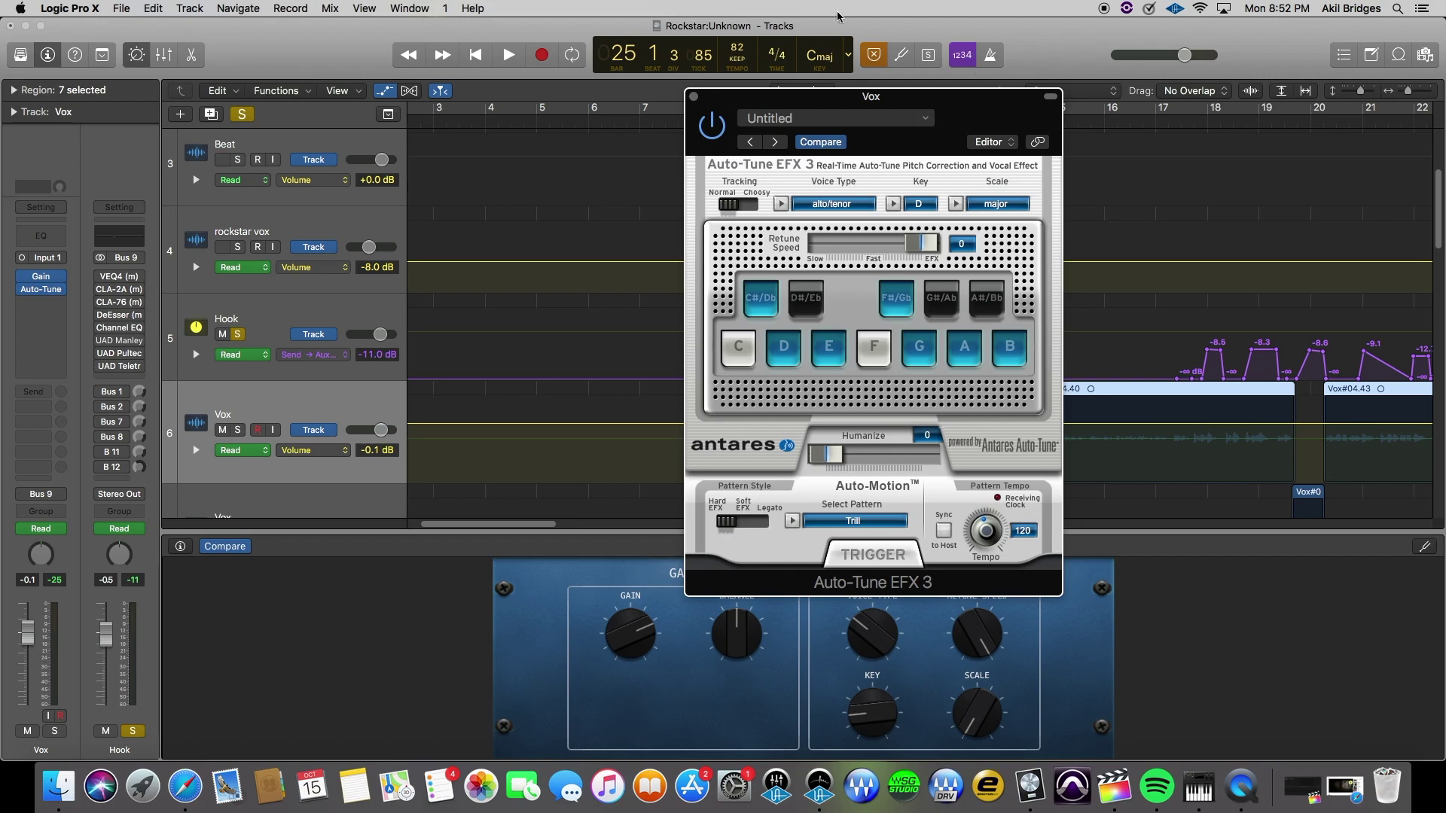
left_click(694, 98)
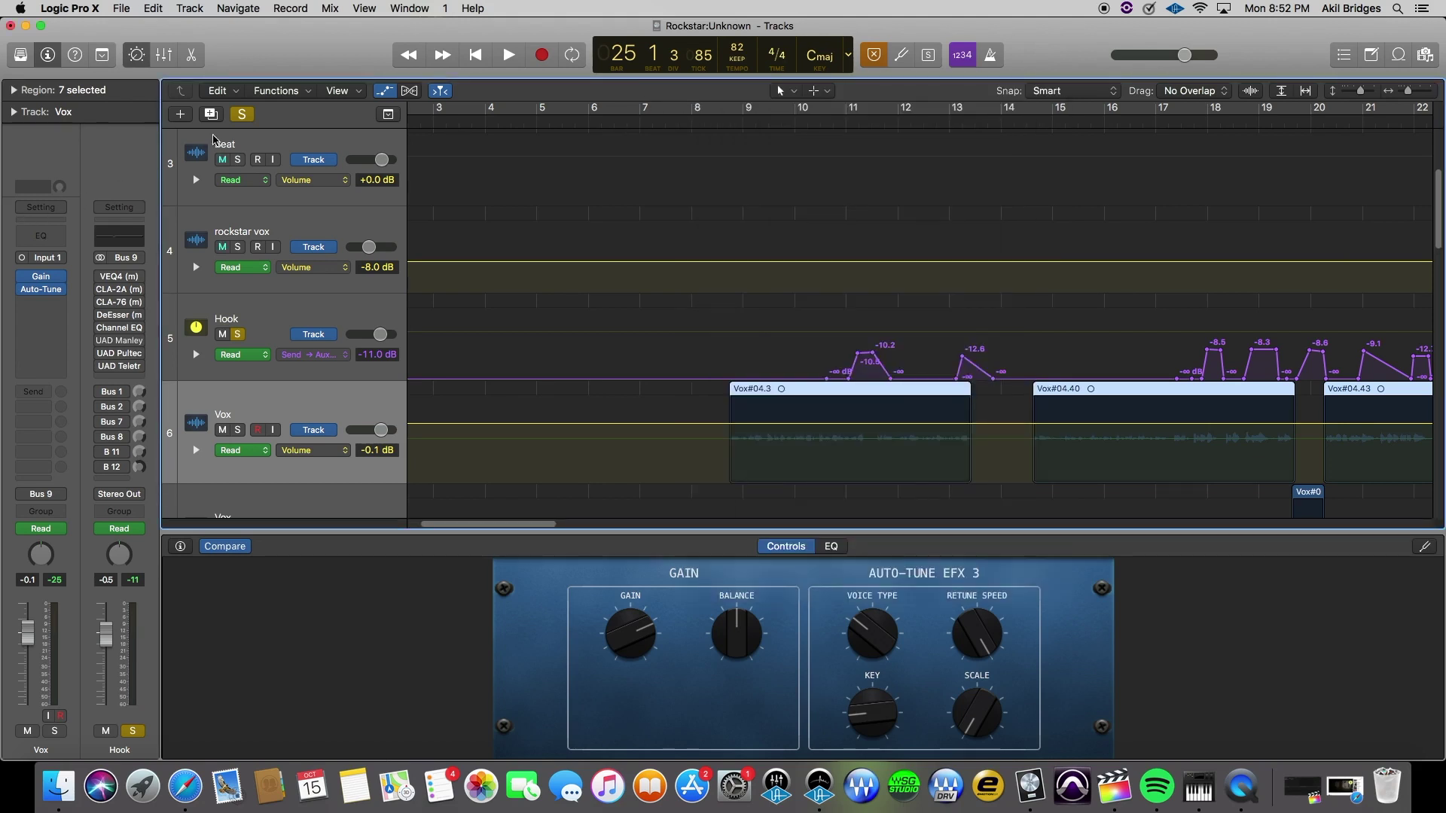
Clear the Hook track's solo and solo the first Vox track instead.
left_click(238, 117)
left_click(333, 315)
scroll(333, 330, "down", 1)
scroll(334, 329, "down", 3)
left_click(309, 339)
left_click(238, 382)
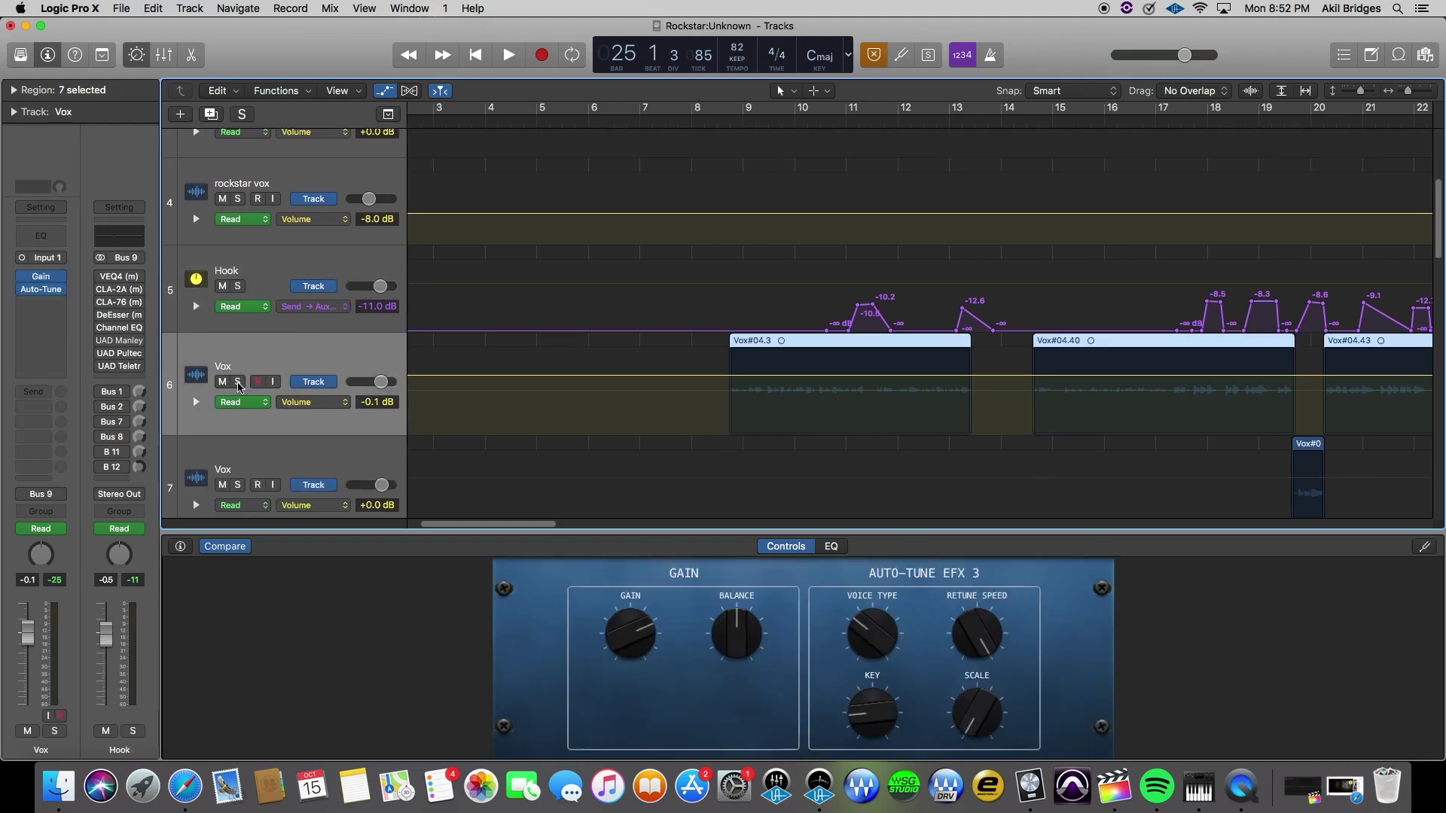
Play the vocal from bar 8 beat 3, switching solo off and on to compare it with the full mix, then stop and clear solo.
left_click(722, 121)
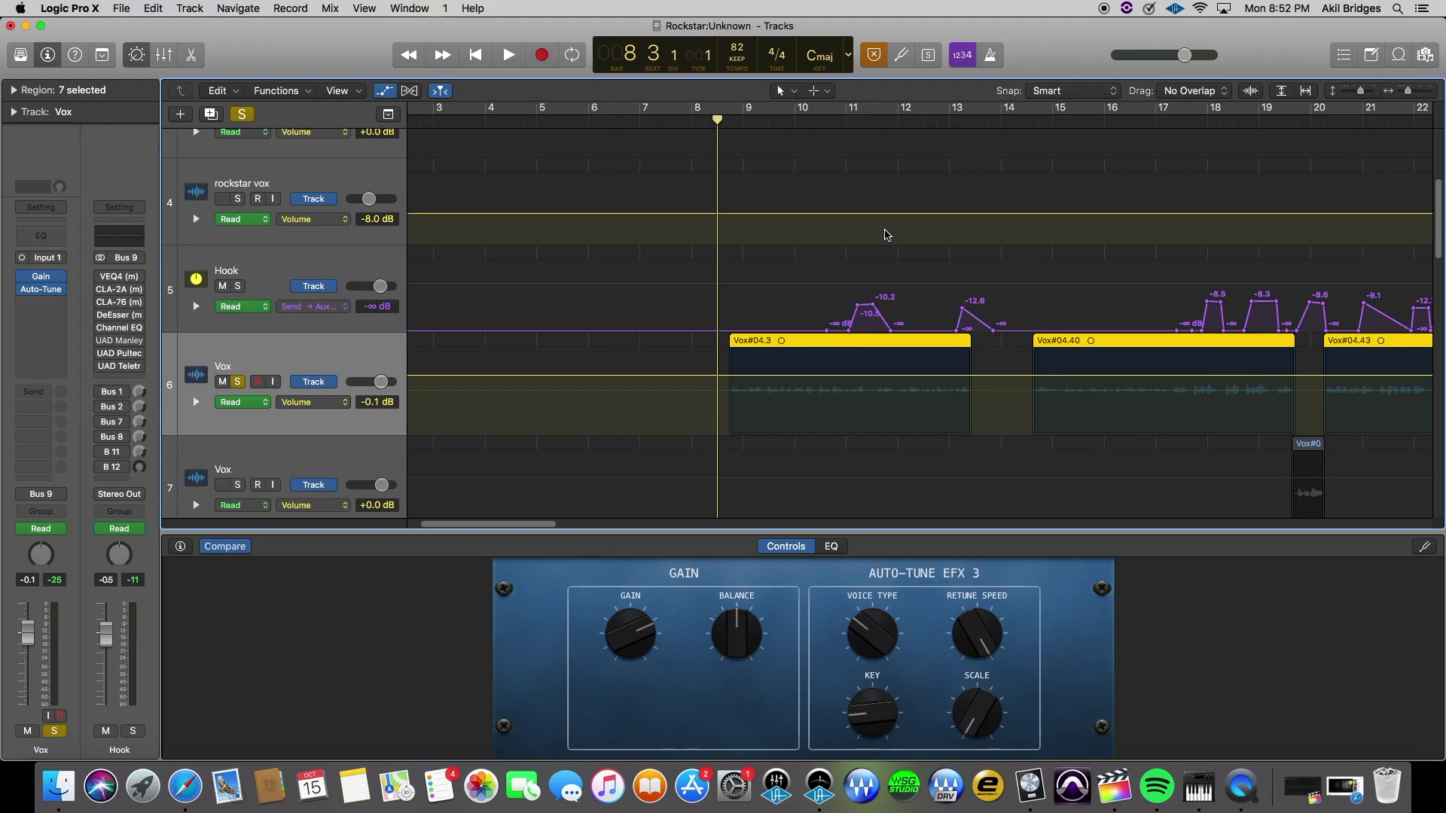
key("space")
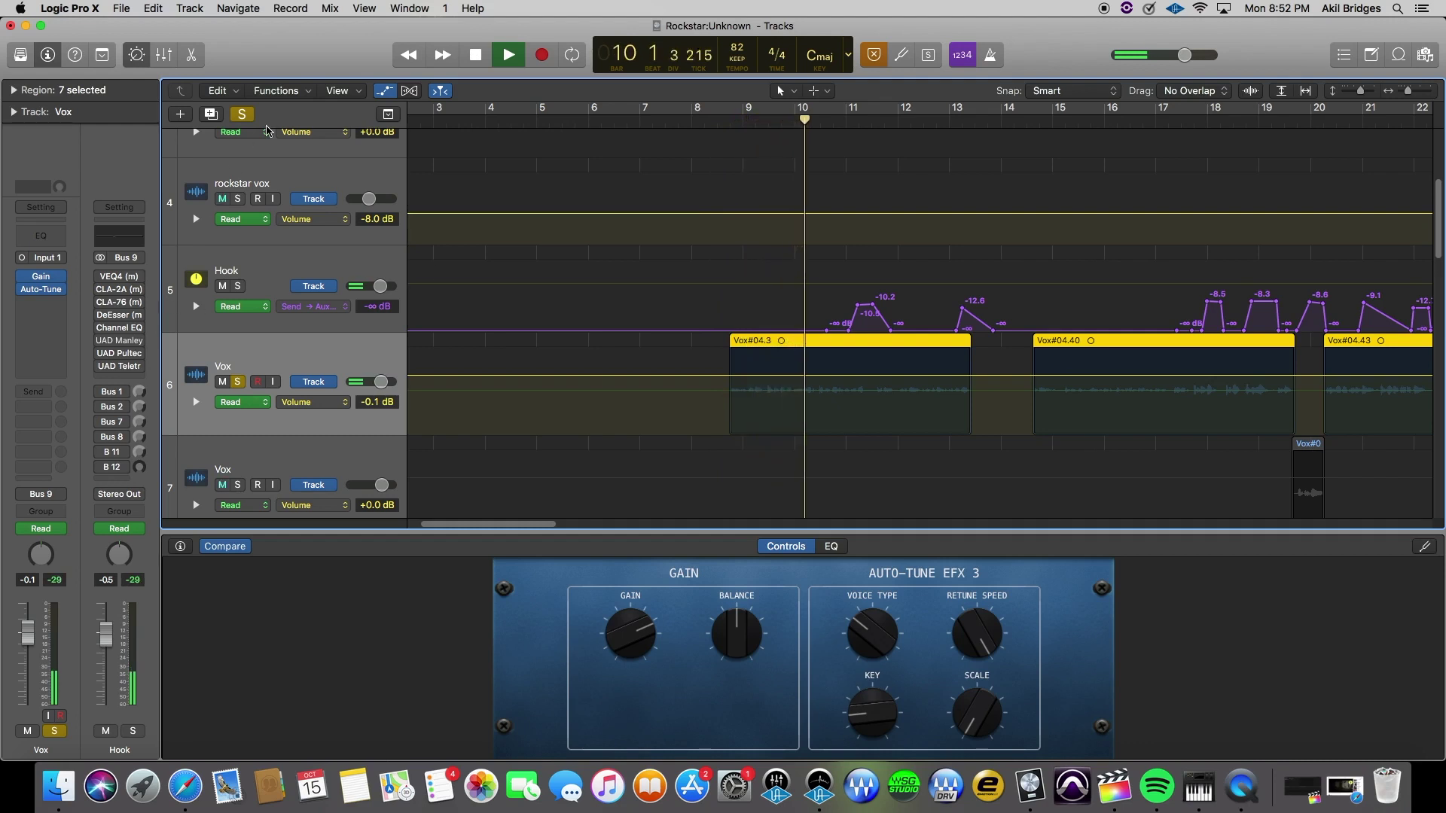
left_click(245, 114)
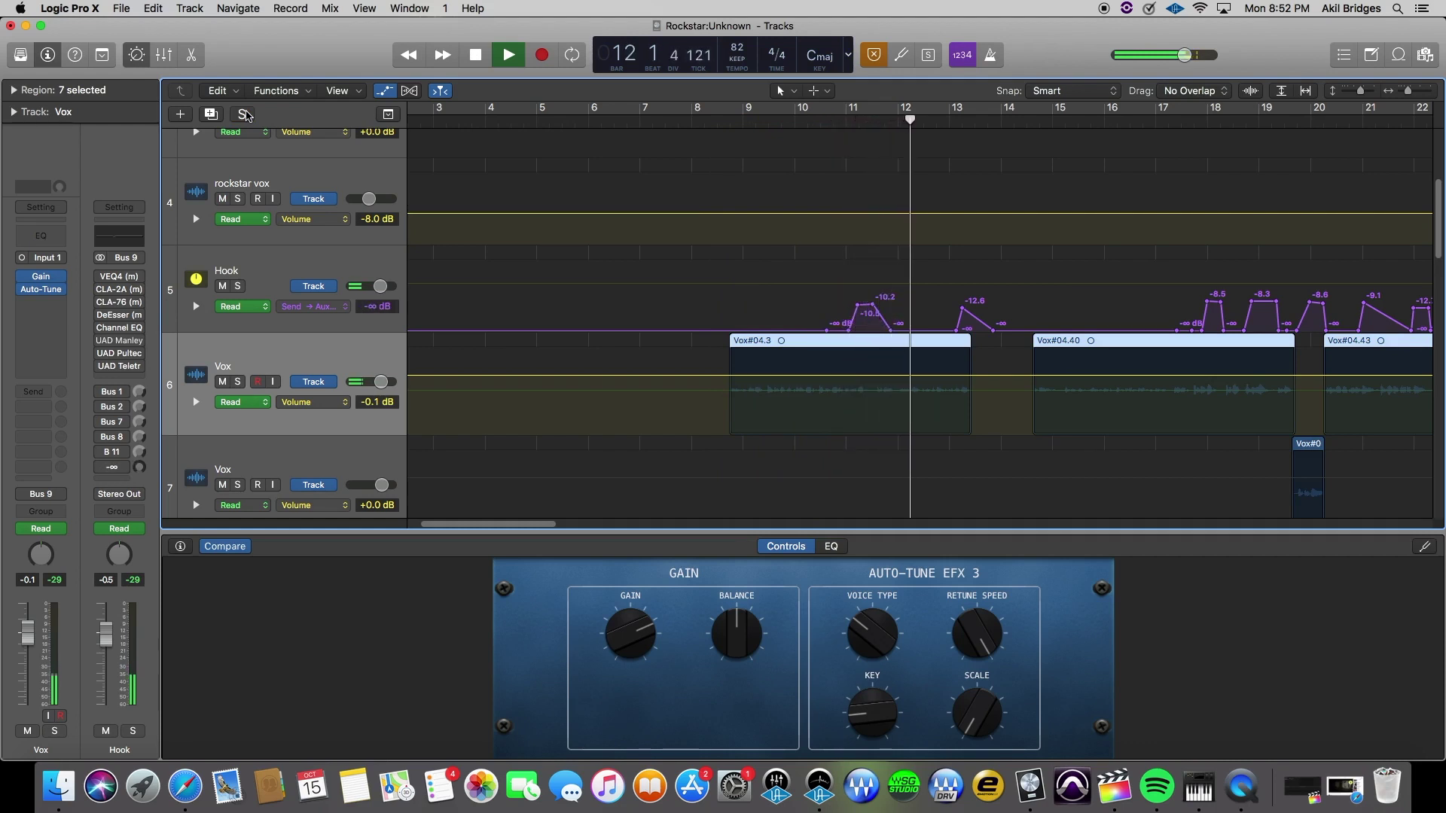
left_click(244, 115)
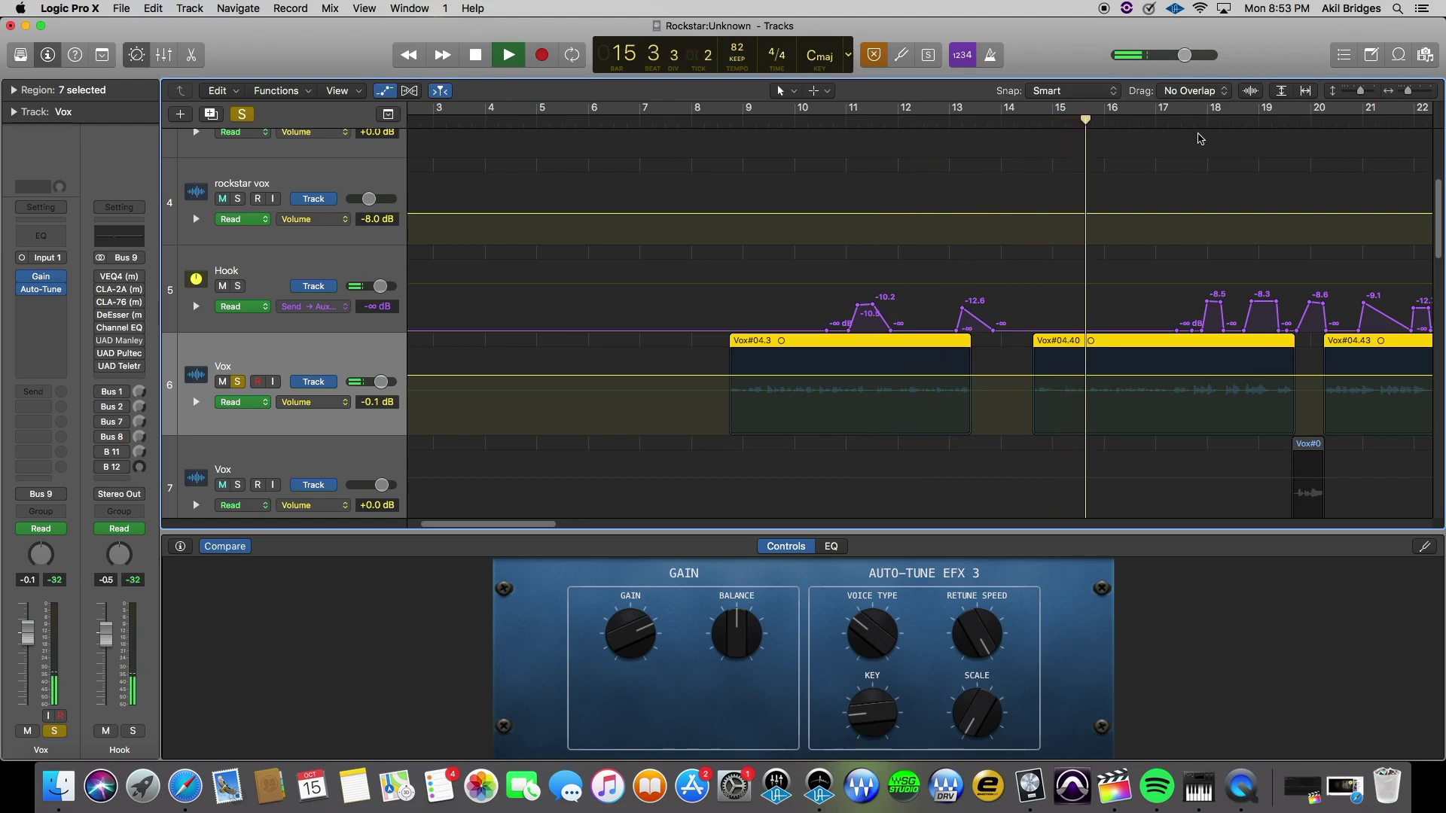
left_click(1181, 120)
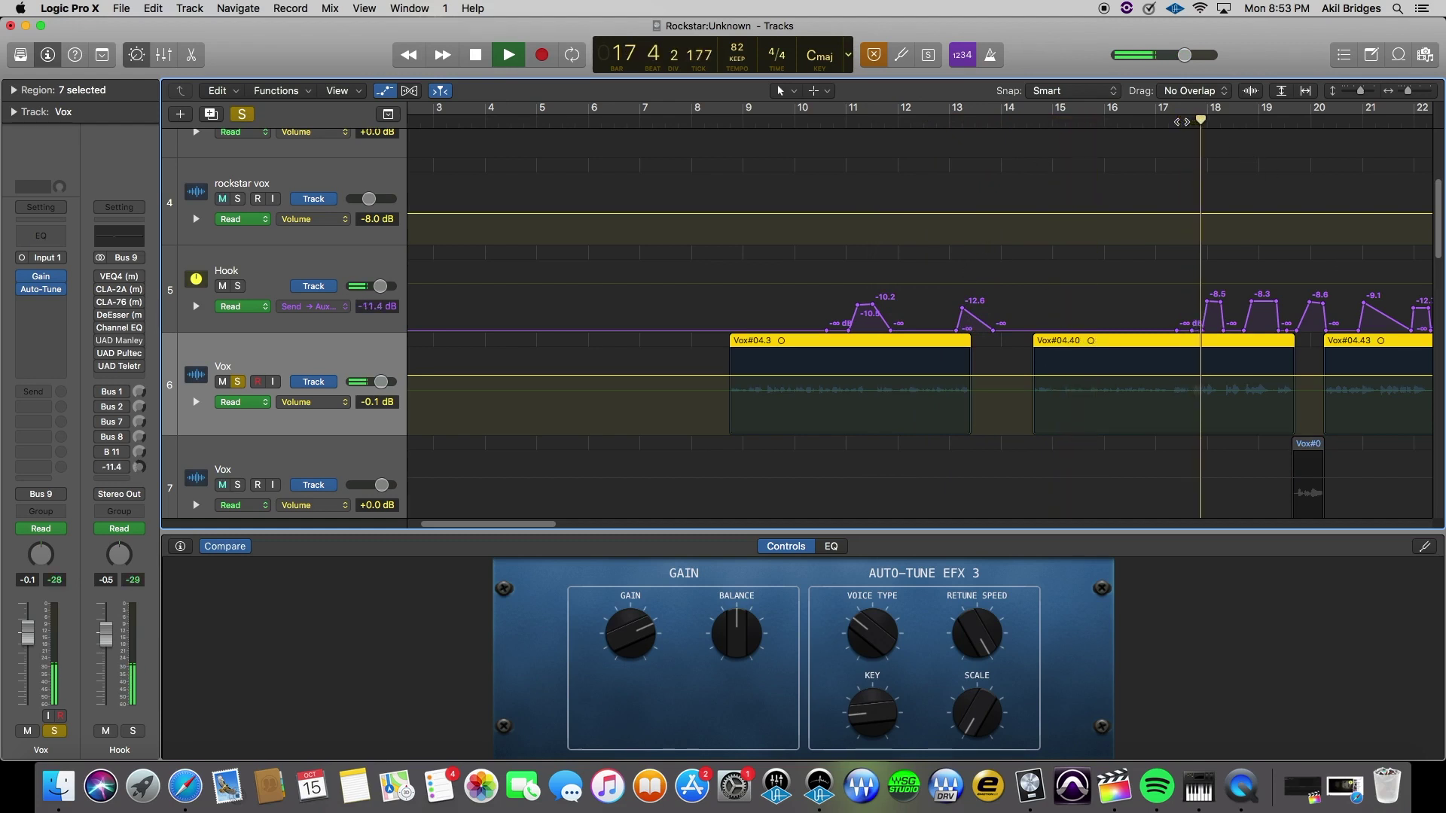
key("space")
left_click(242, 113)
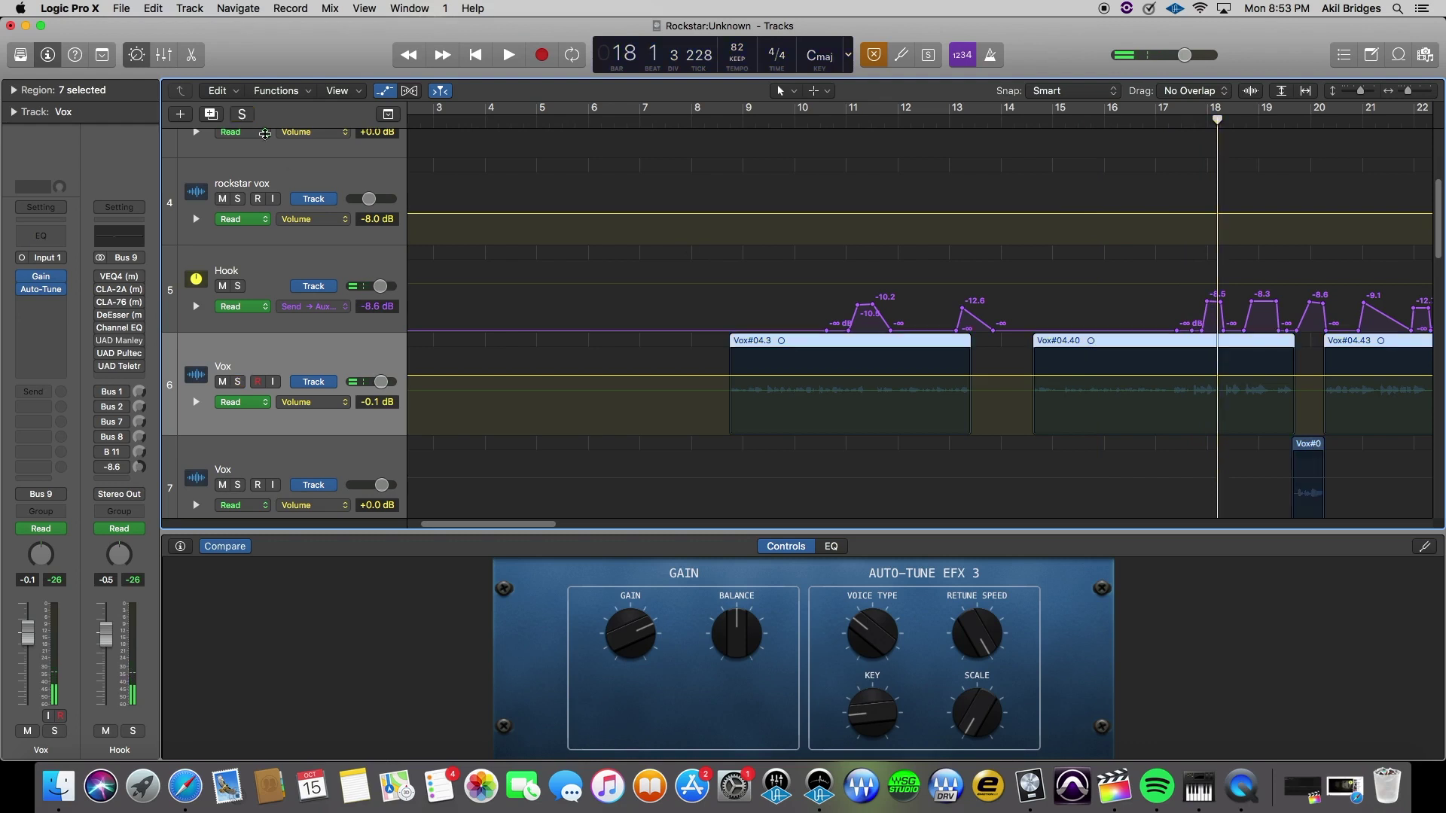
Open and enable the Channel EQ on the Hook track, and boost its 270 Hz band to +24.0 dB.
left_click(296, 269)
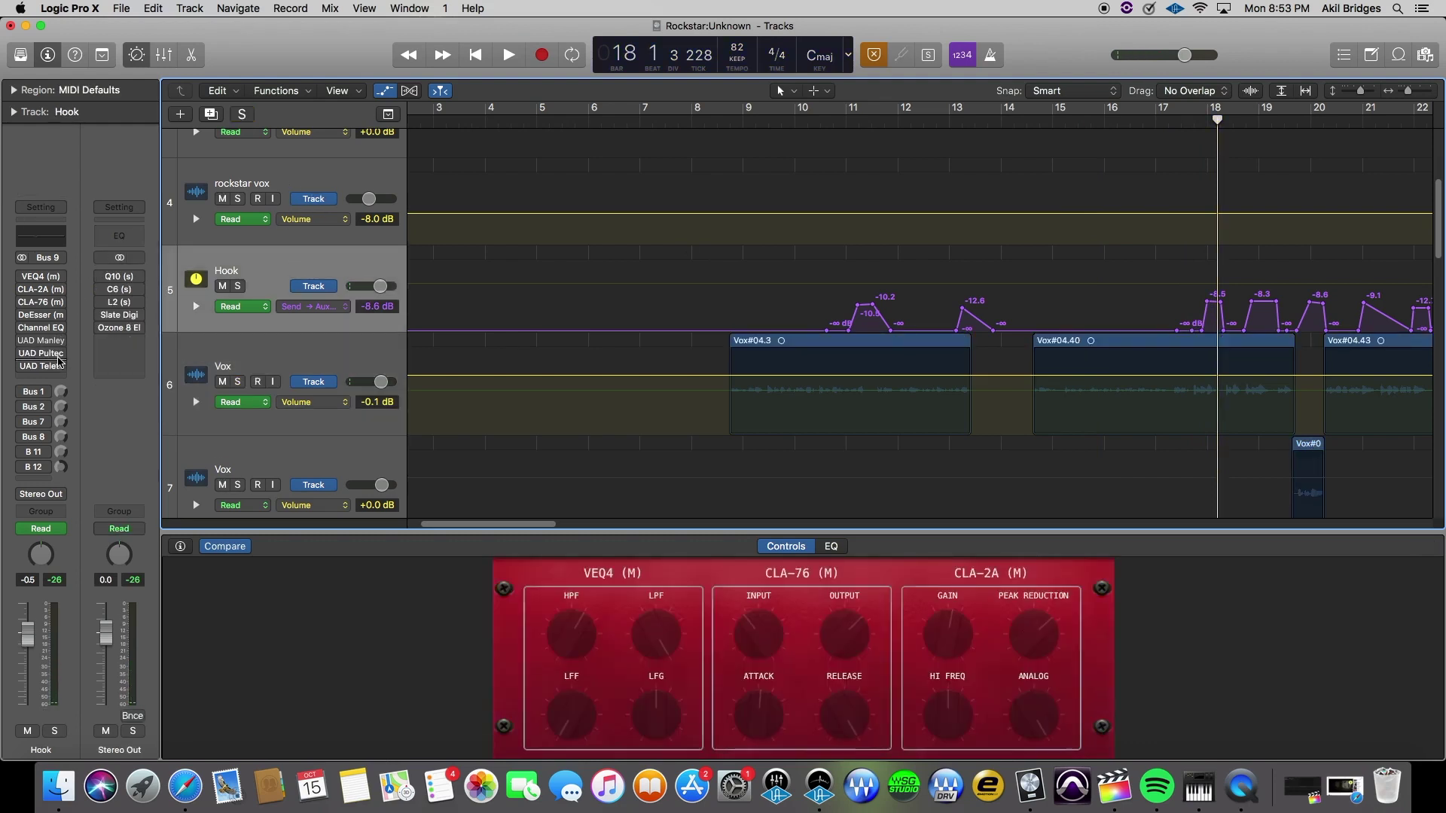
left_click(41, 328)
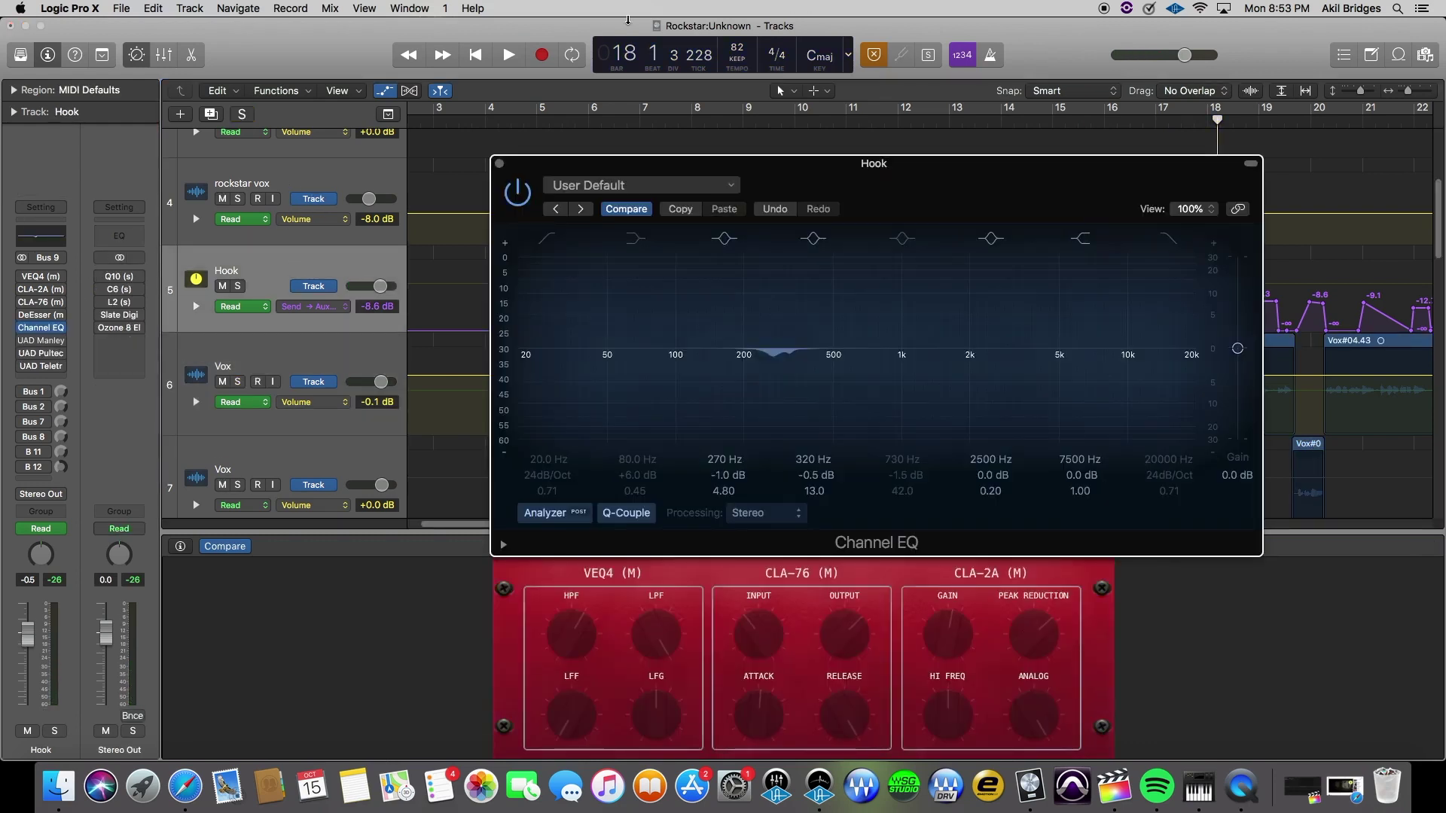
left_click_drag(934, 196, 917, 63)
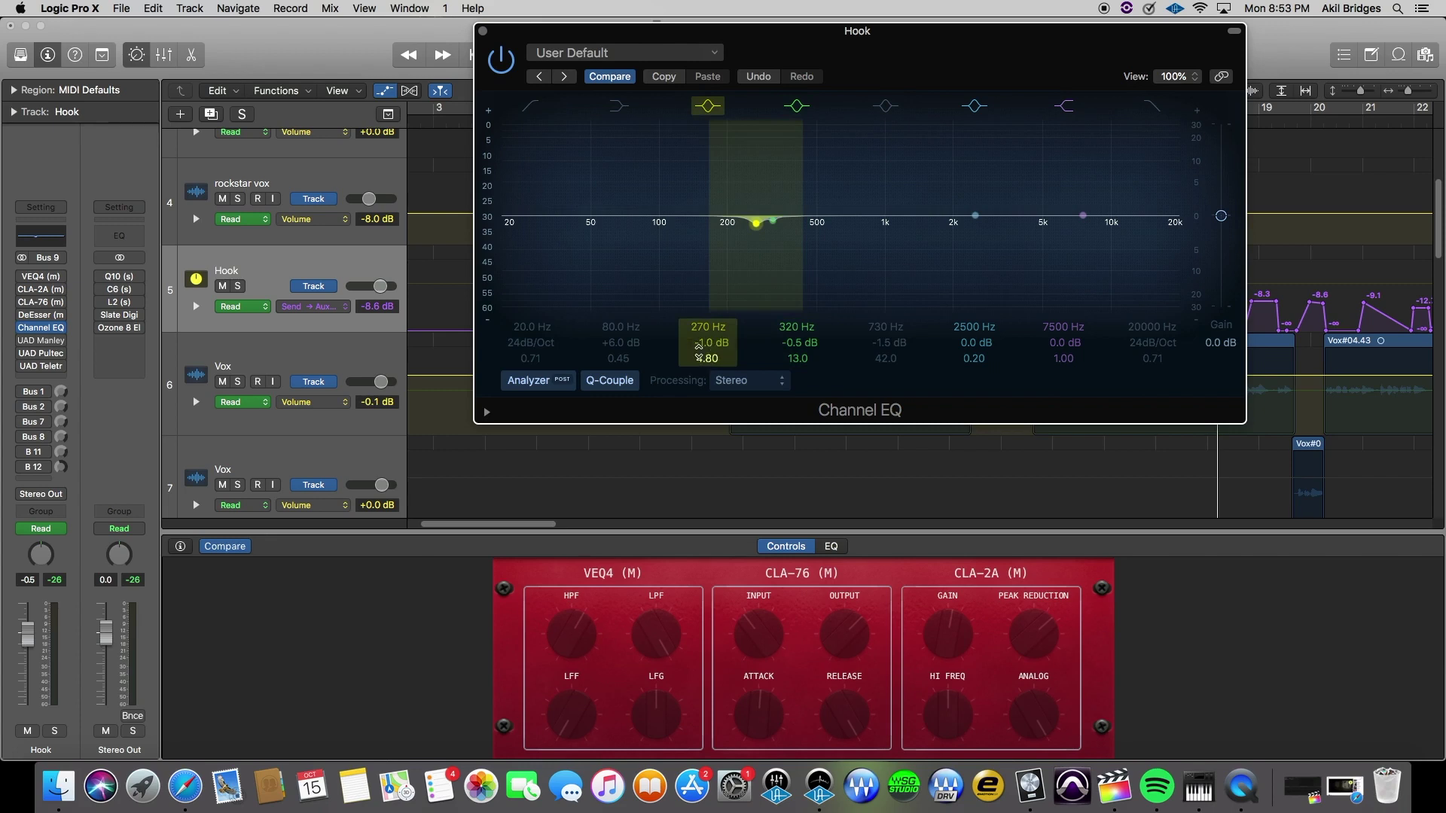
left_click_drag(711, 345, 711, 272)
left_click_drag(1172, 53, 940, 360)
Play the Hook from bar 17 beat 2, solo the track to hear the EQ boost, and stop around bar 20.
left_click(1182, 123)
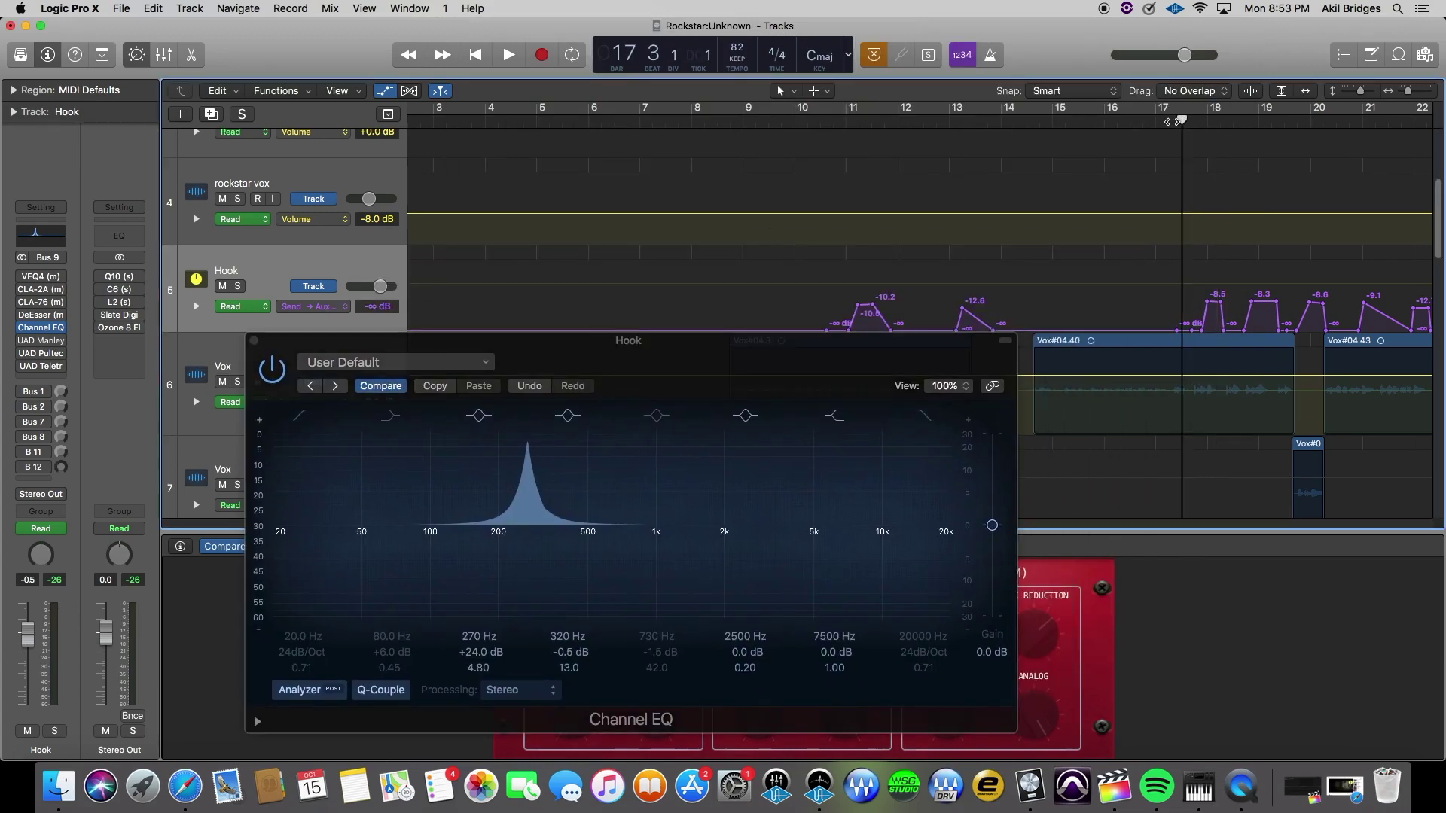
left_click_drag(1182, 120, 1169, 120)
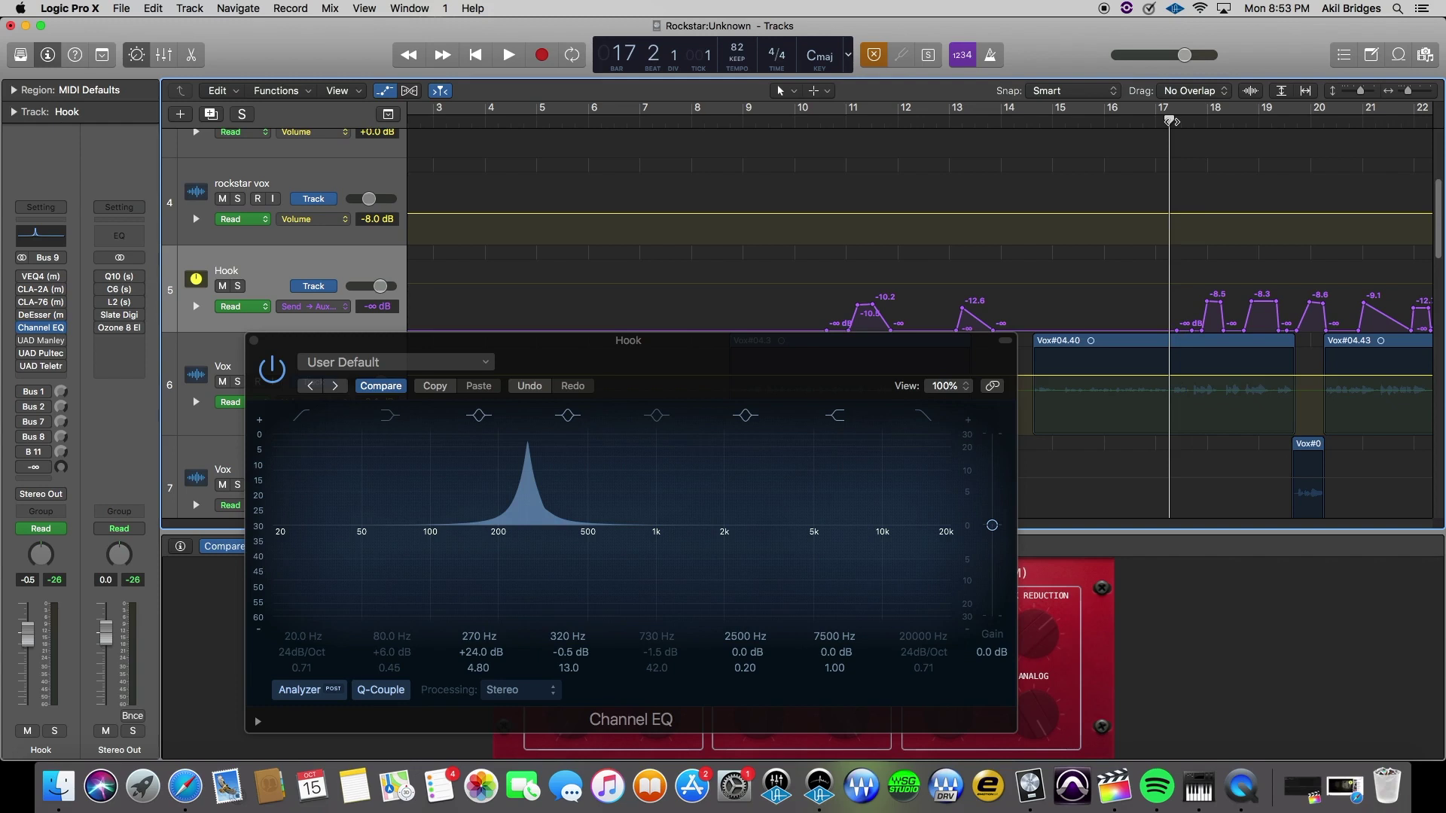
key("space")
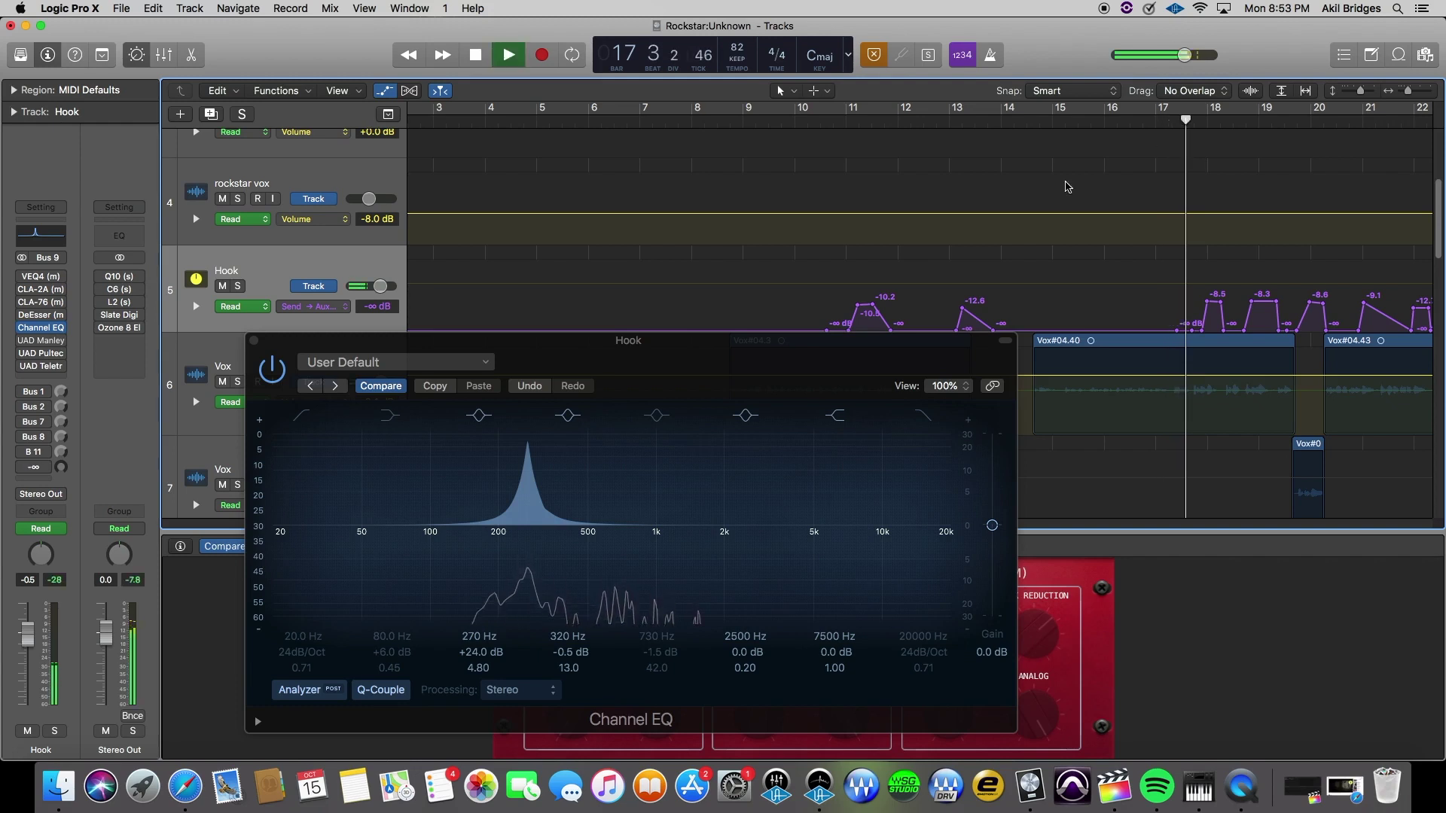
key("s")
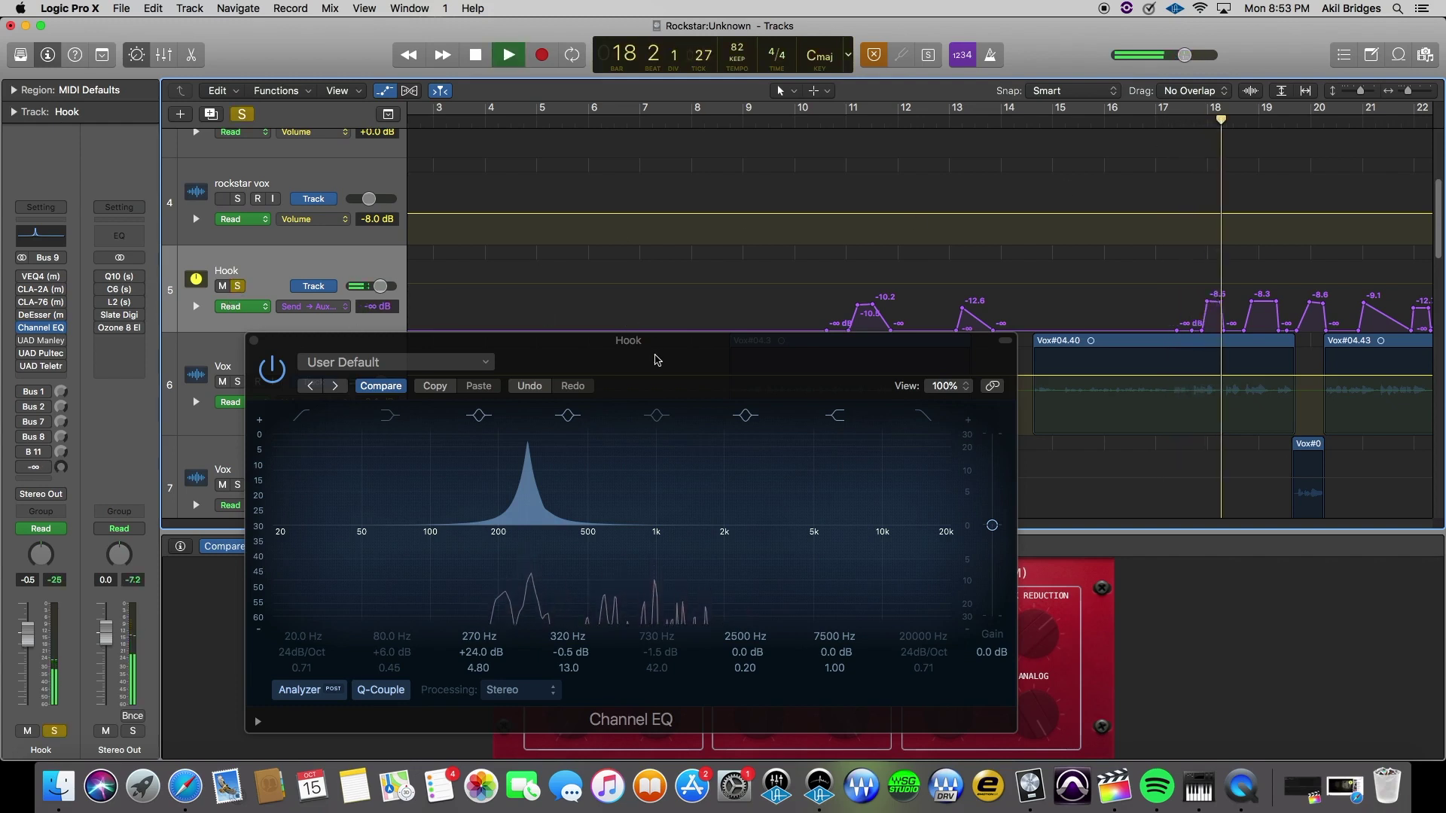
left_click_drag(655, 360, 687, 232)
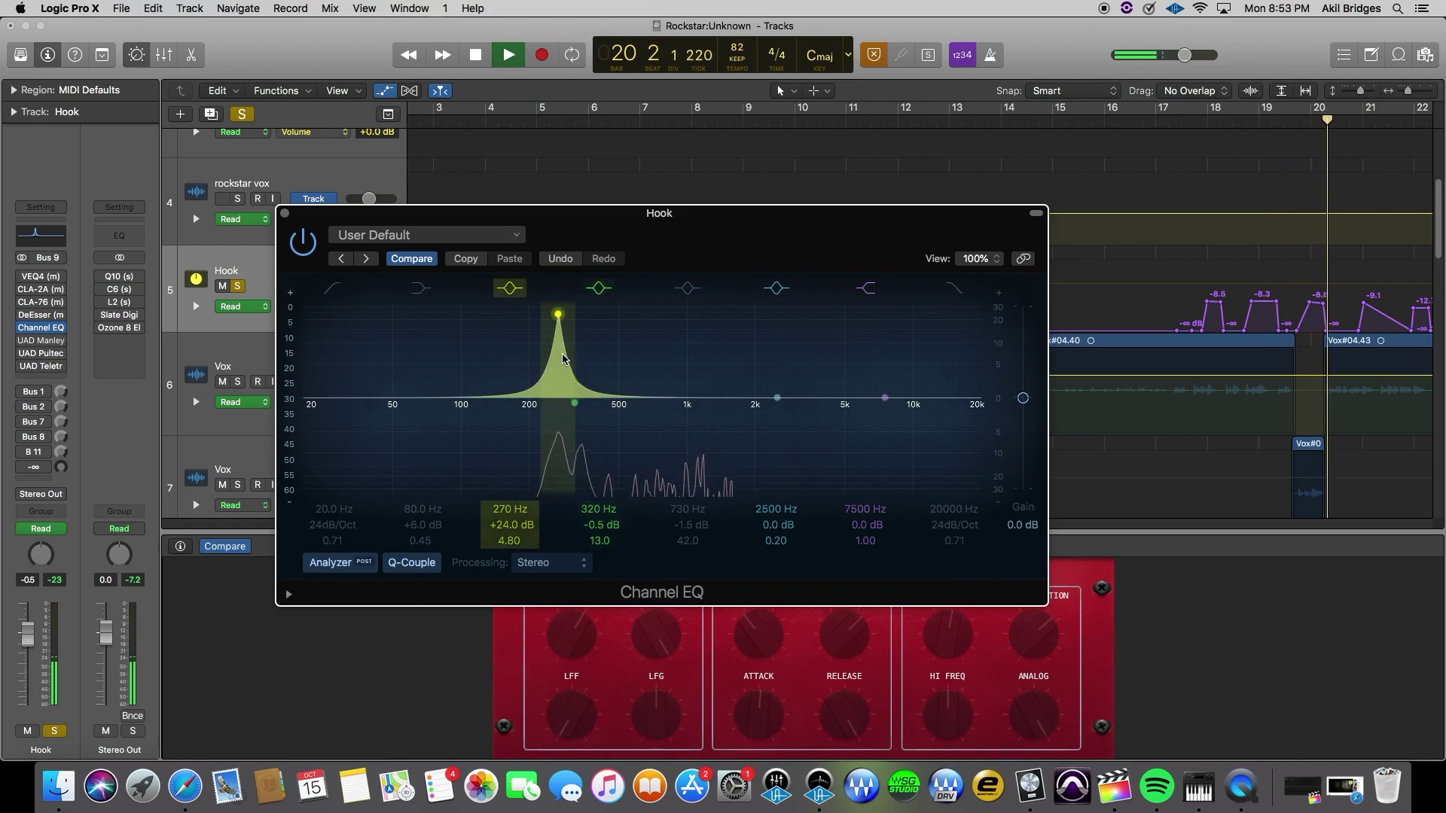
key("space")
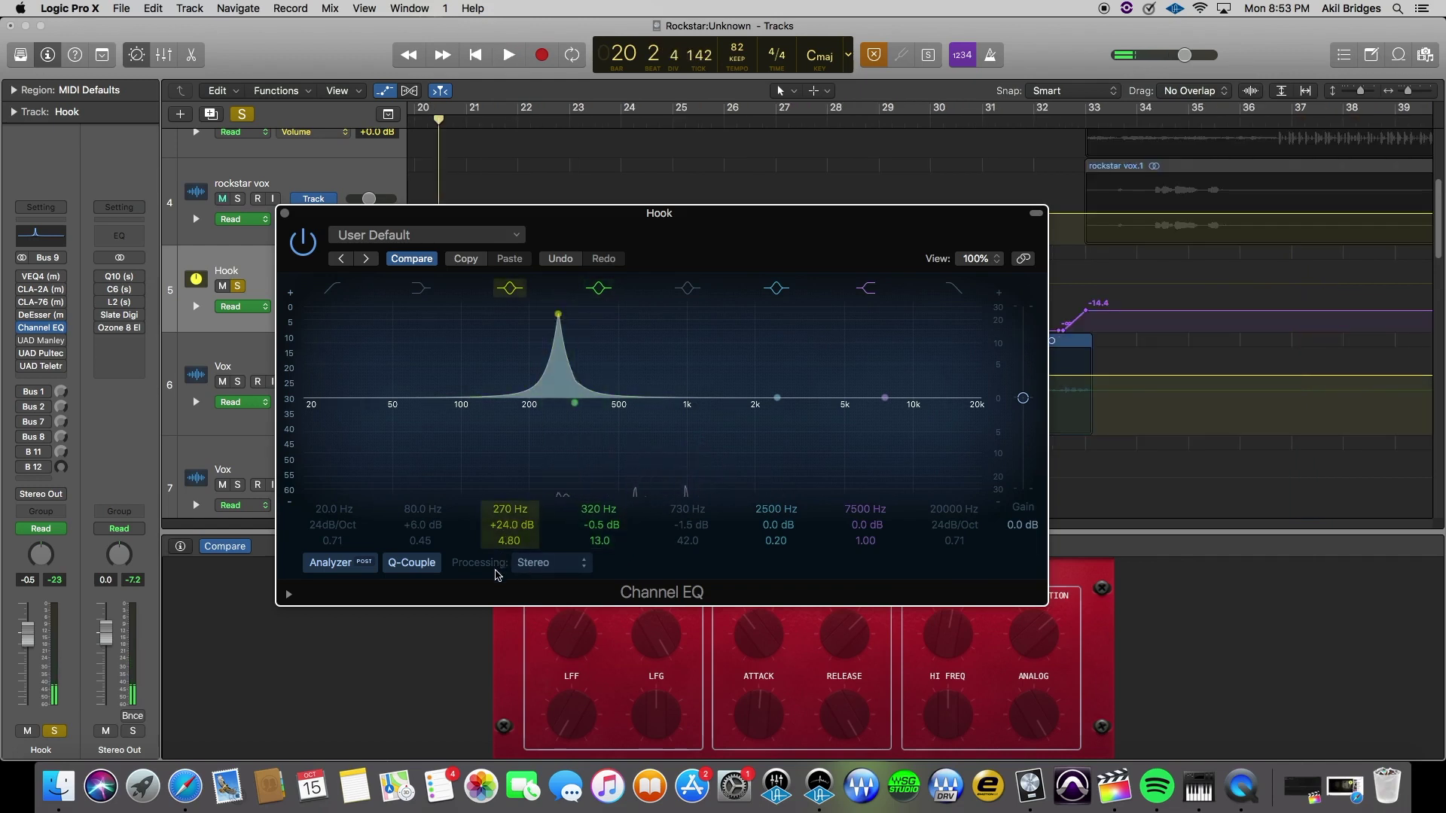
Set the Channel EQ's 270 Hz band gain to -1.0 dB and close the EQ.
left_click_drag(497, 526, 498, 567)
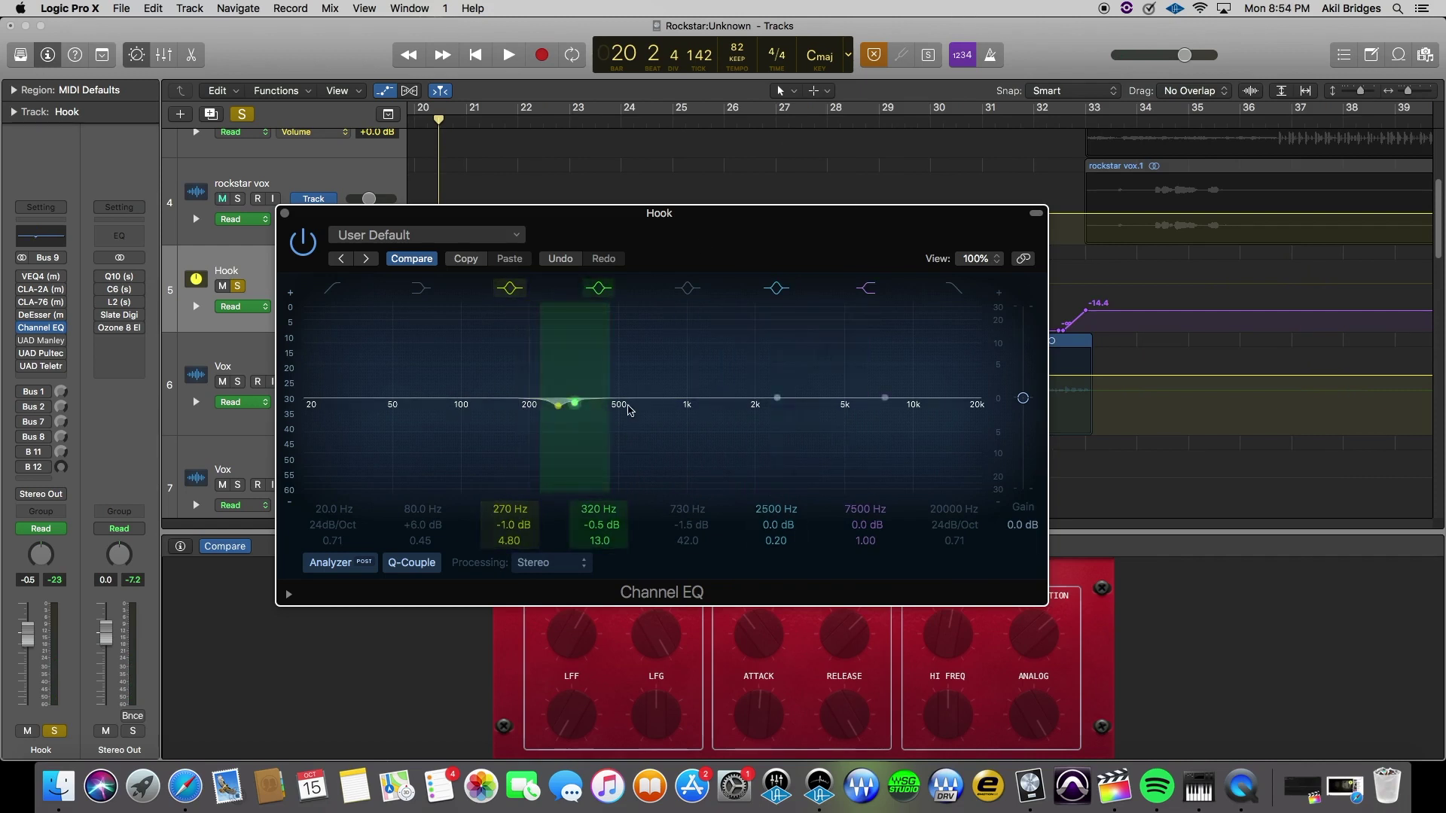
left_click(286, 215)
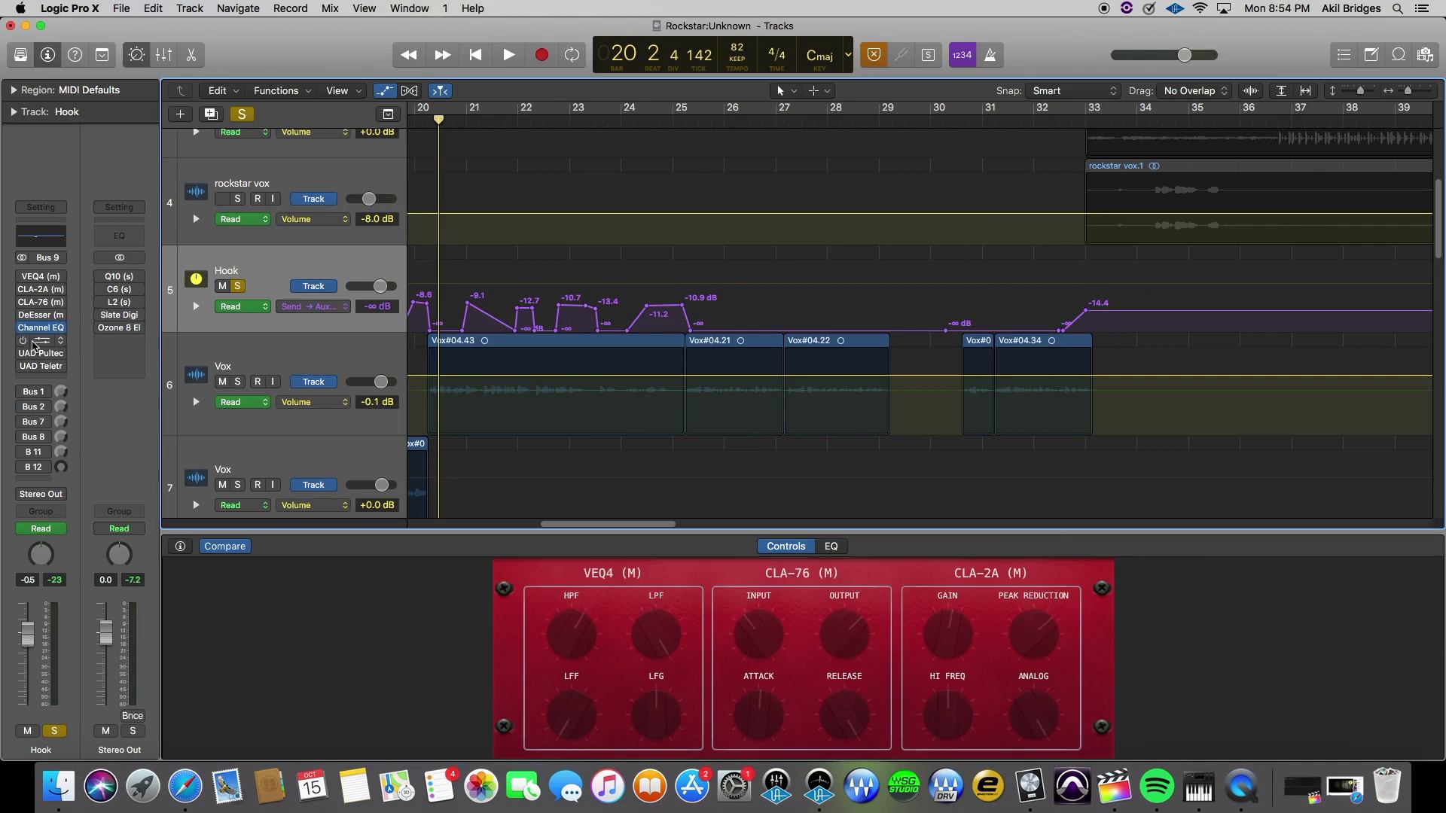
Open and enable the UAD Manley VOXBOX on the Hook track, and switch the unit's power off and on again.
left_click(41, 340)
left_click_drag(1105, 321, 1107, 152)
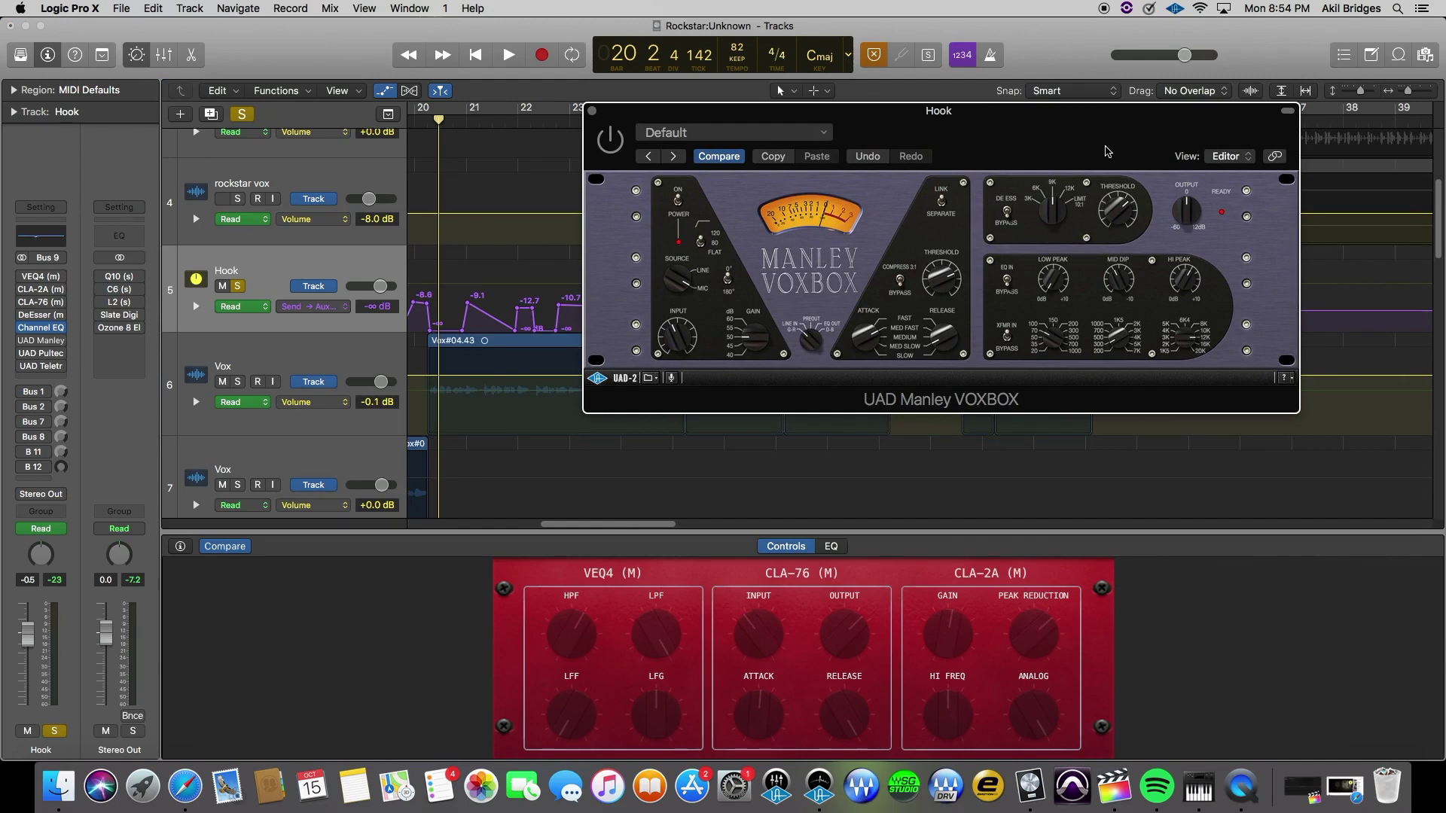
left_click_drag(1029, 144, 911, 158)
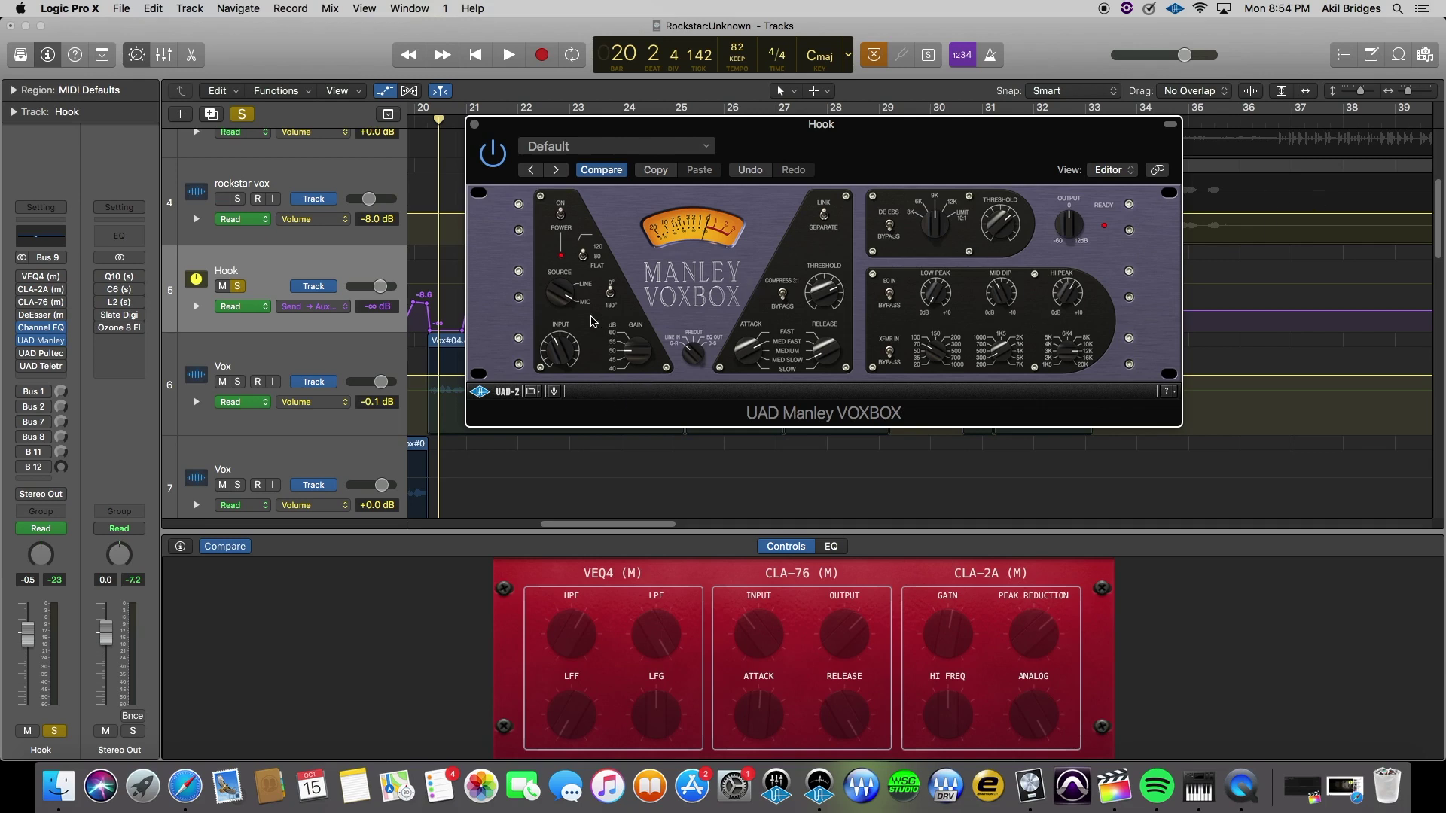
left_click(565, 223)
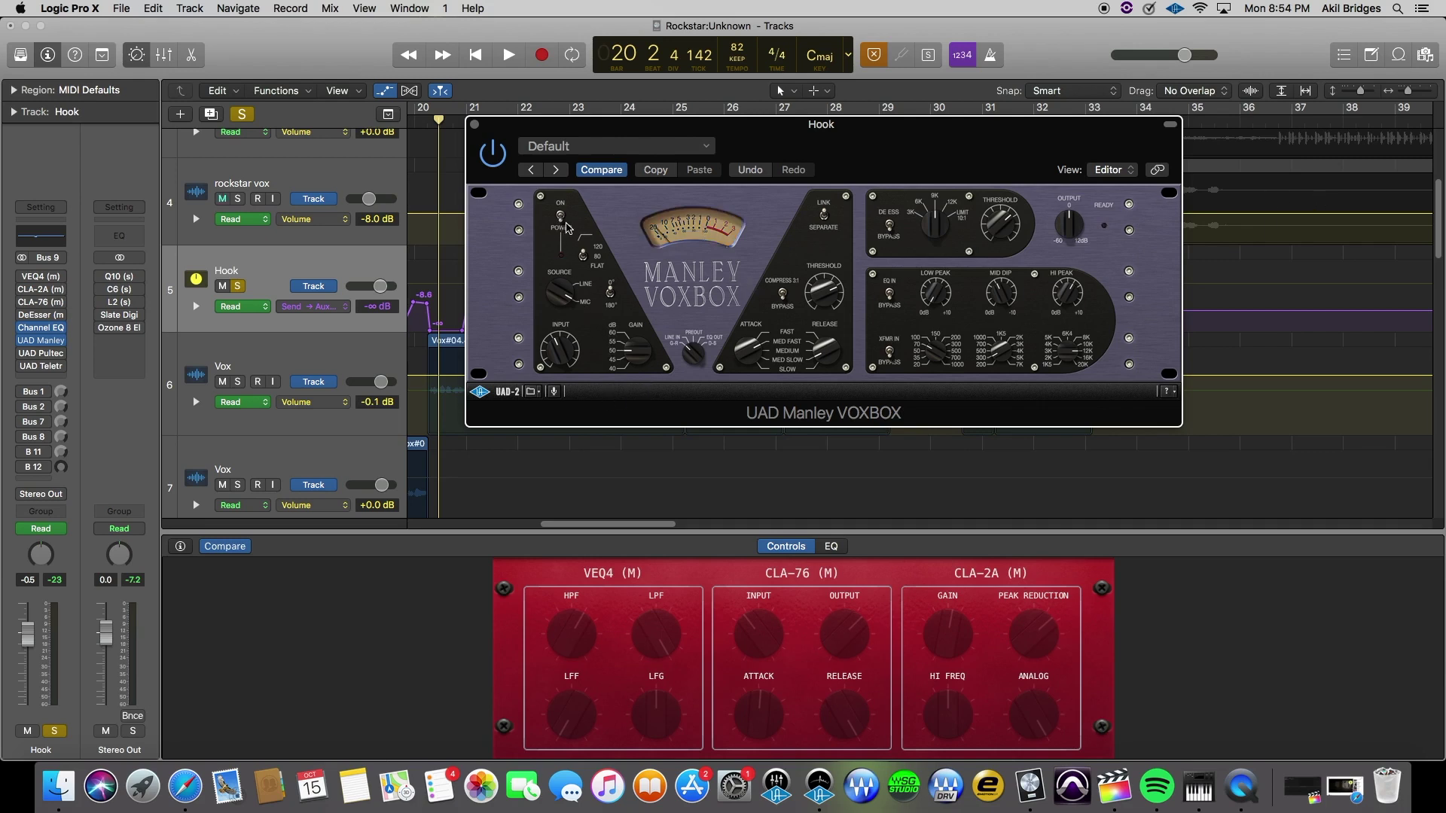
left_click(565, 224)
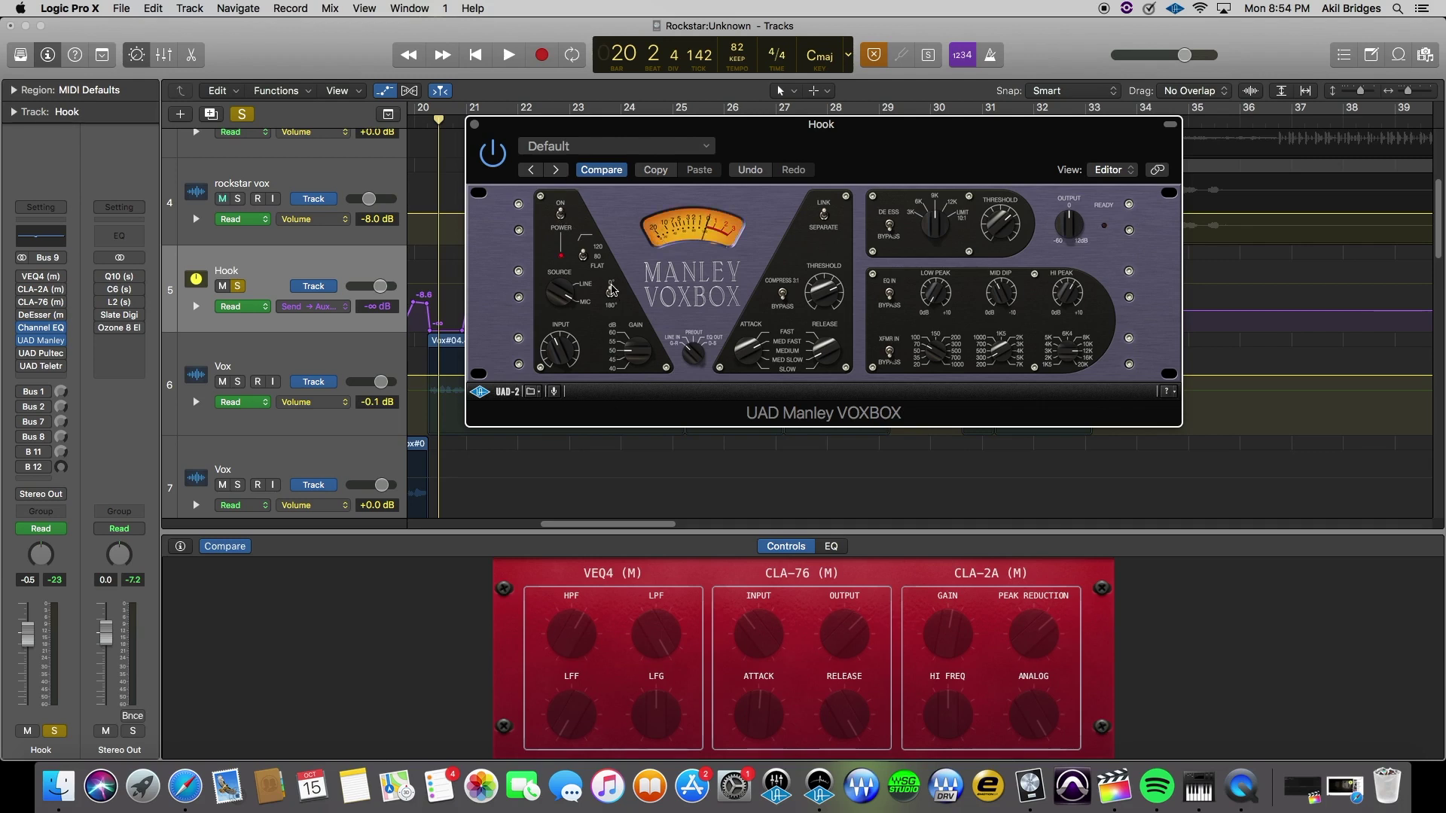
Move the VOXBOX aside, play the soloed Hook from bar 20 beat 2, clear the solo during playback, and stop at bar 24.
left_click(582, 251)
left_click_drag(969, 126, 1200, 131)
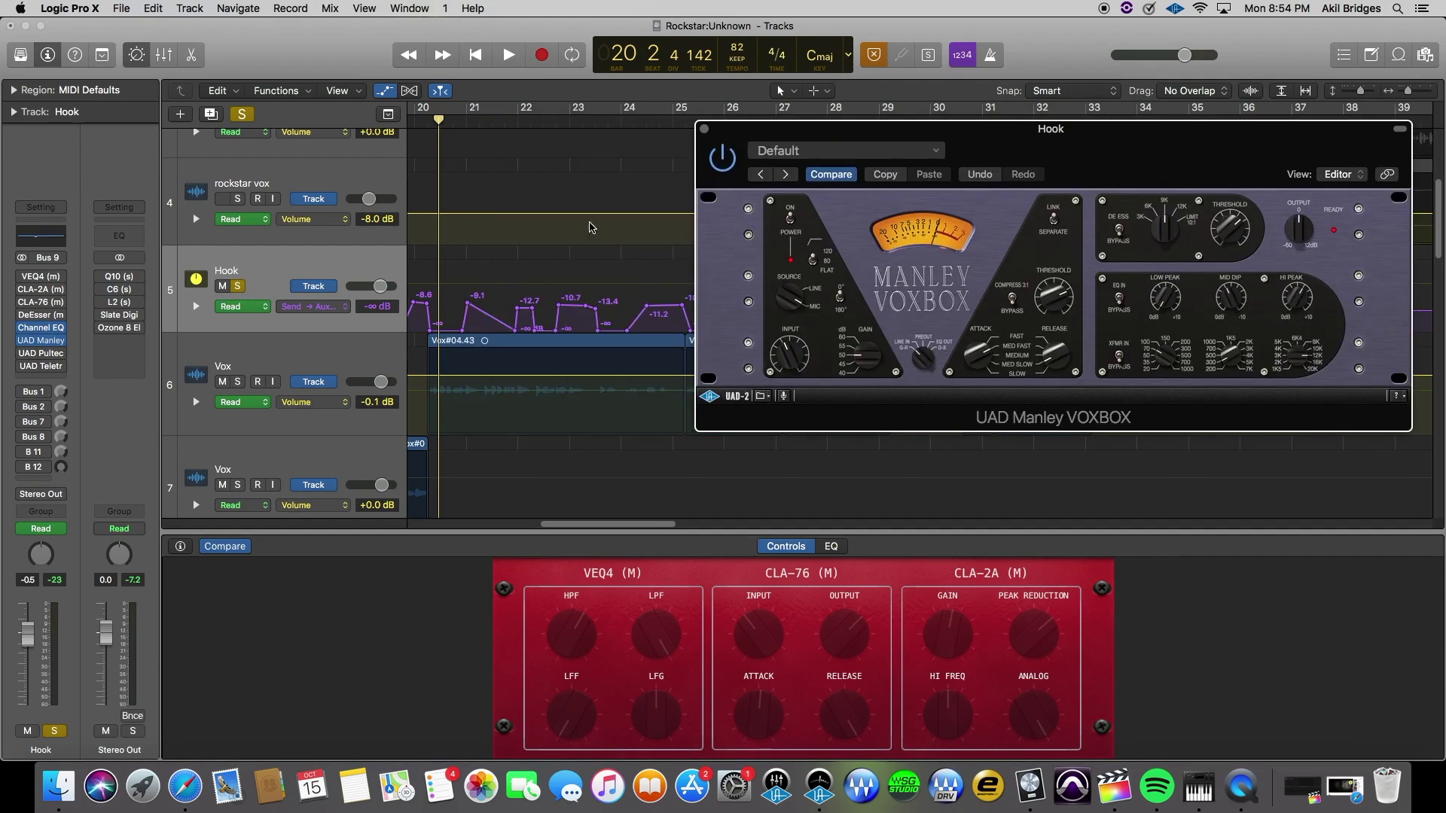
key("space")
key("space")
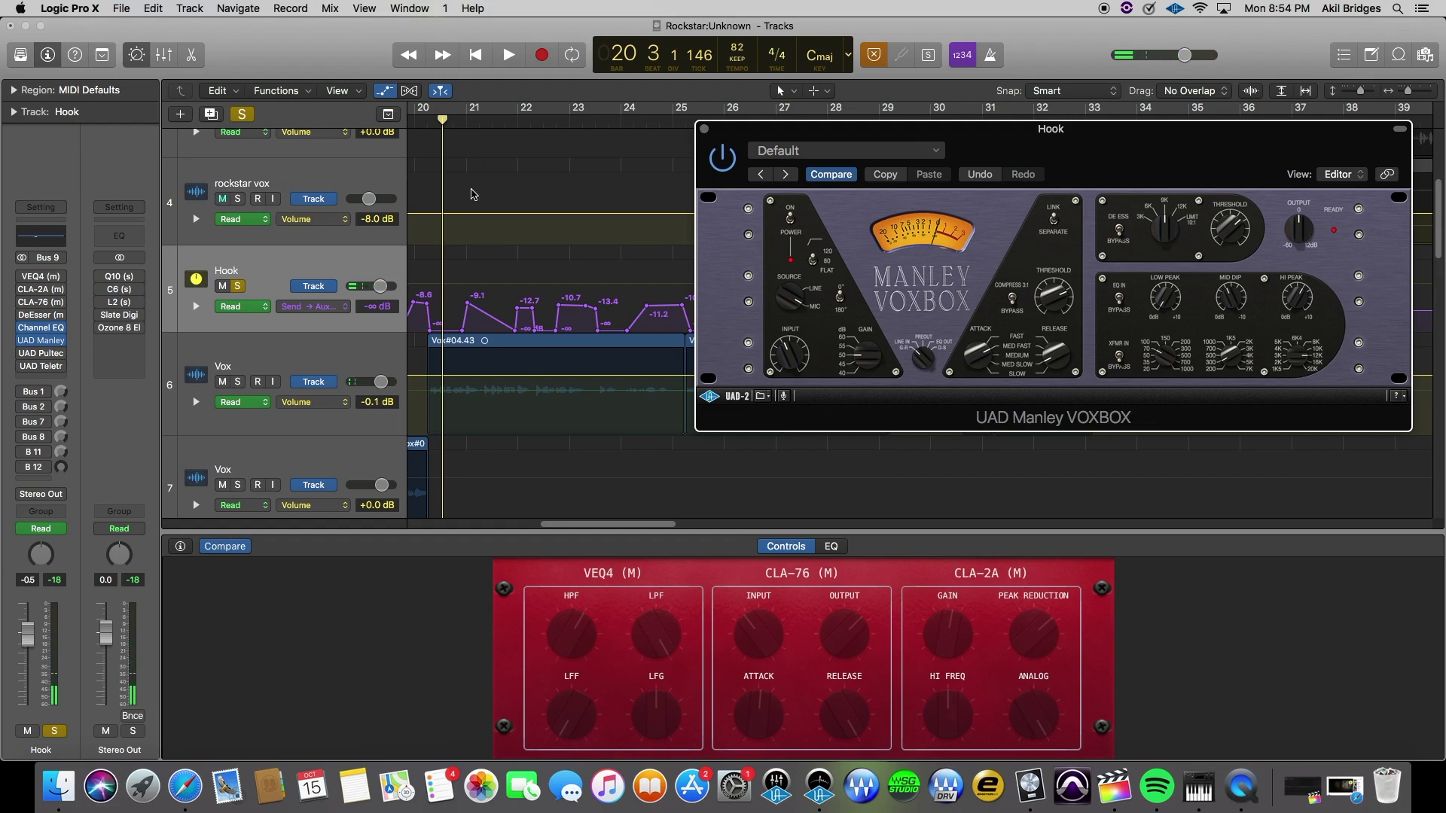
key("space")
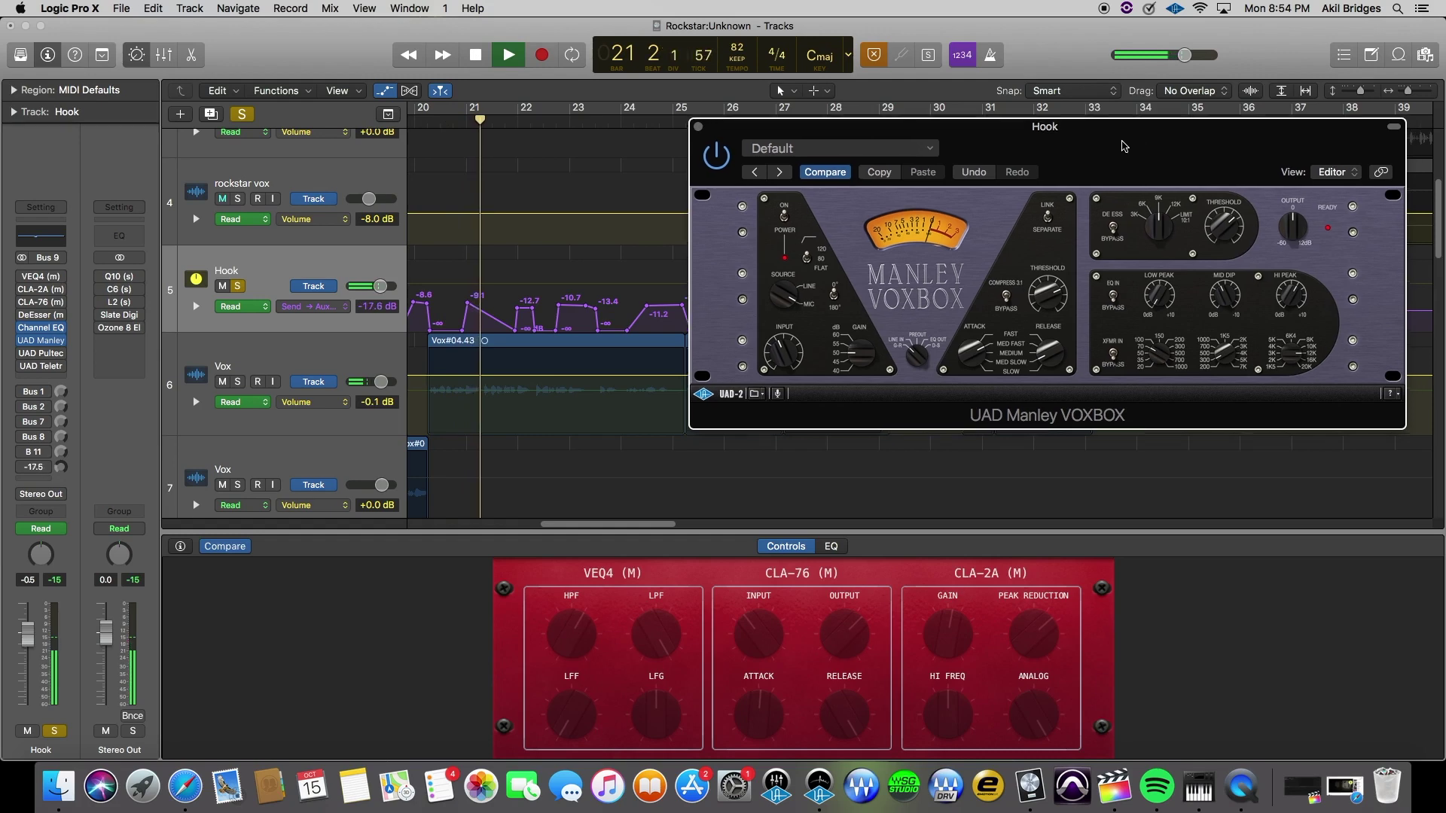
left_click_drag(1130, 147, 992, 123)
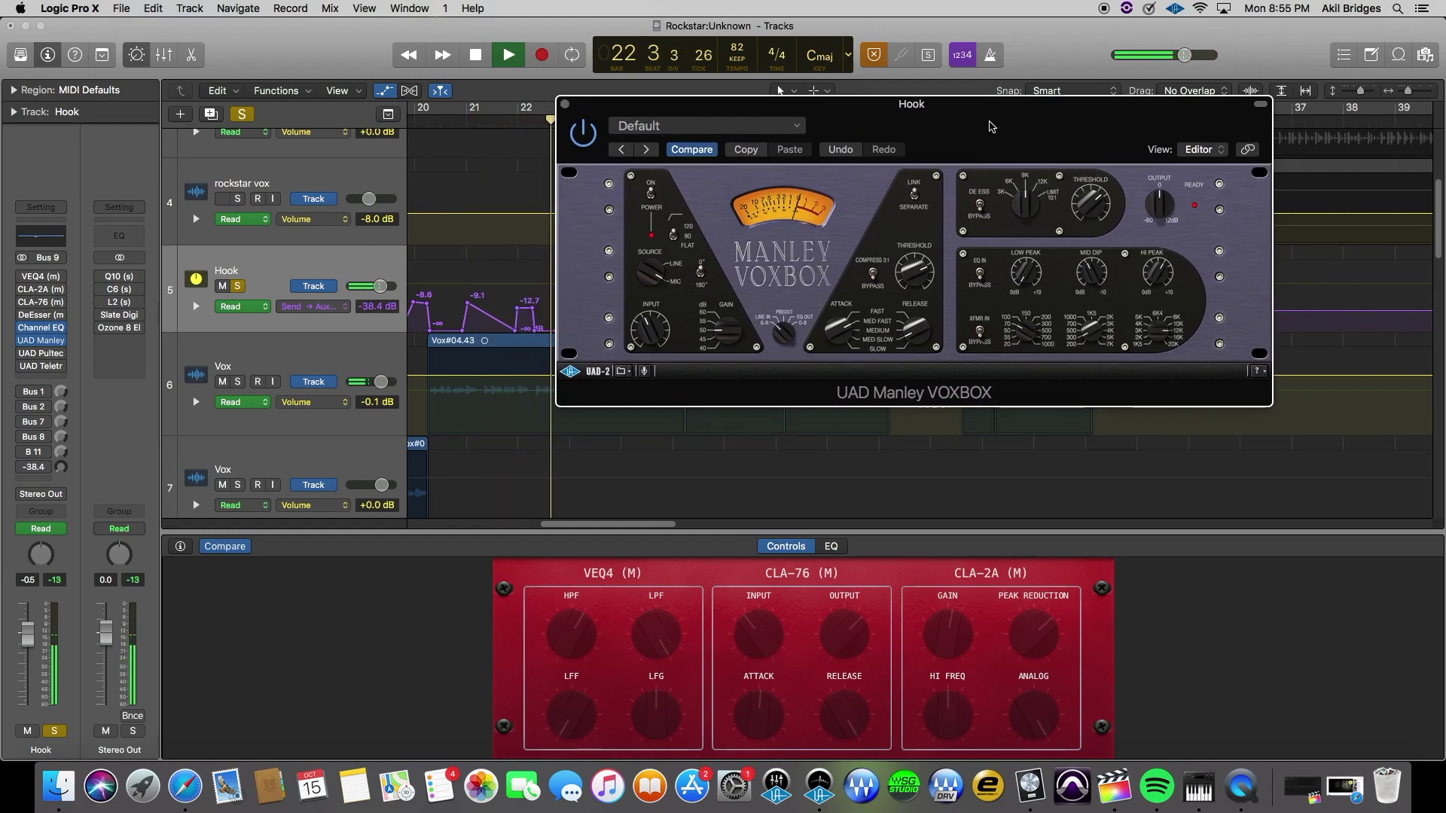
left_click(241, 114)
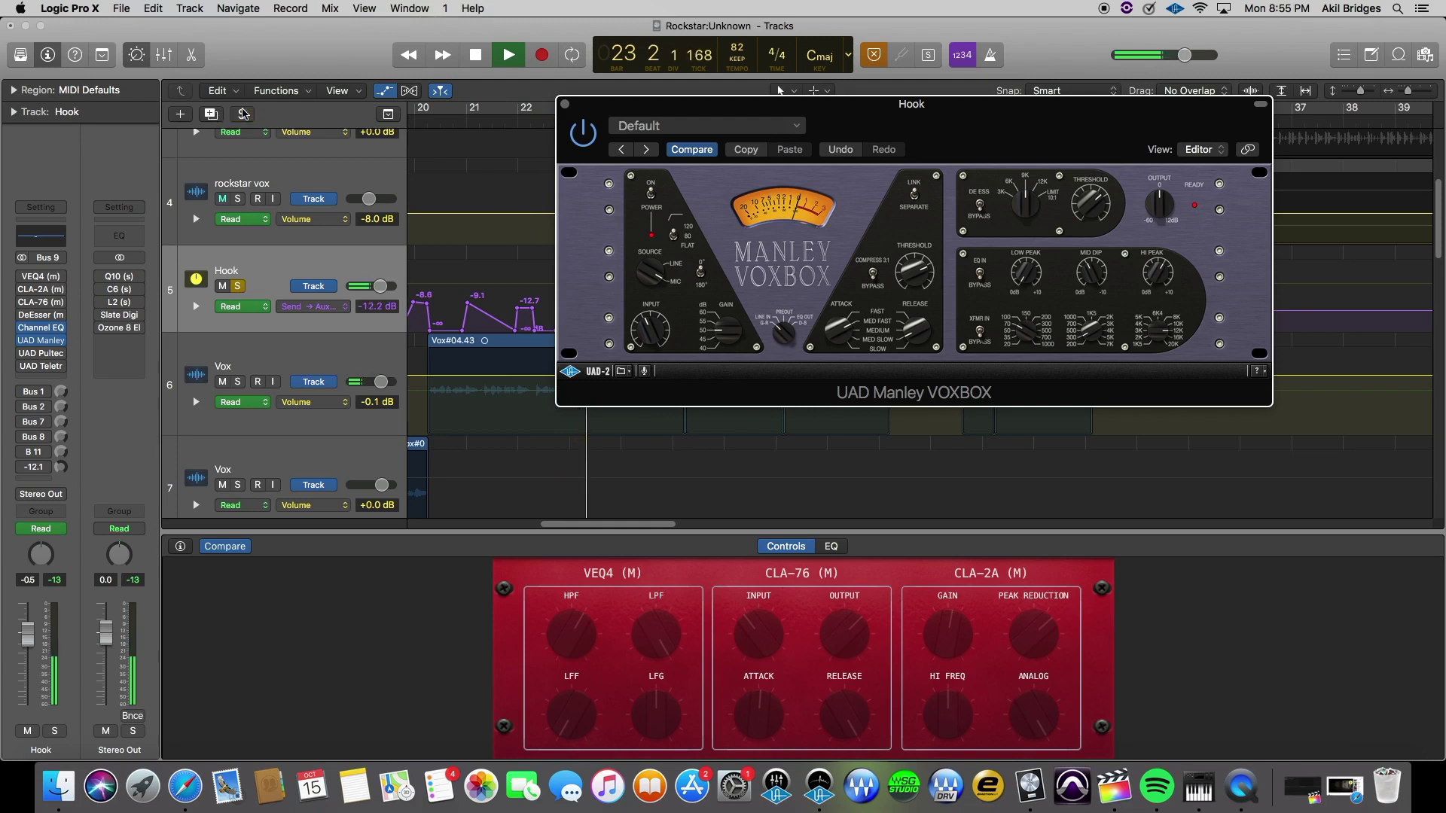
key("space")
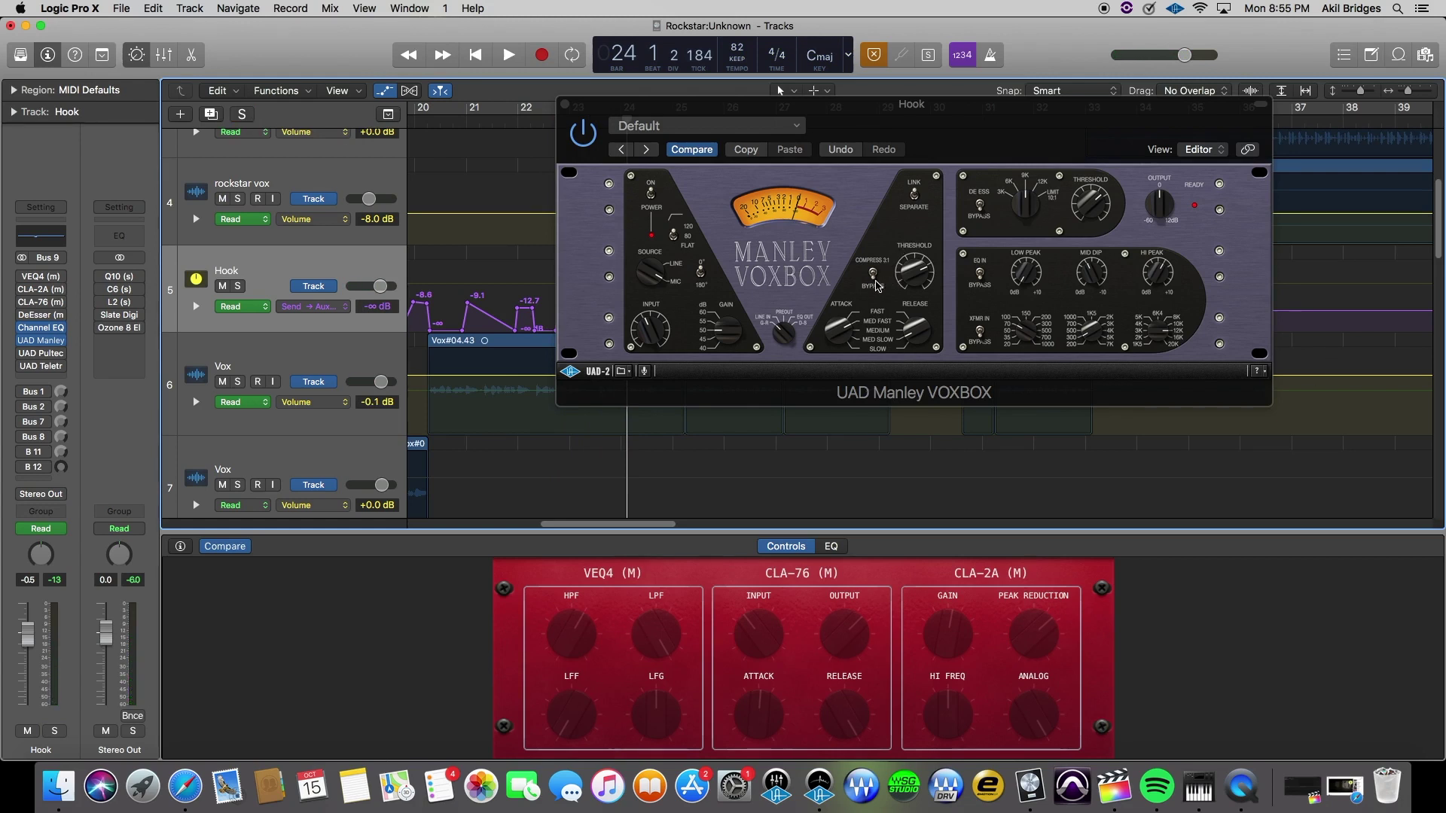
Engage the VOXBOX compressor, play from bar 20 beat 2, solo the Hook track during playback, and stop at bar 23.
left_click(887, 211)
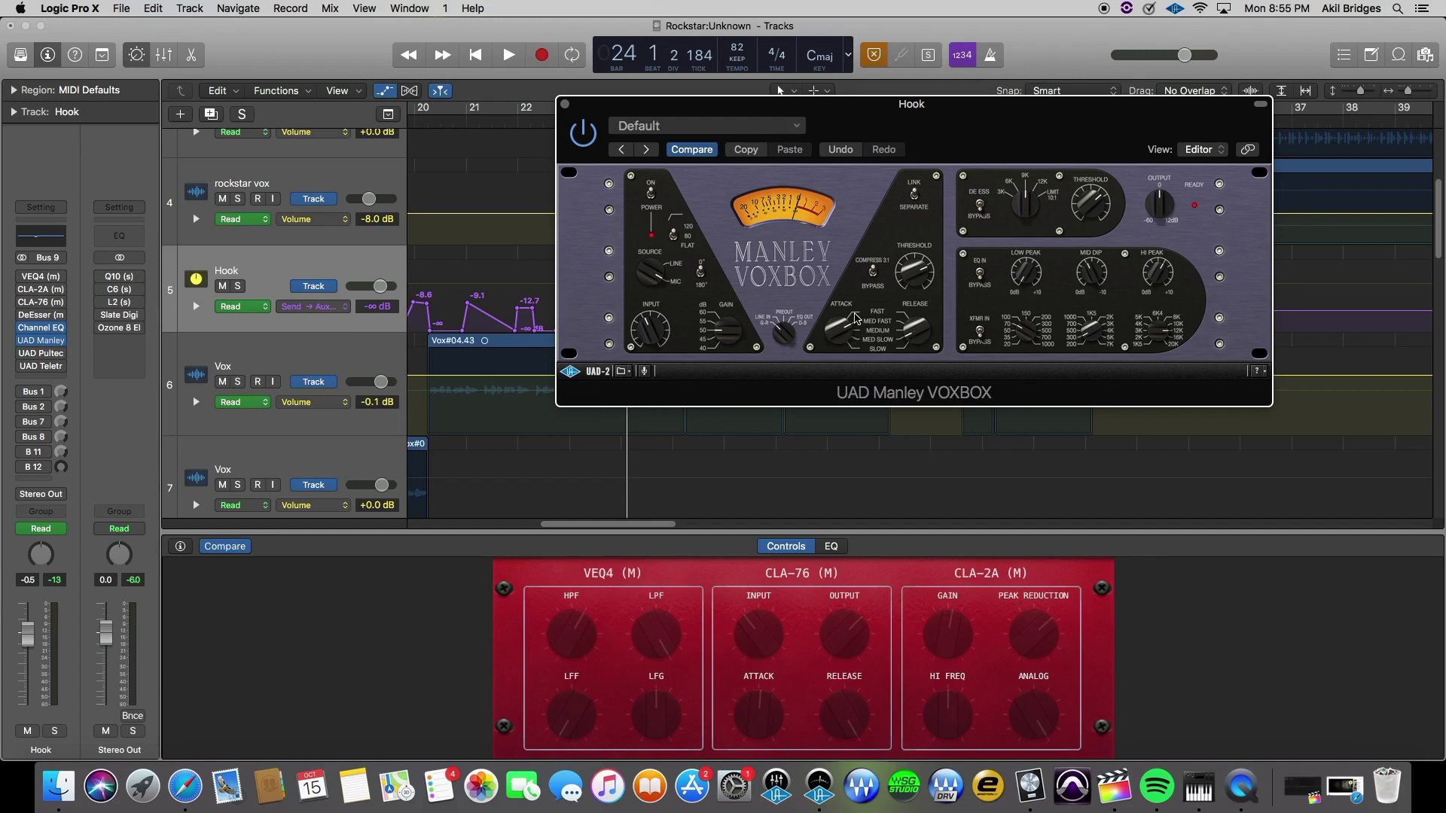
left_click_drag(1017, 153, 1130, 291)
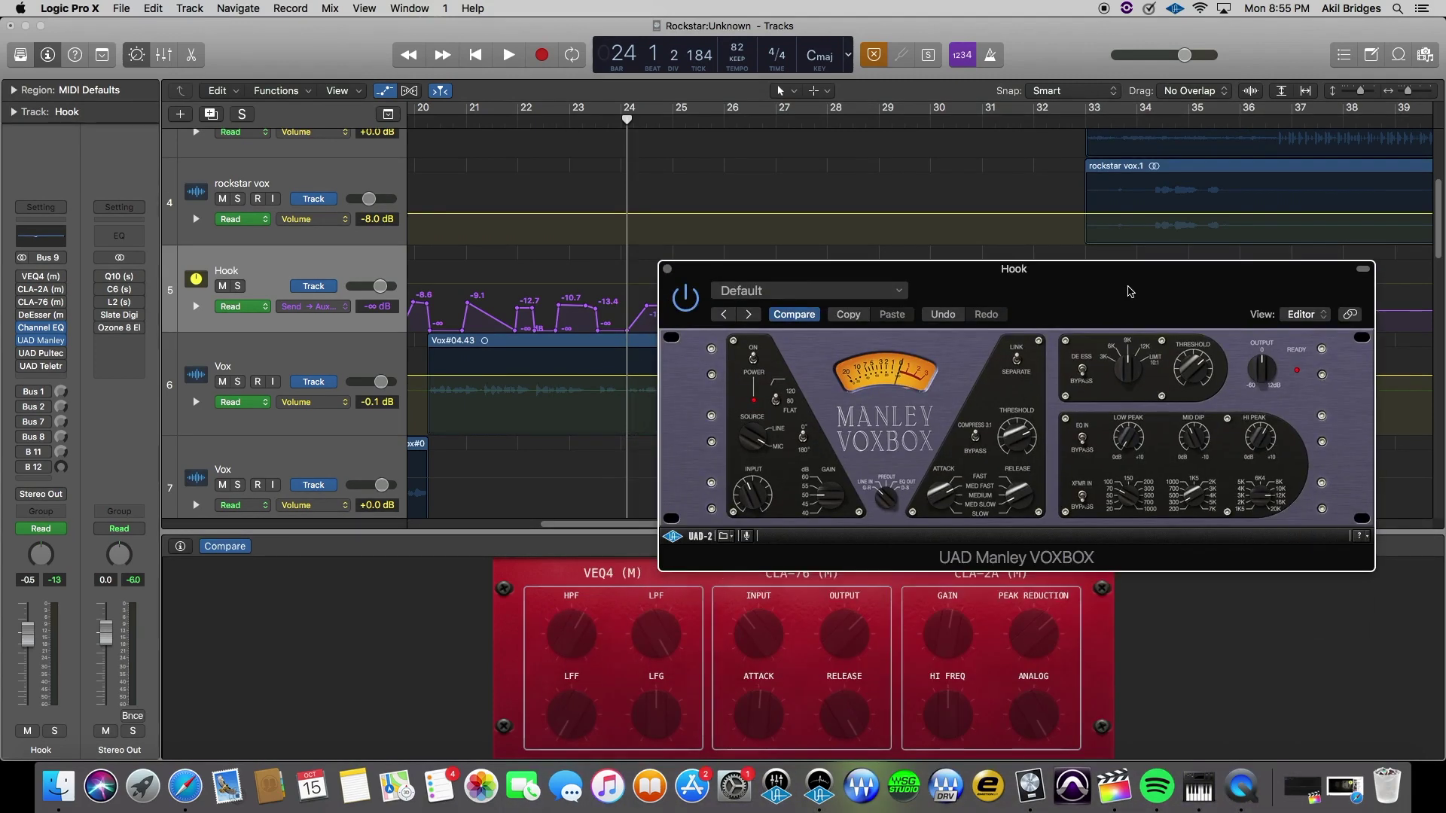
left_click(435, 120)
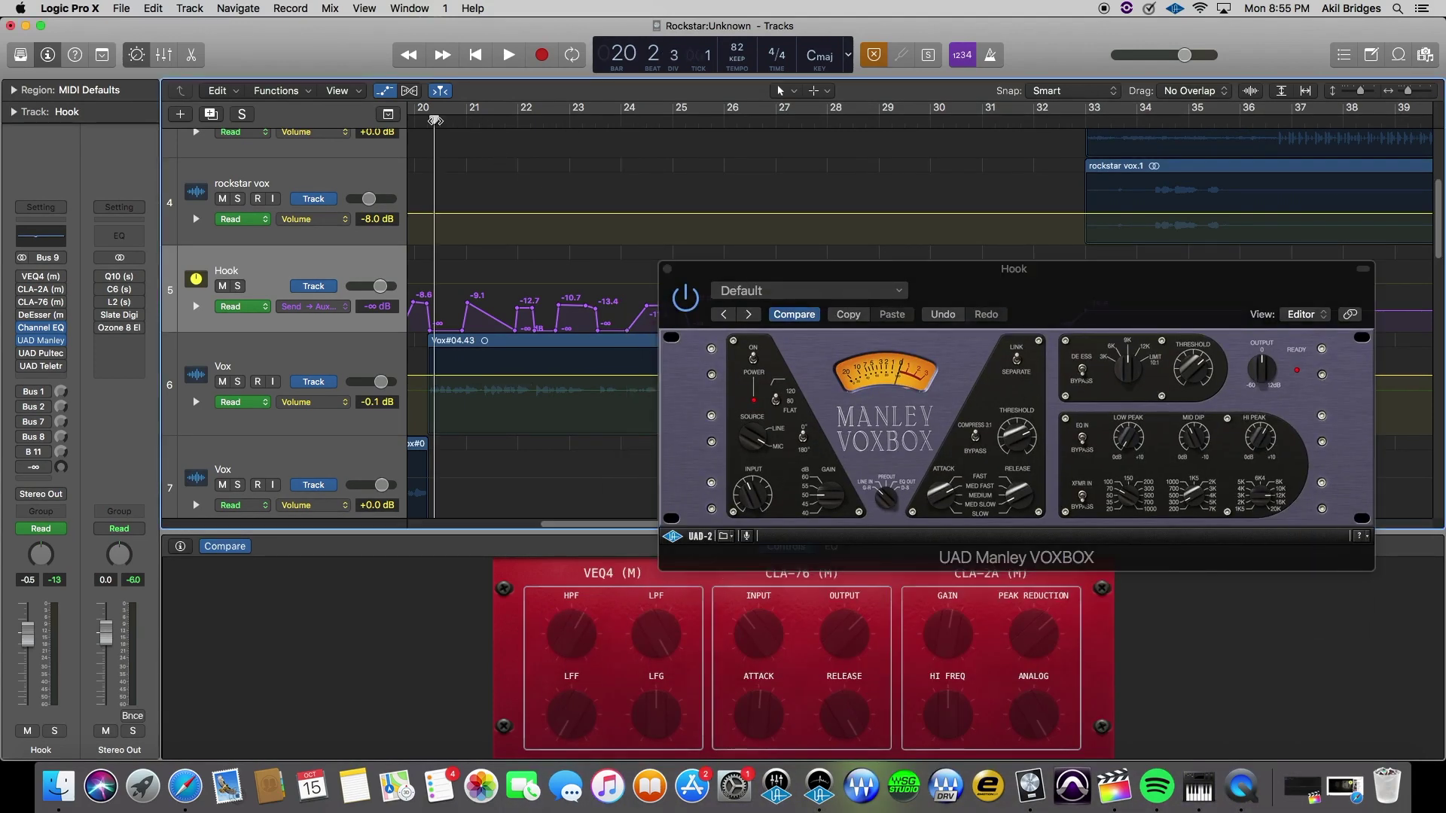
left_click_drag(1004, 305, 1007, 186)
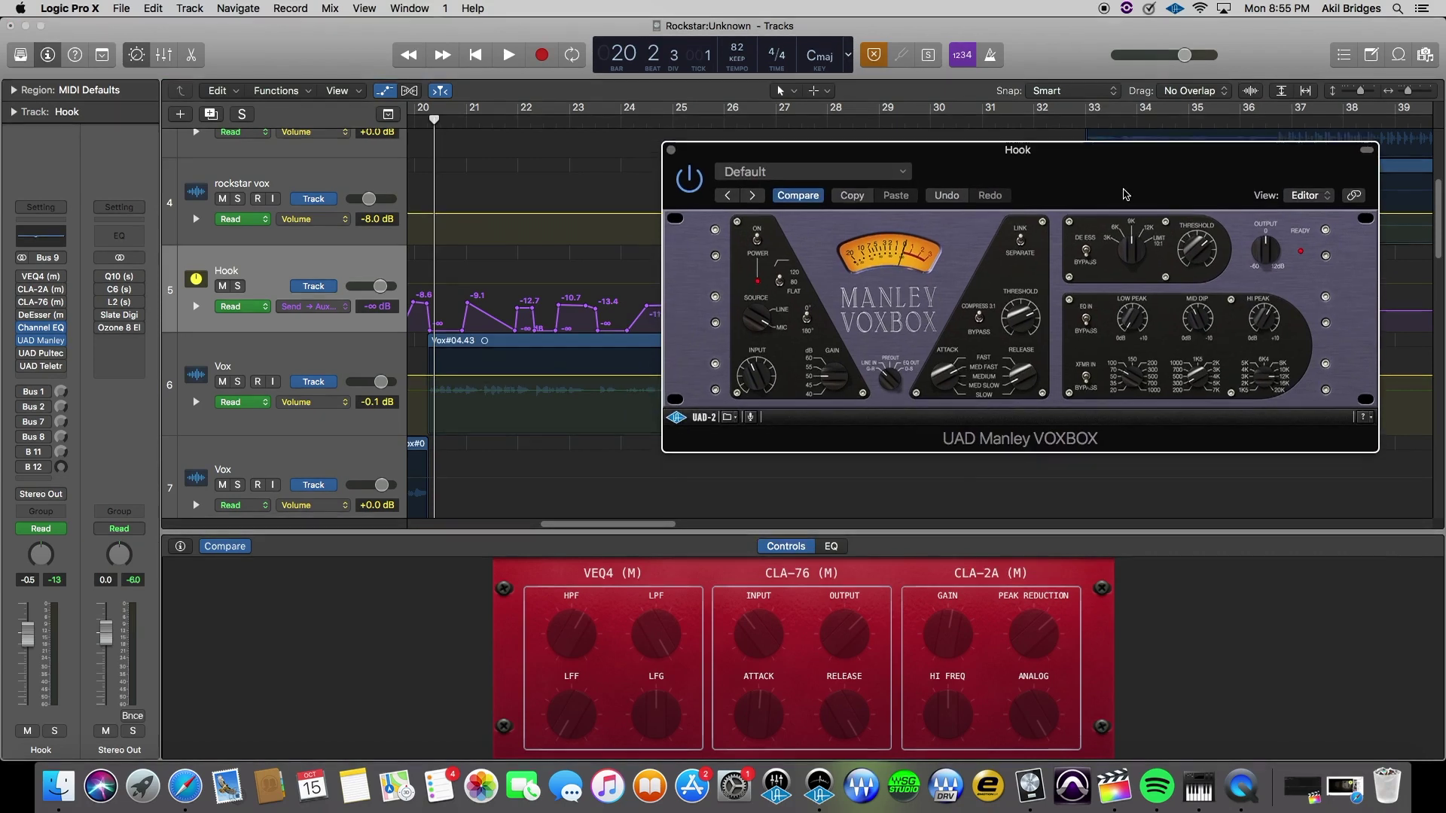
key("space")
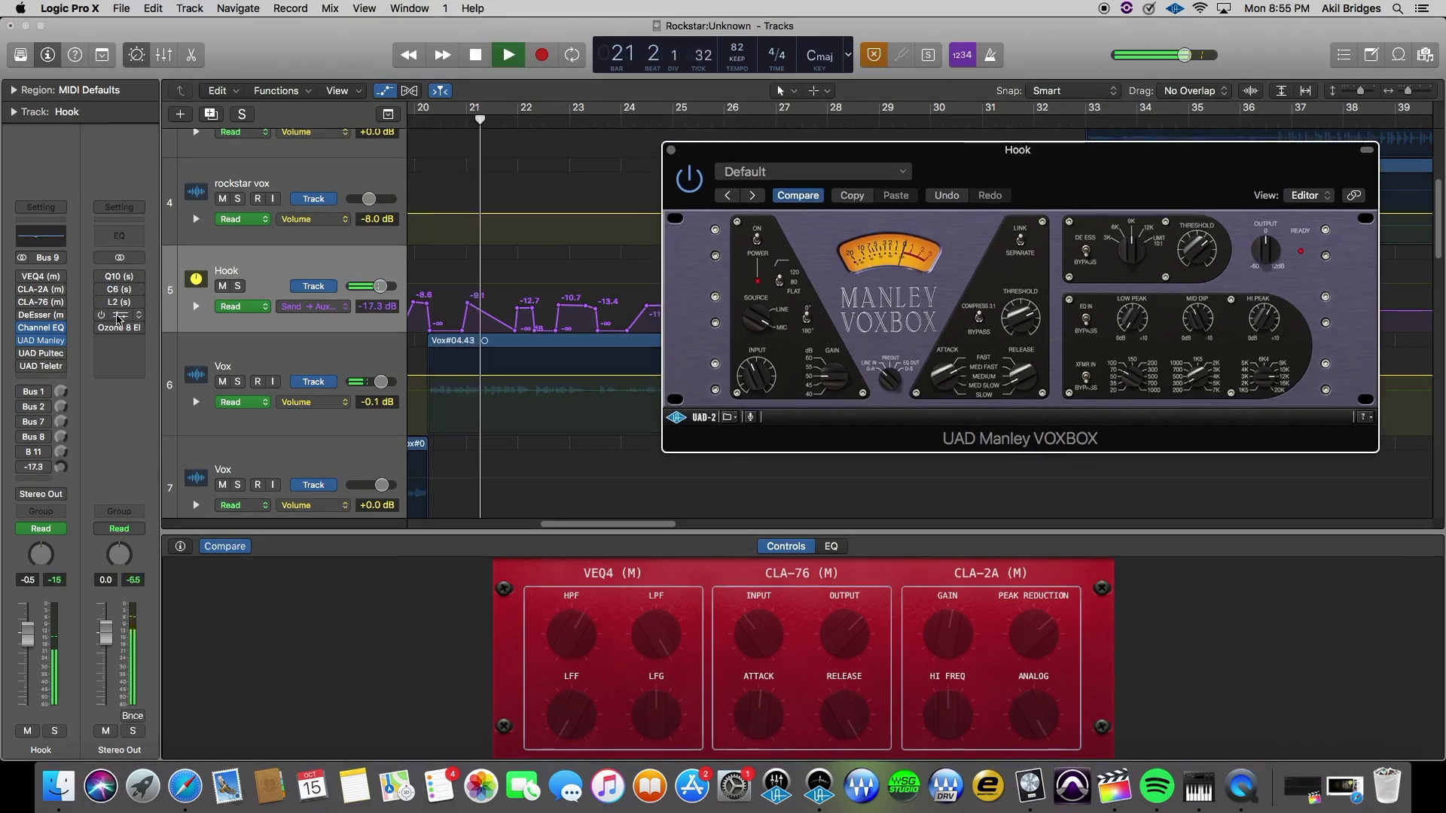
left_click(238, 286)
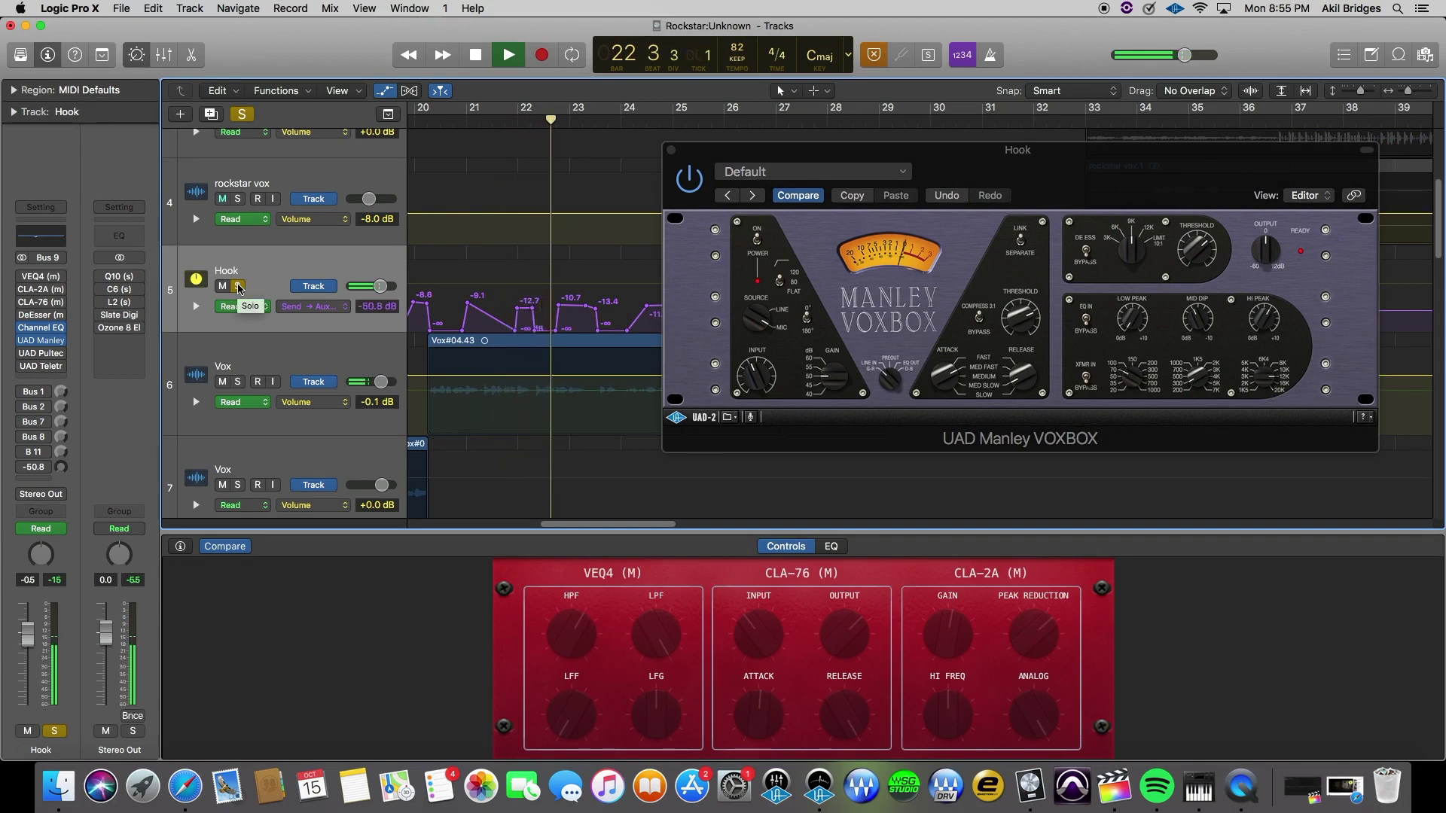
key("space")
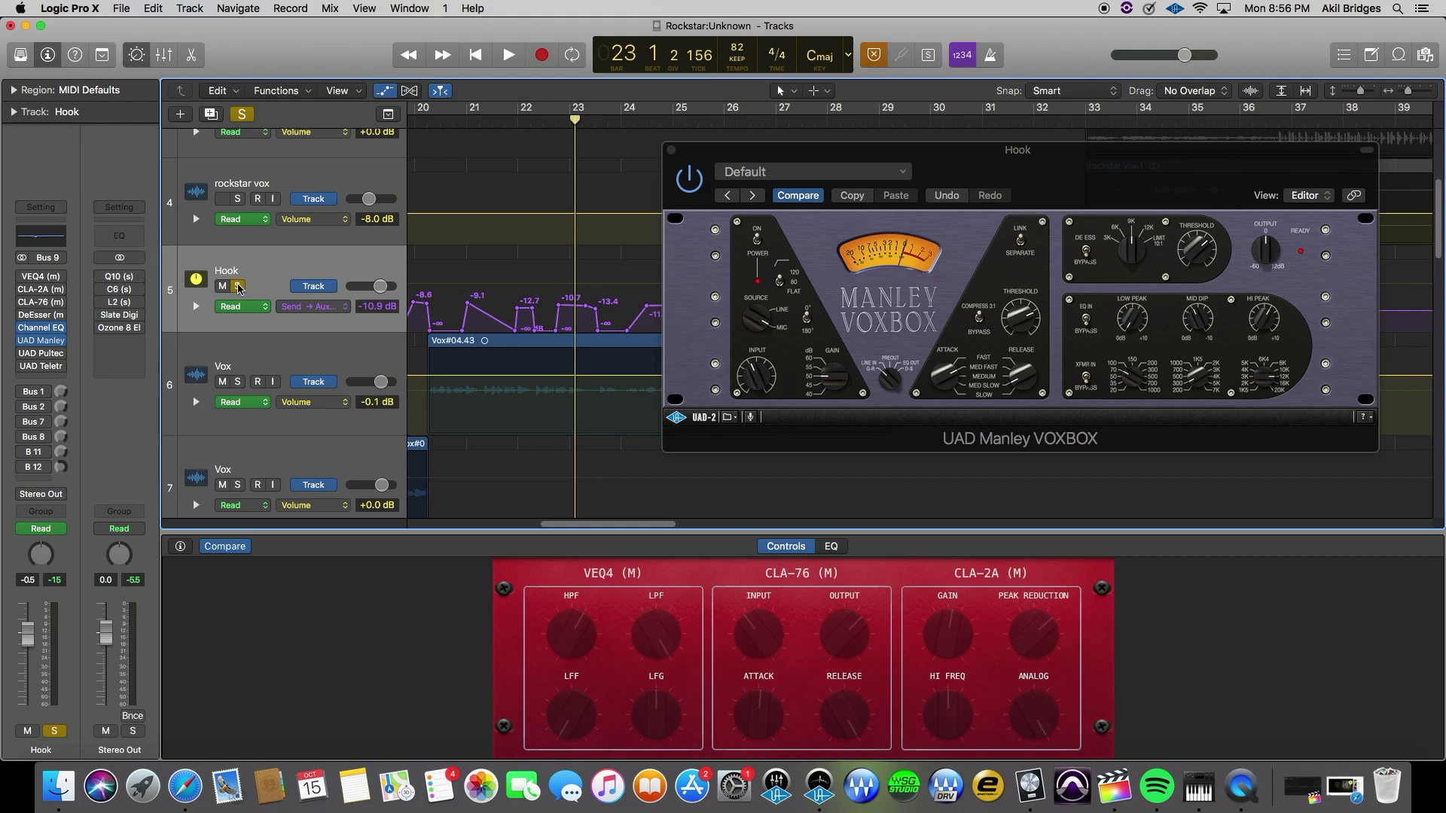
Engage the VOXBOX de-esser and play the soloed Hook from bar 20 to about bar 23.
left_click(1094, 171)
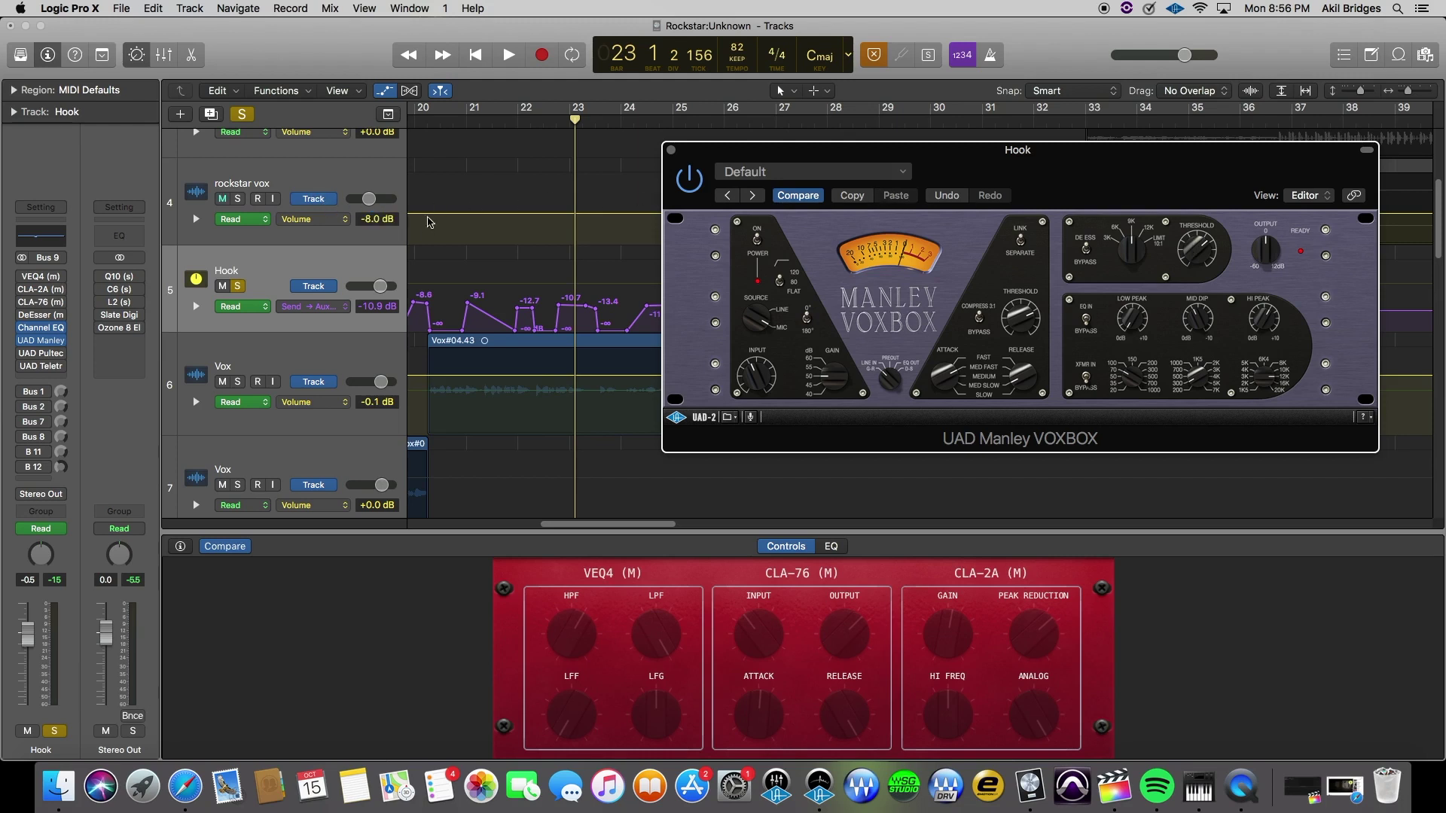
left_click(433, 121)
key("space")
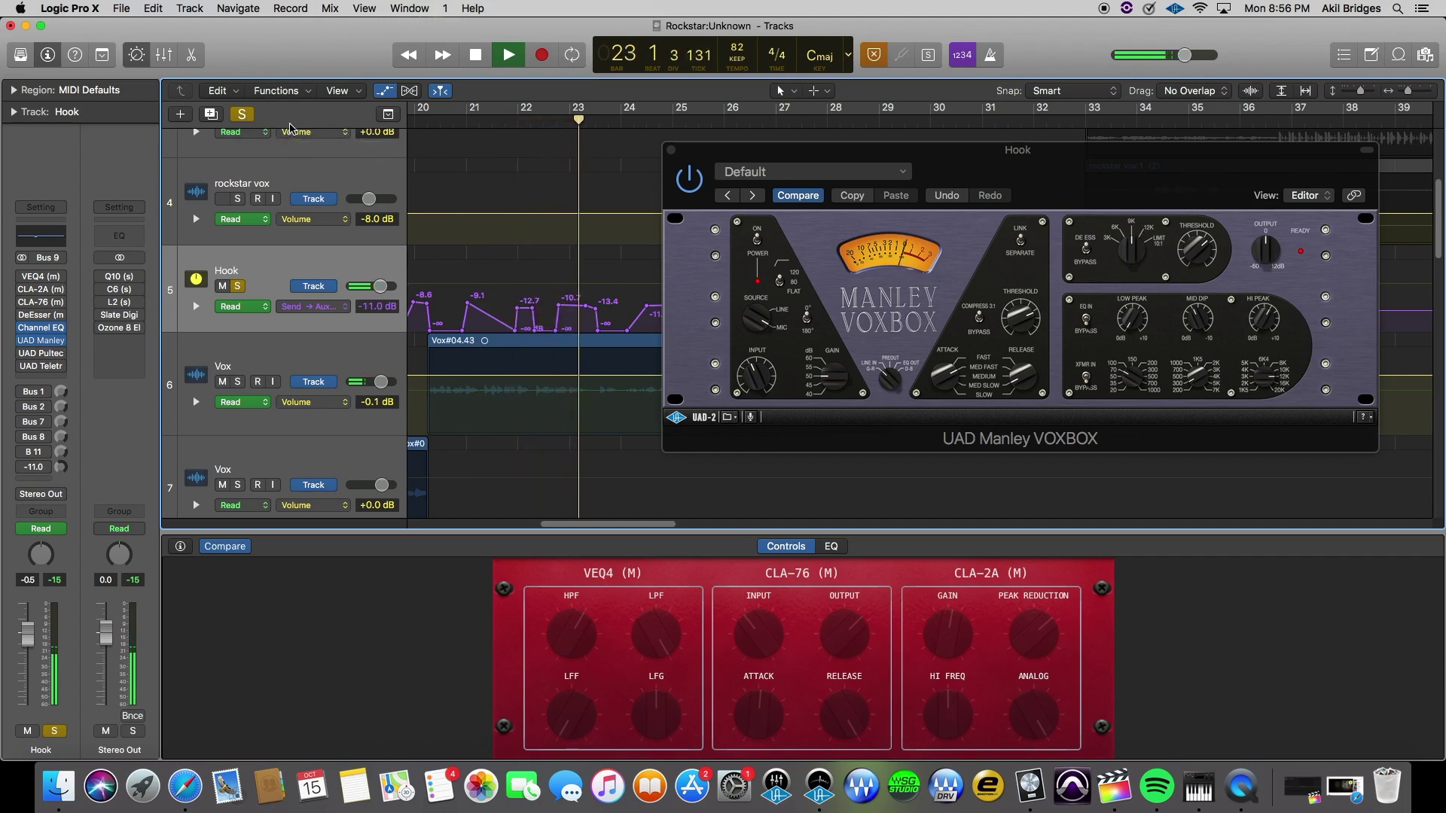
key("space")
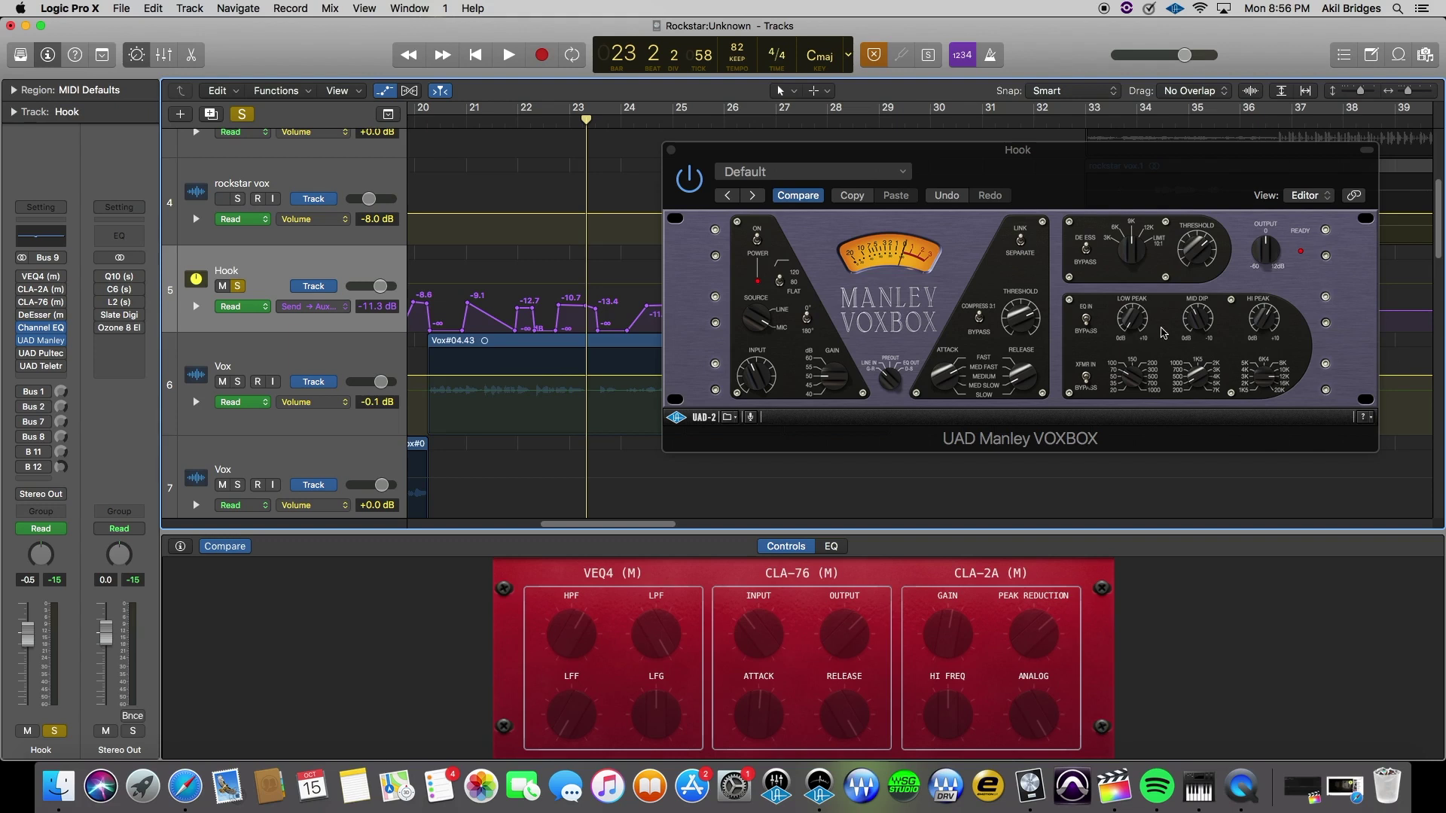
Engage the VOXBOX EQ section, play the Hook from bar 20 beat 3, bypass the whole plug-in during playback, and stop.
left_click(1088, 330)
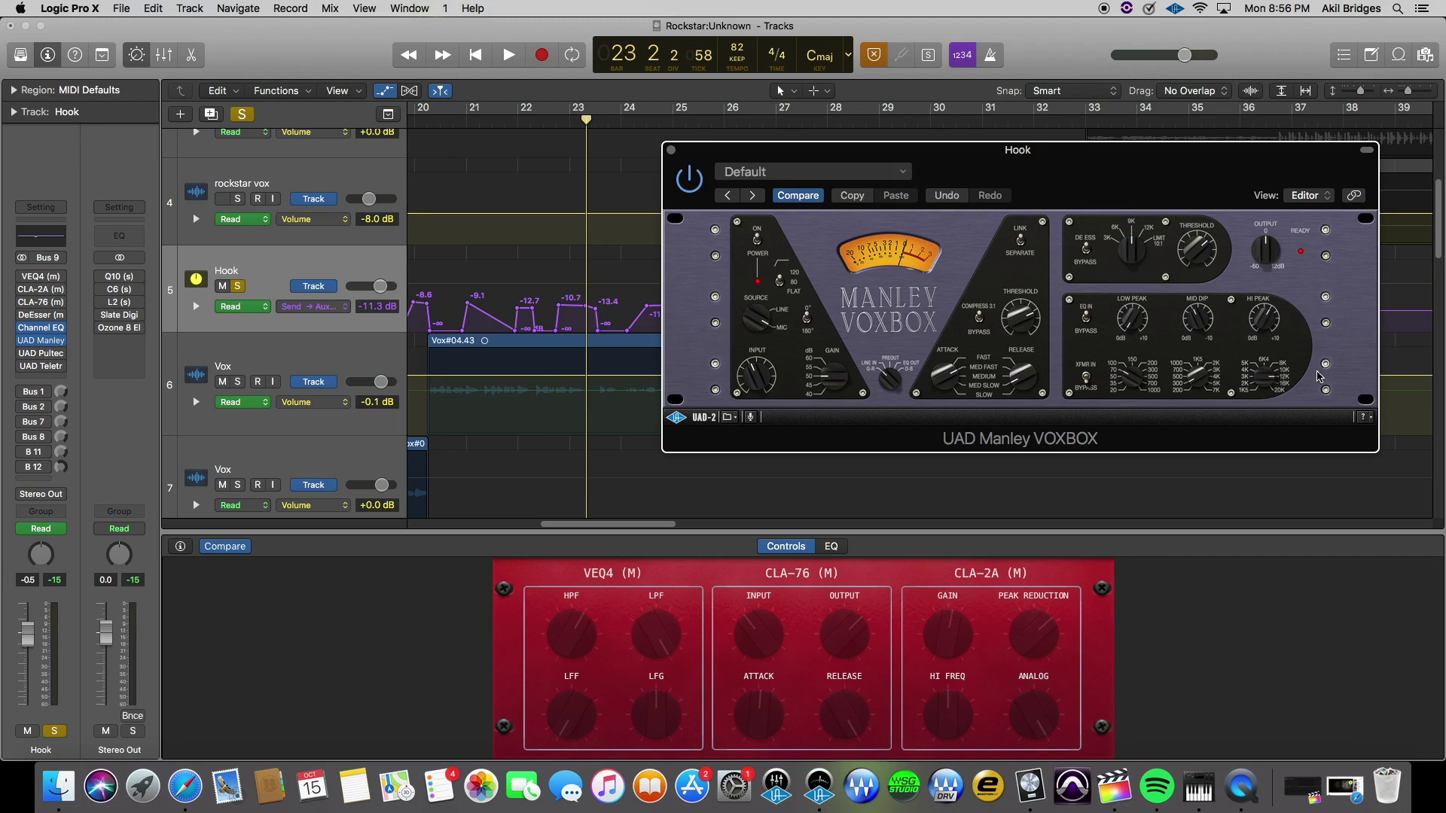
left_click(436, 121)
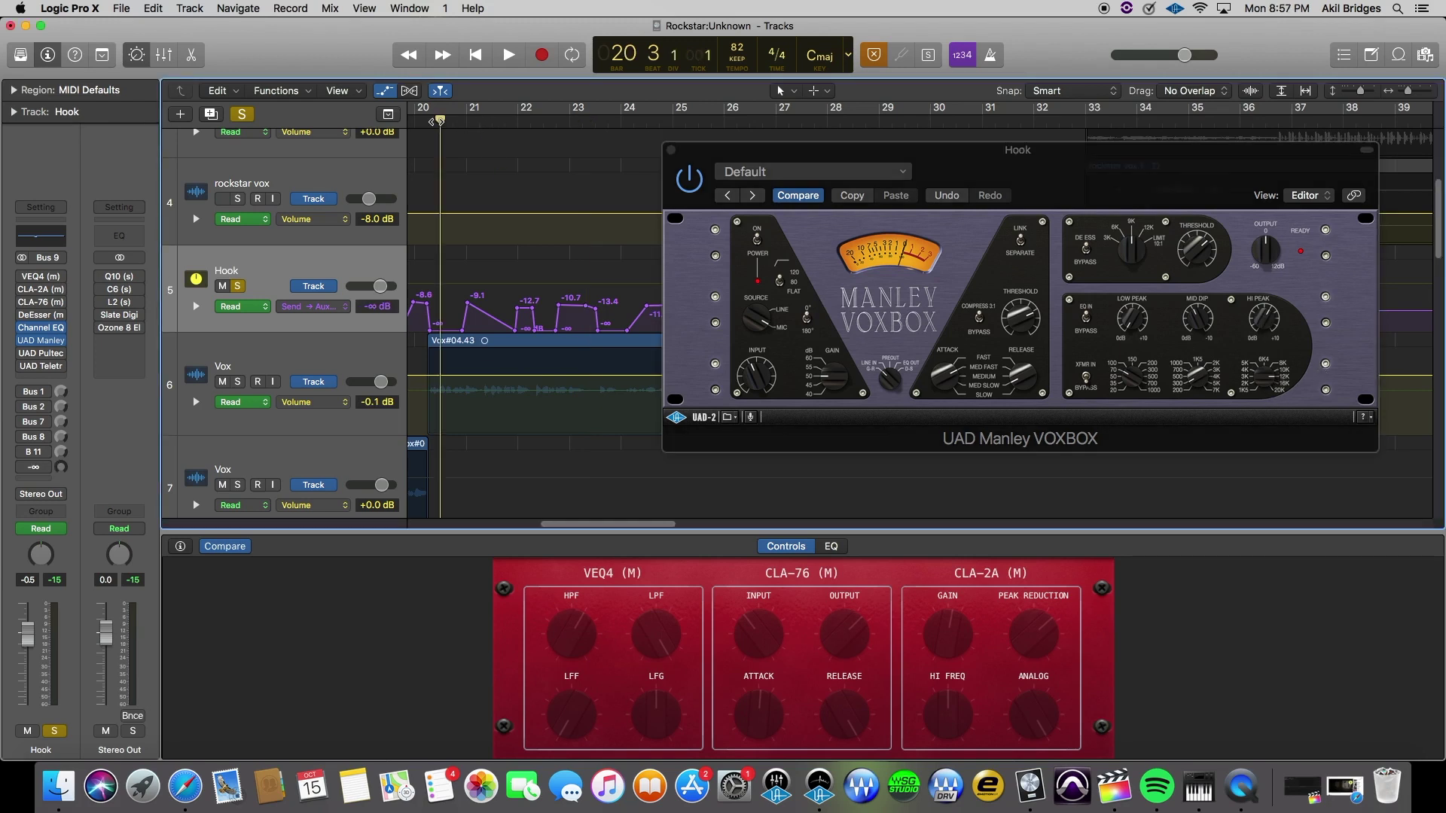
key("space")
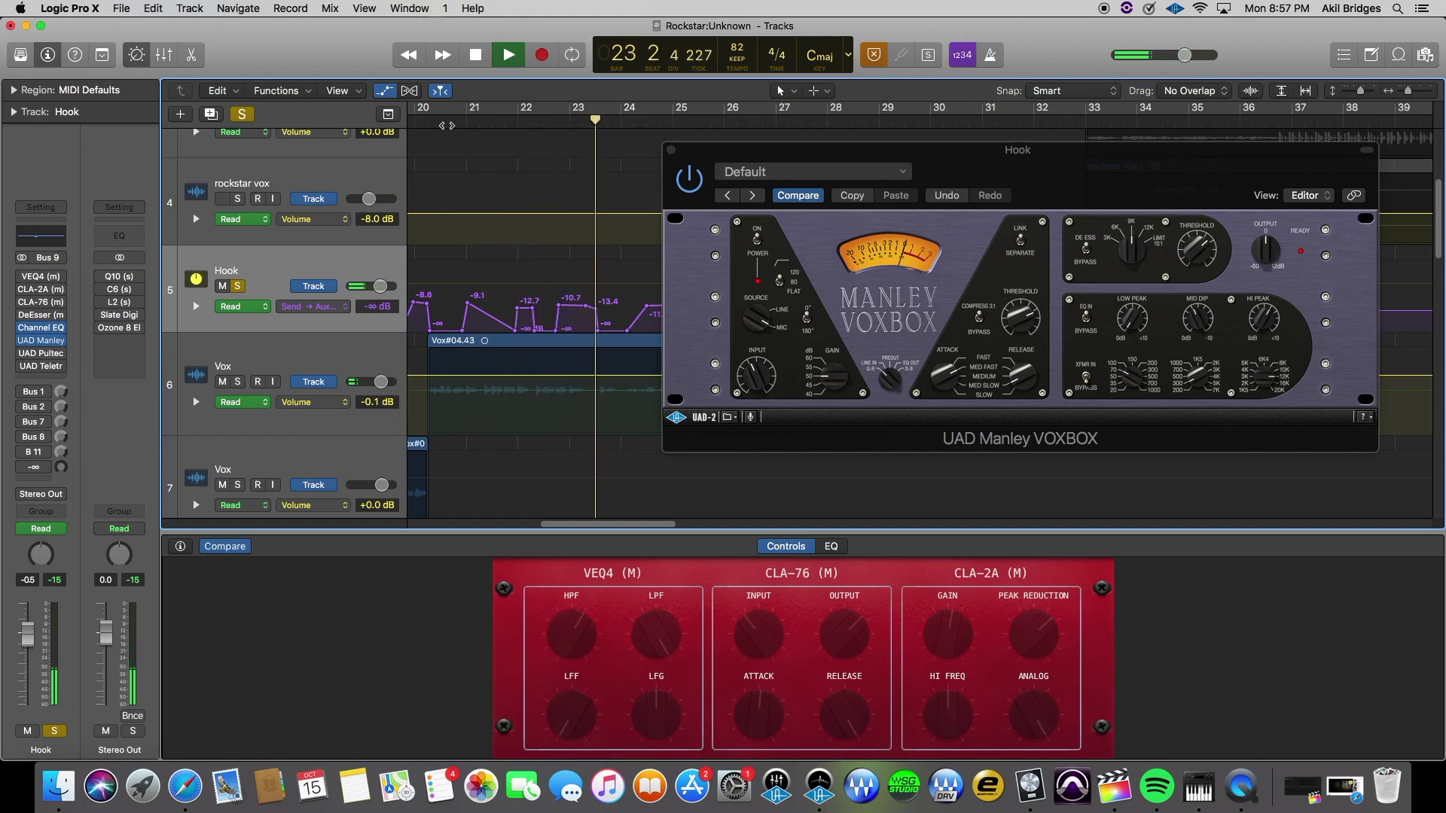
left_click_drag(1222, 159, 1130, 58)
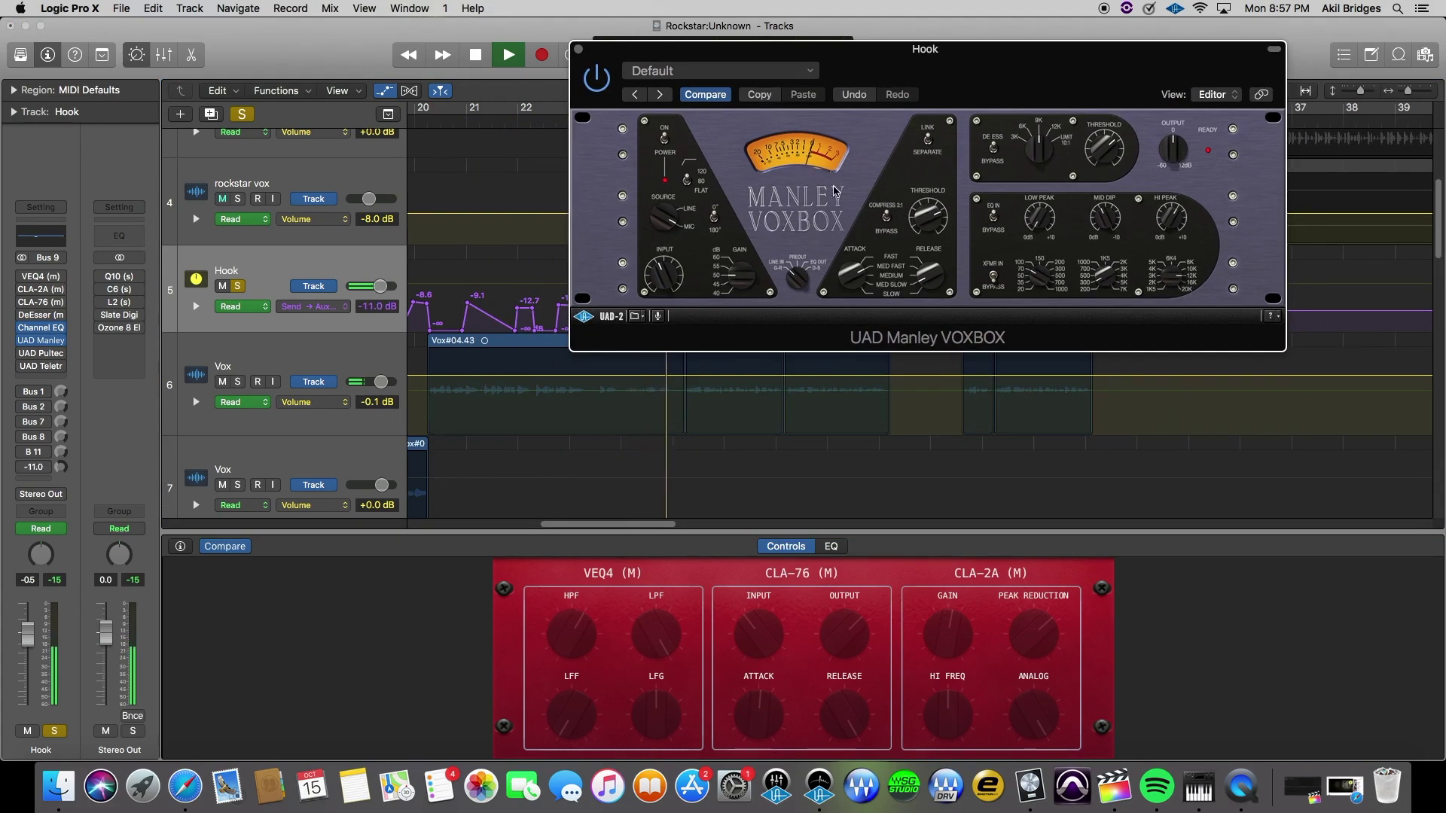
key("space")
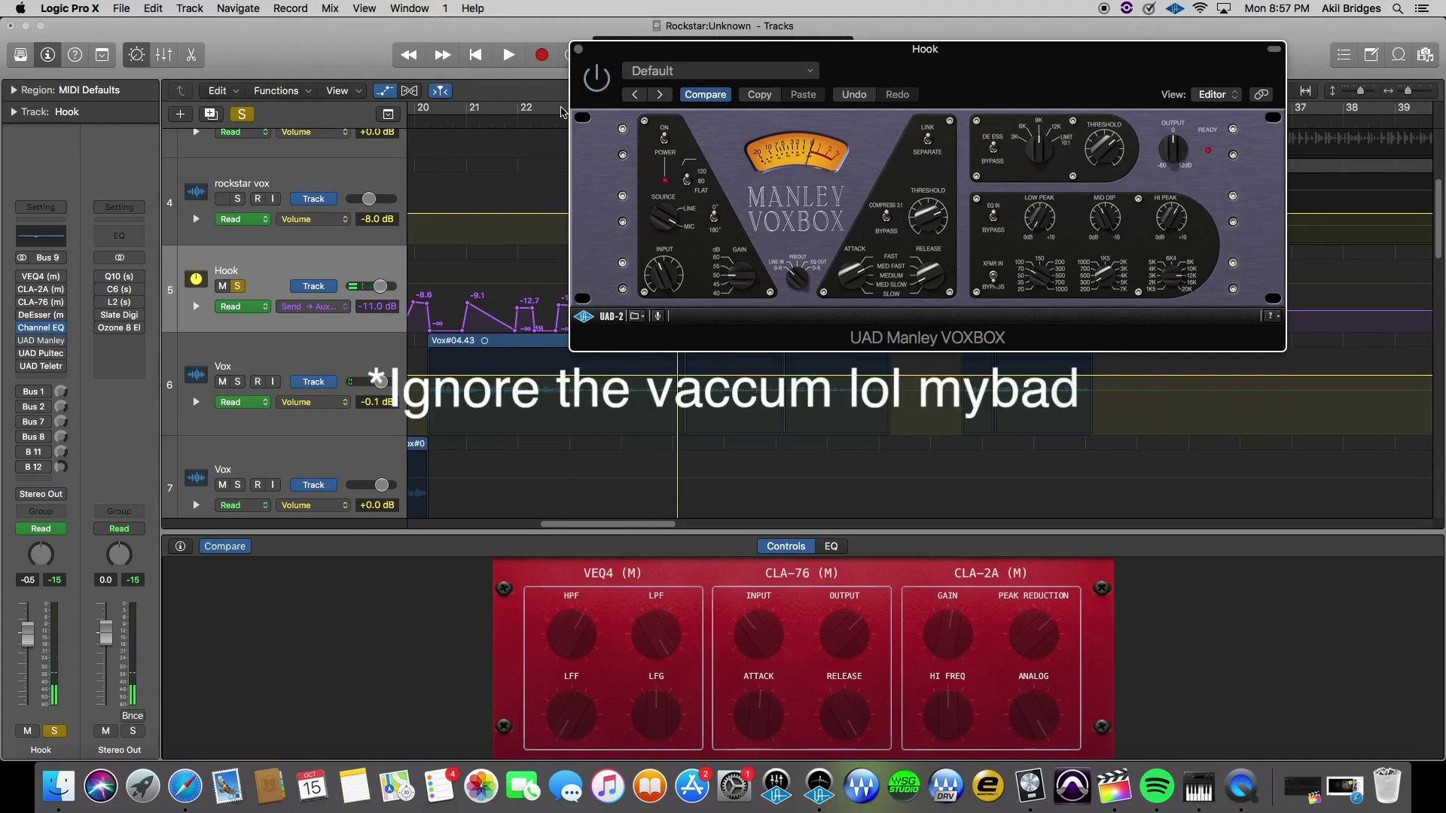
Replay the Hook from bar 20 beat 3 with the VOXBOX bypassed, re-enable the plug-in during playback, and stop in bar 23.
left_click(437, 121)
key("space")
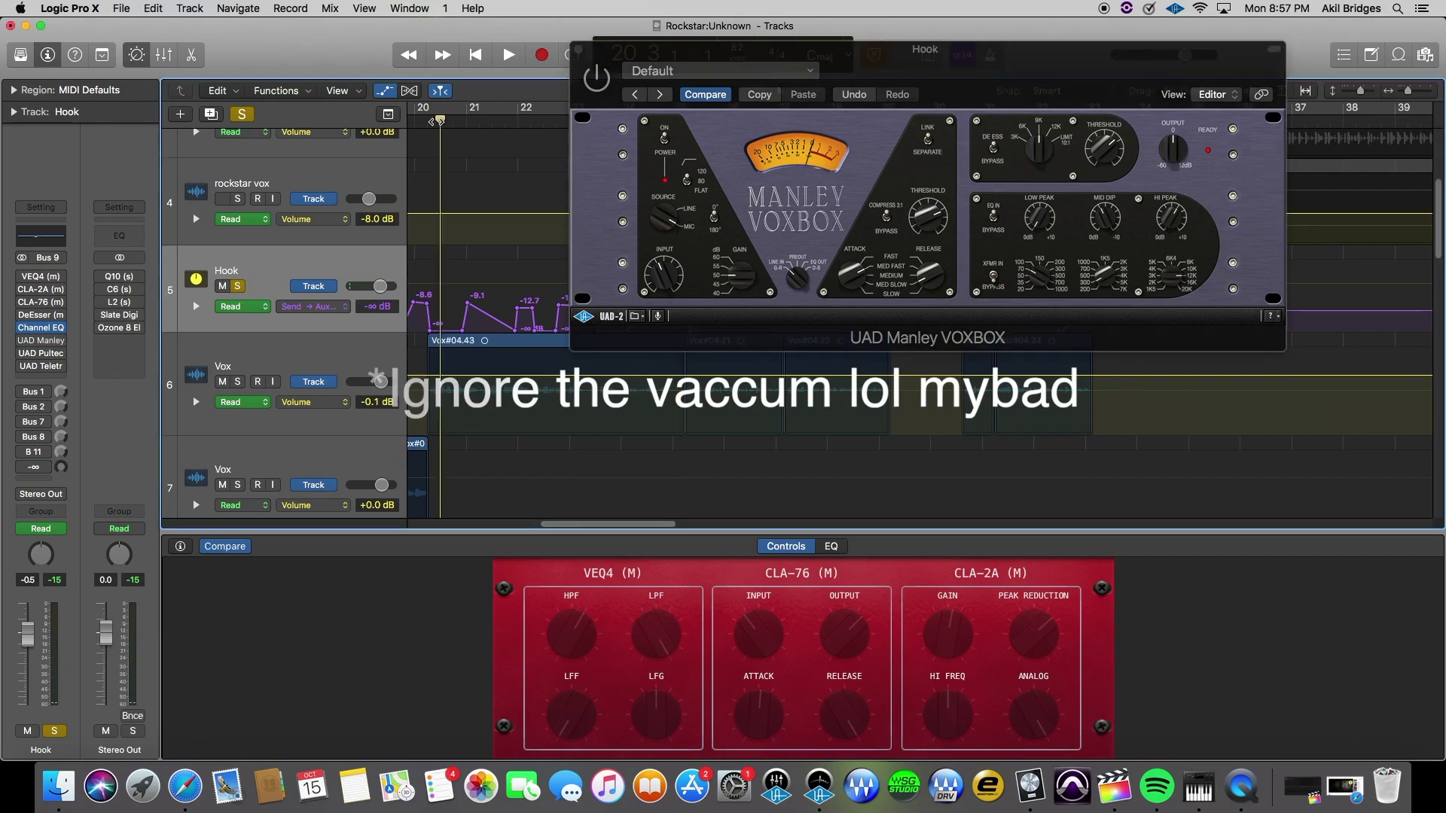
left_click(596, 91)
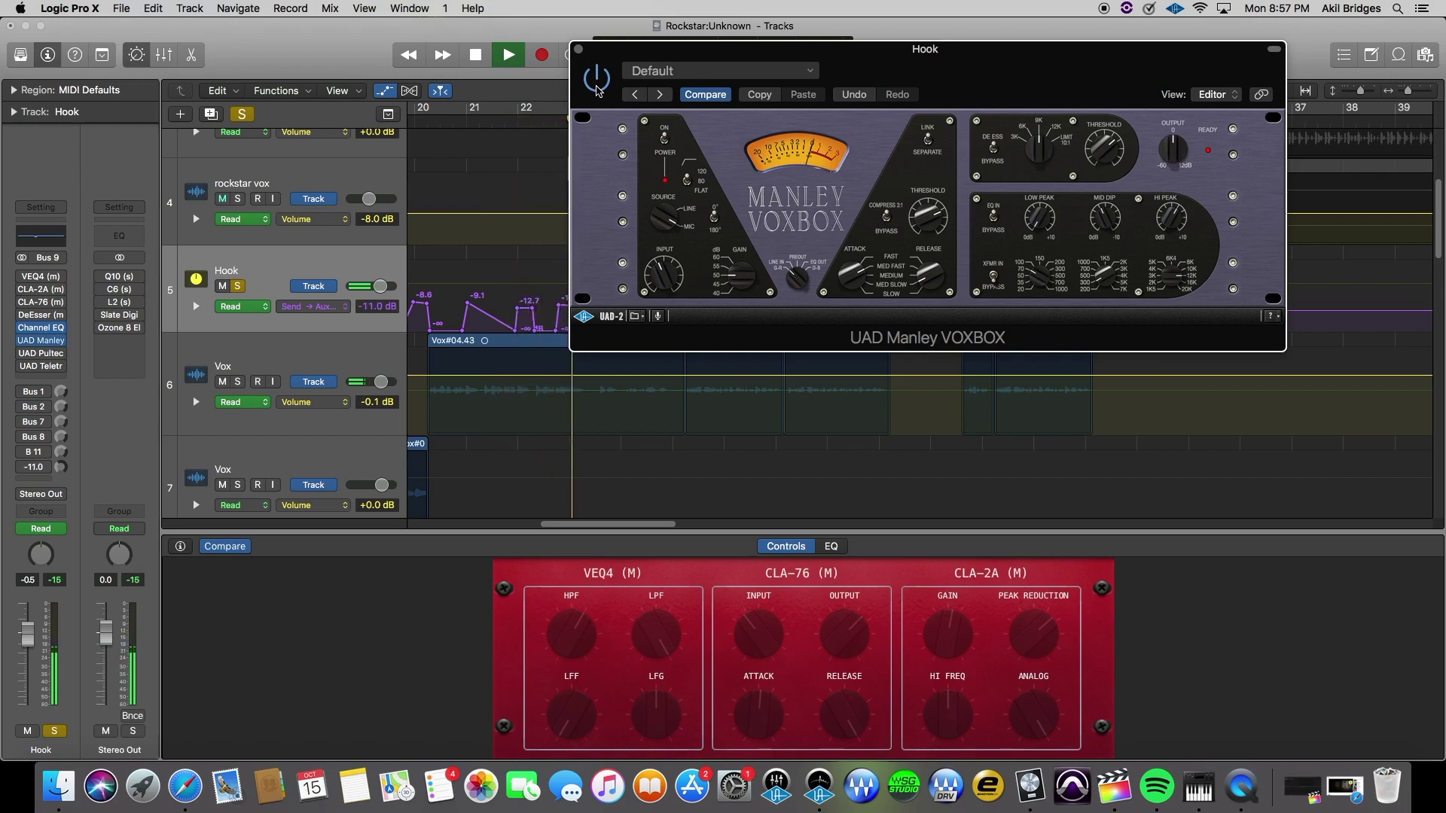
key("space")
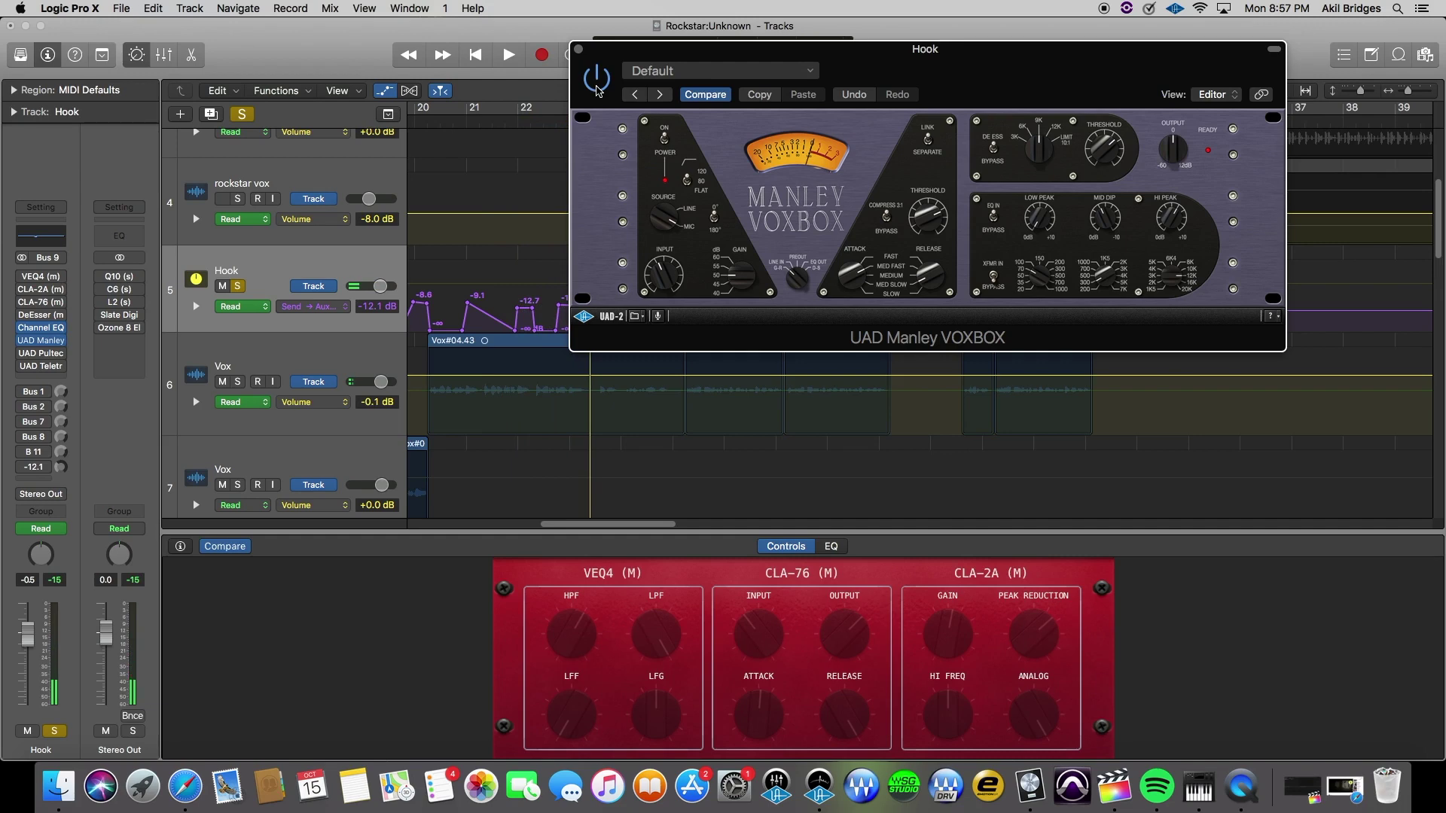
Open and enable the UAD Pultec EQP-1A Legacy on the Hook track, close the VOXBOX, and move the Pultec clear of the Hook automation.
left_click_drag(455, 53, 869, 92)
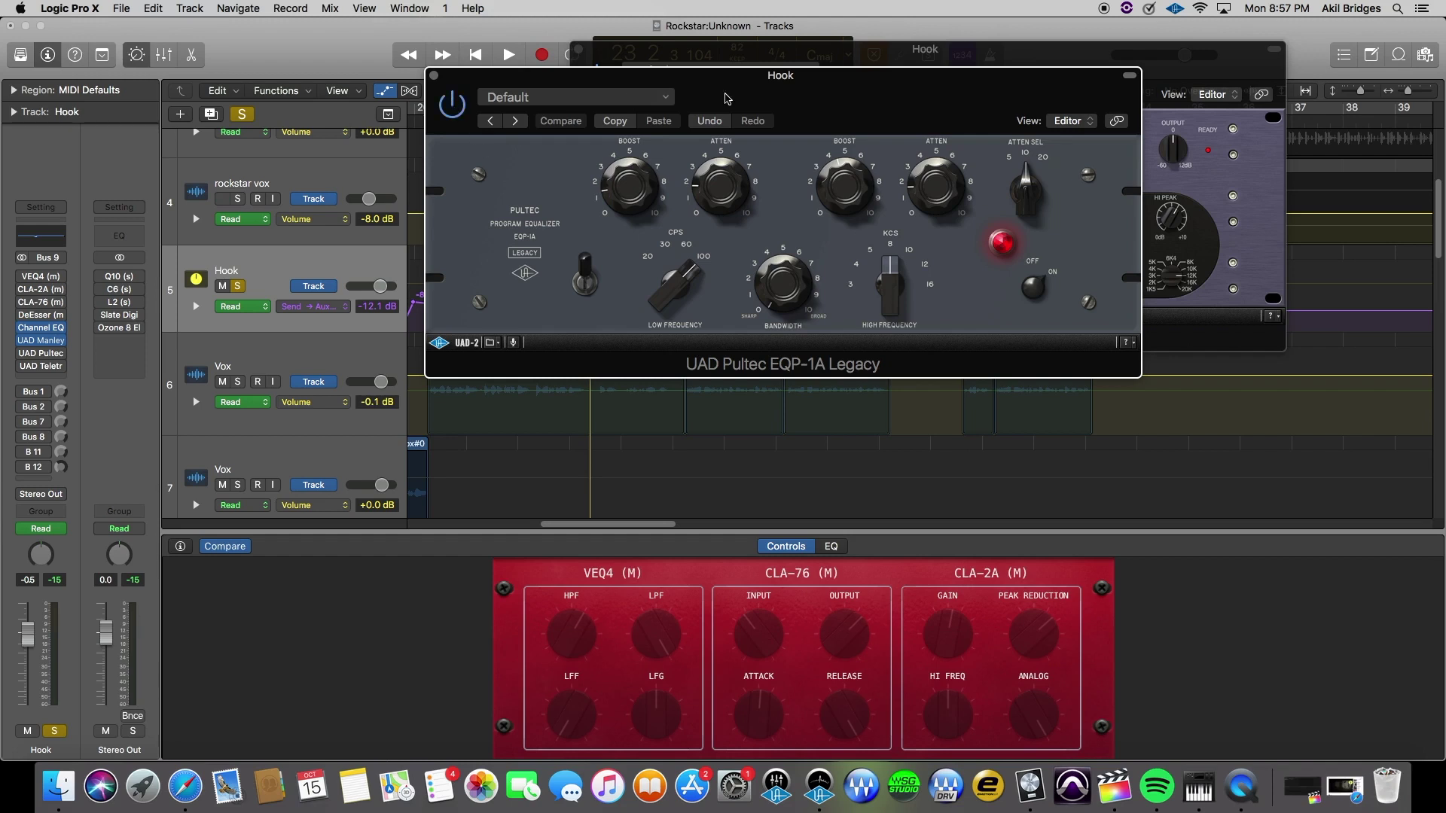
left_click_drag(883, 96, 881, 314)
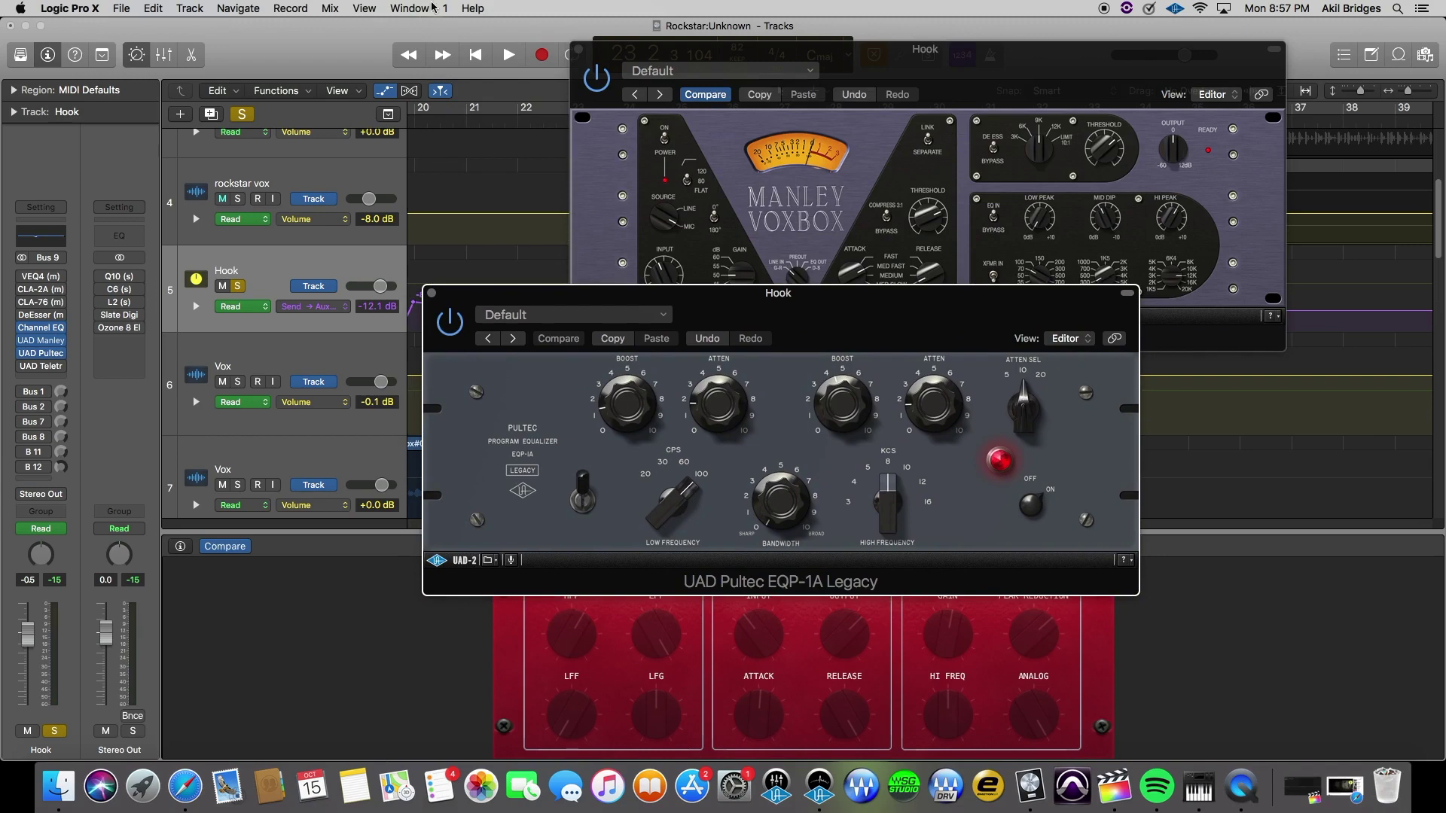
left_click_drag(1013, 76, 801, 58)
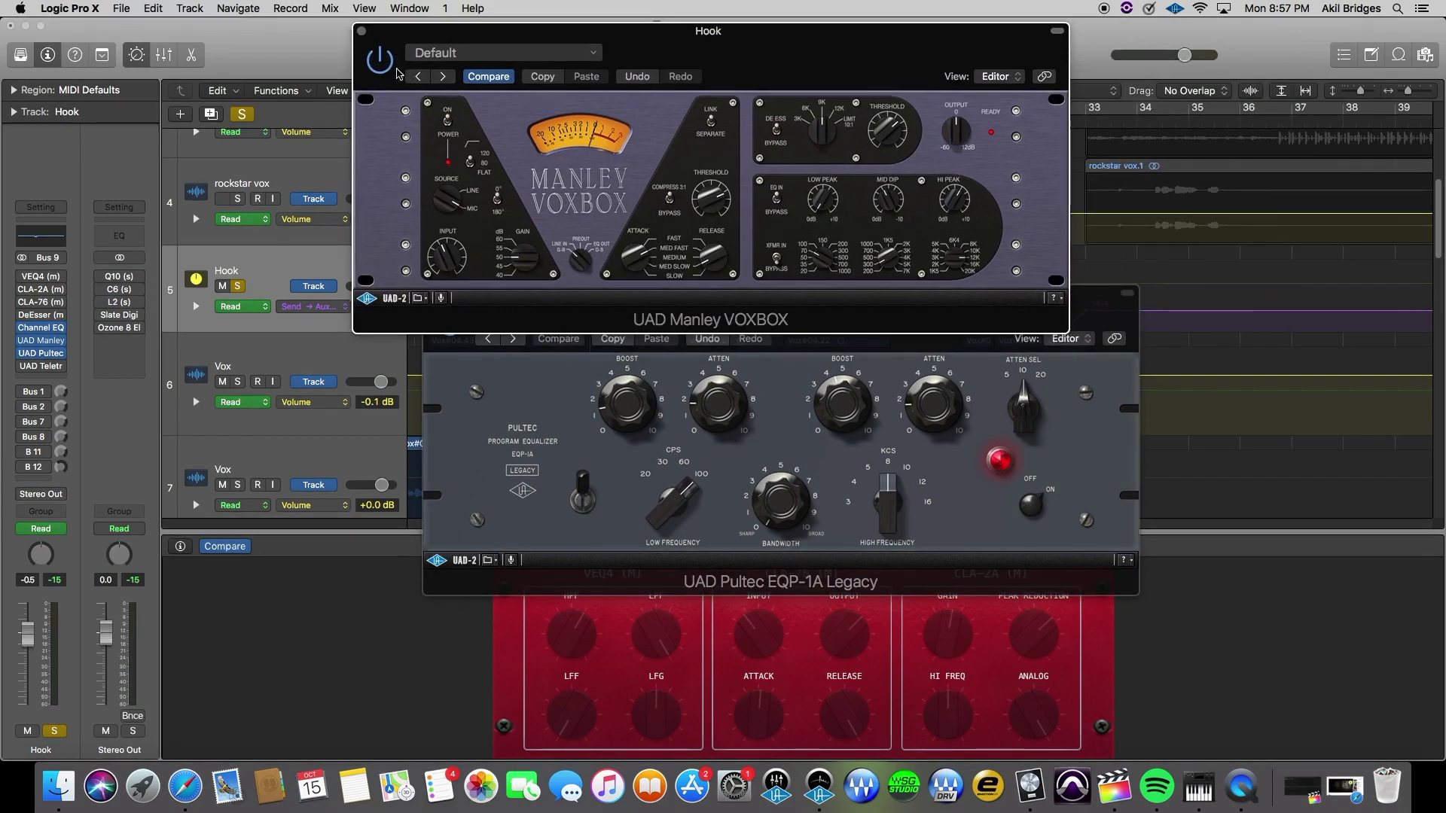
left_click(361, 35)
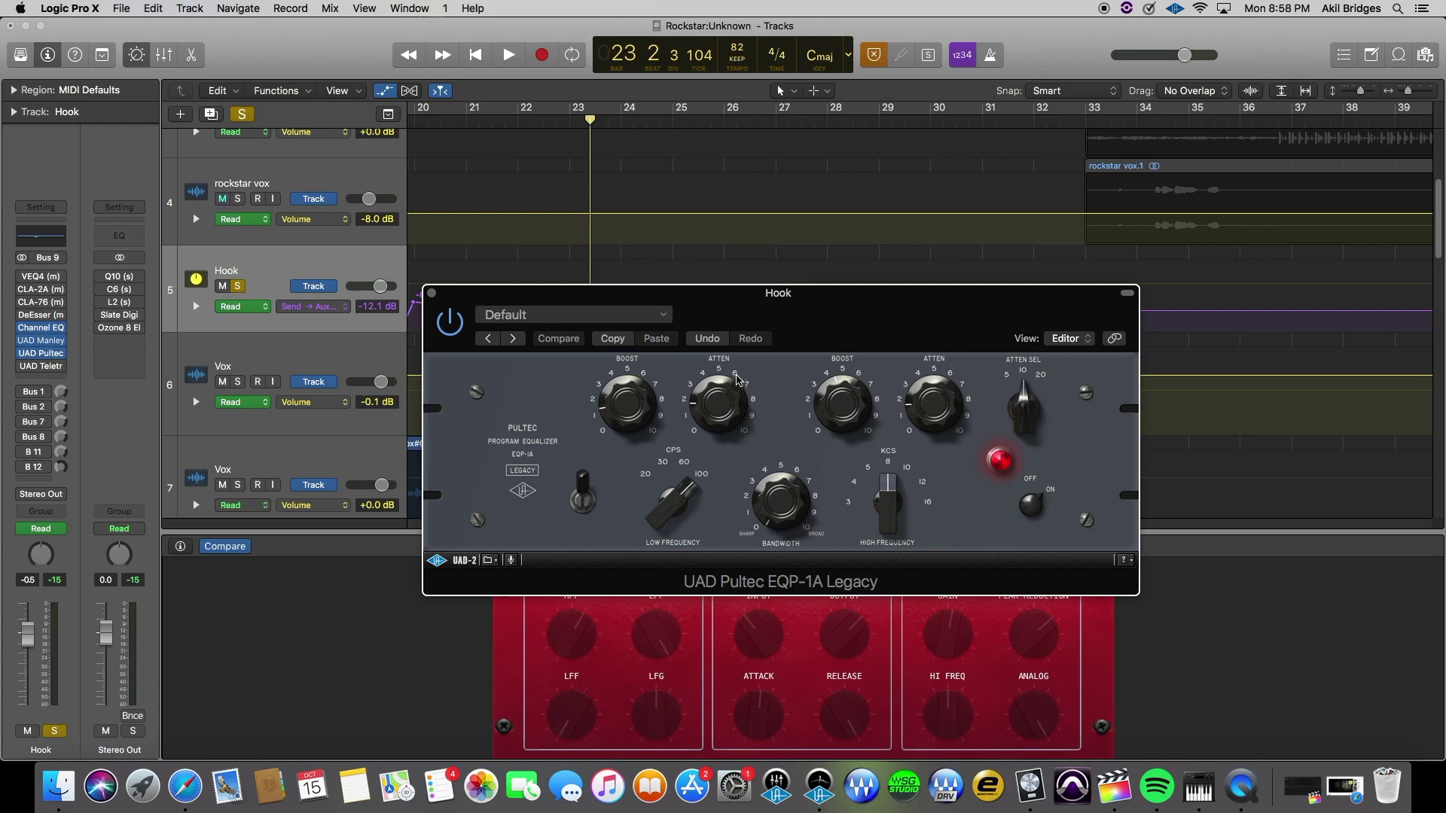
left_click_drag(831, 324, 928, 255)
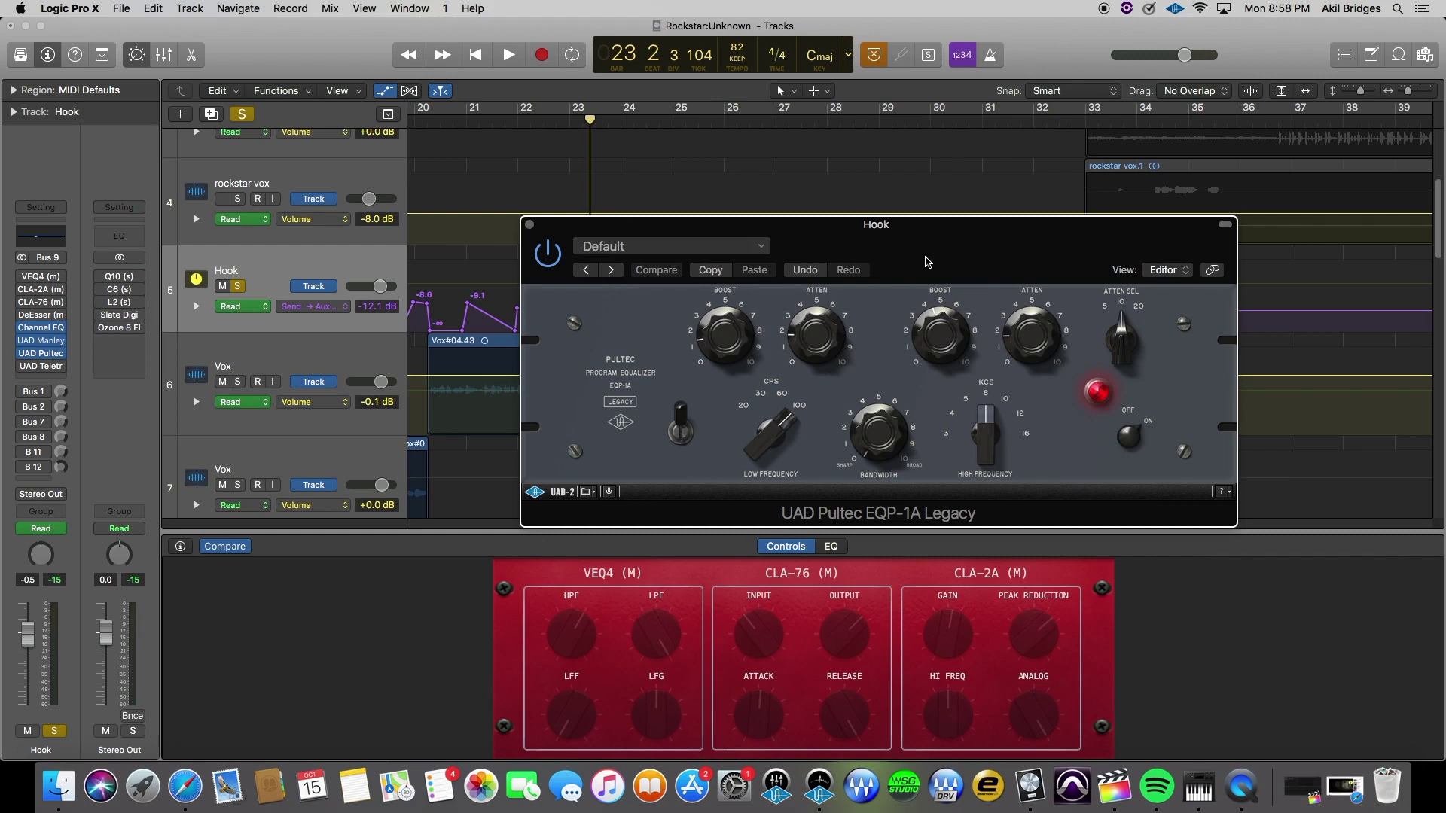
left_click_drag(992, 253, 1084, 181)
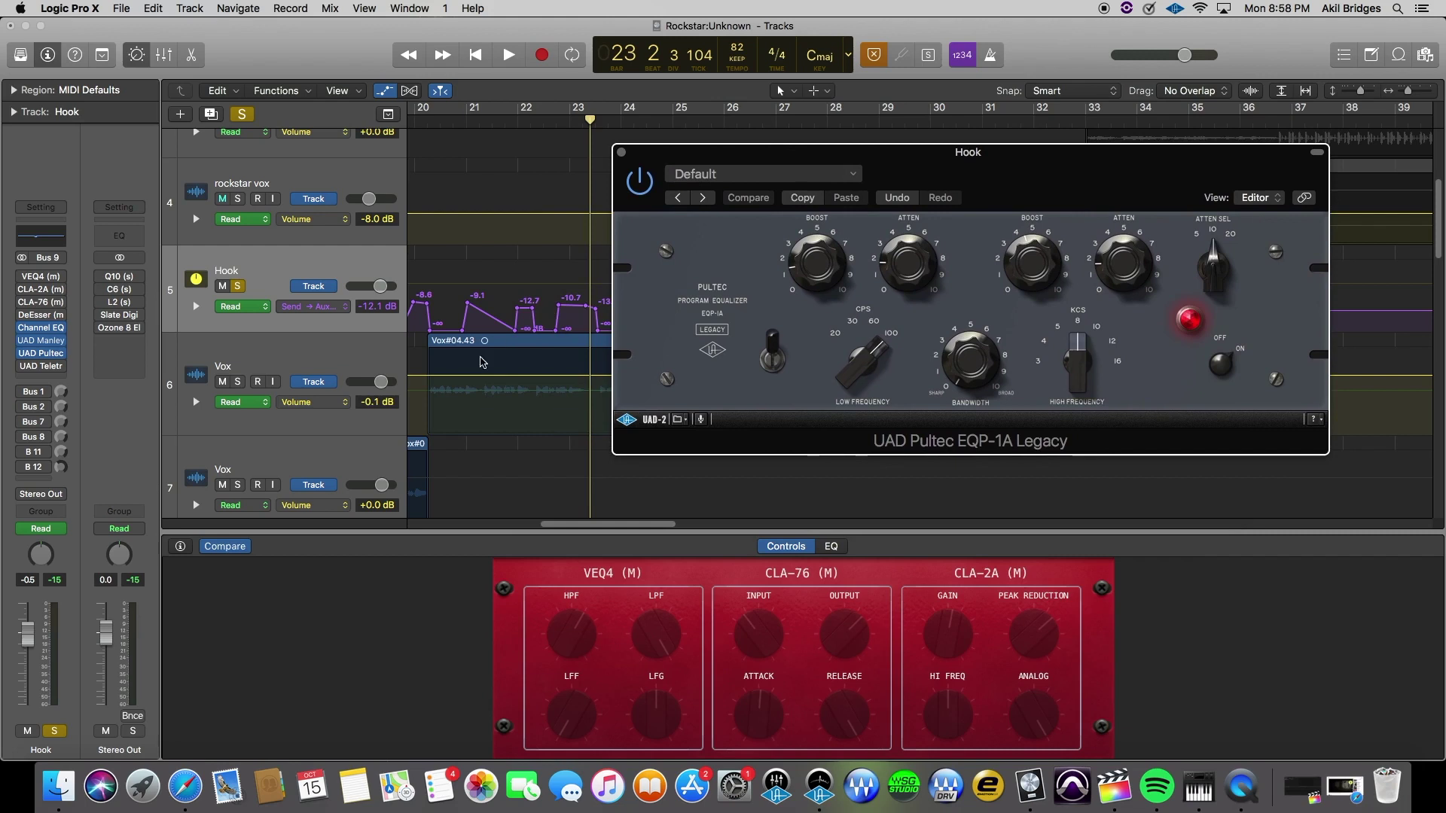
Play the soloed Hook from bar 20 beat 3 to bar 23 with the Pultec enabled, moving its window slightly, and stop.
left_click(476, 346)
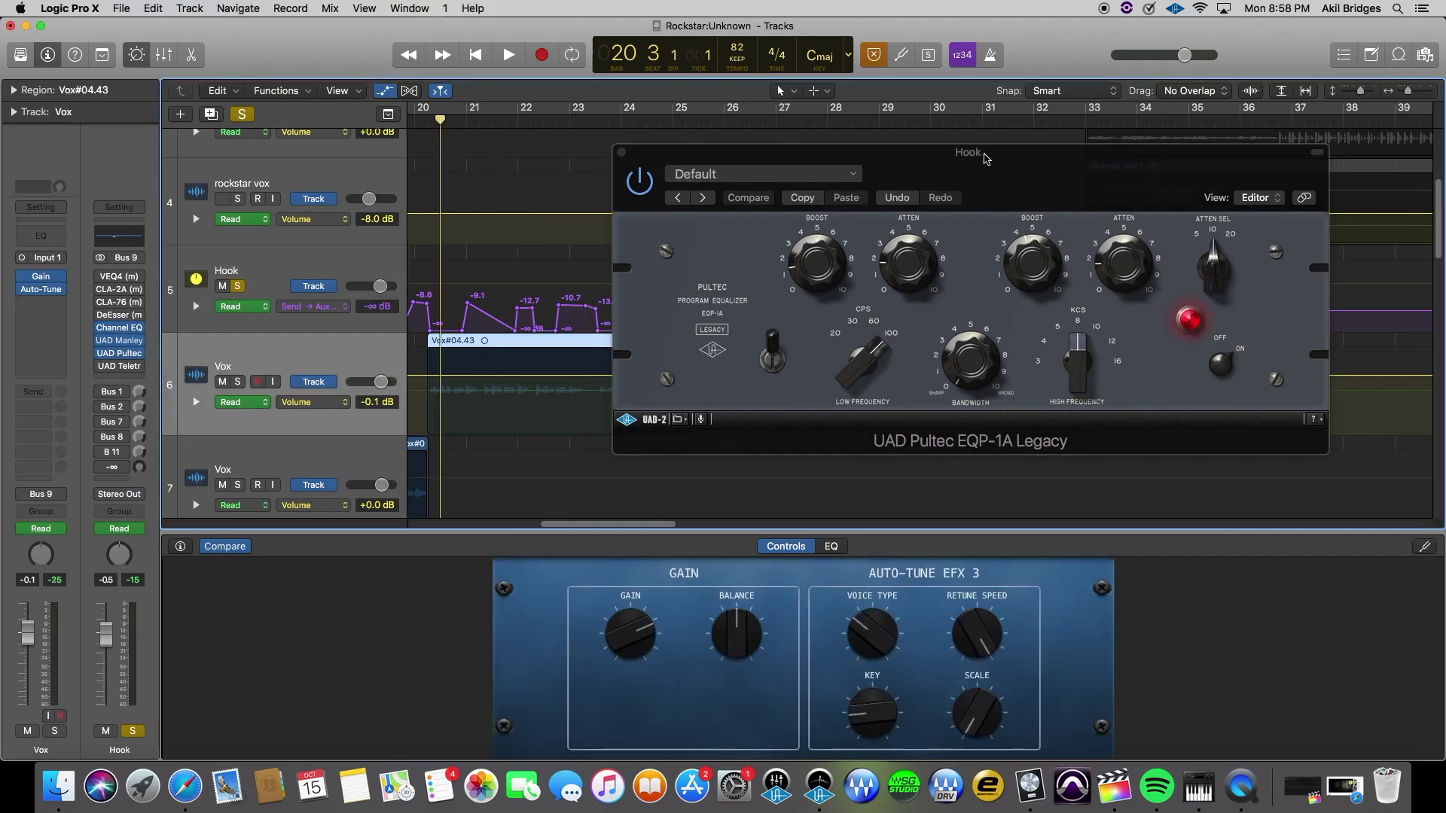
left_click_drag(998, 172, 988, 144)
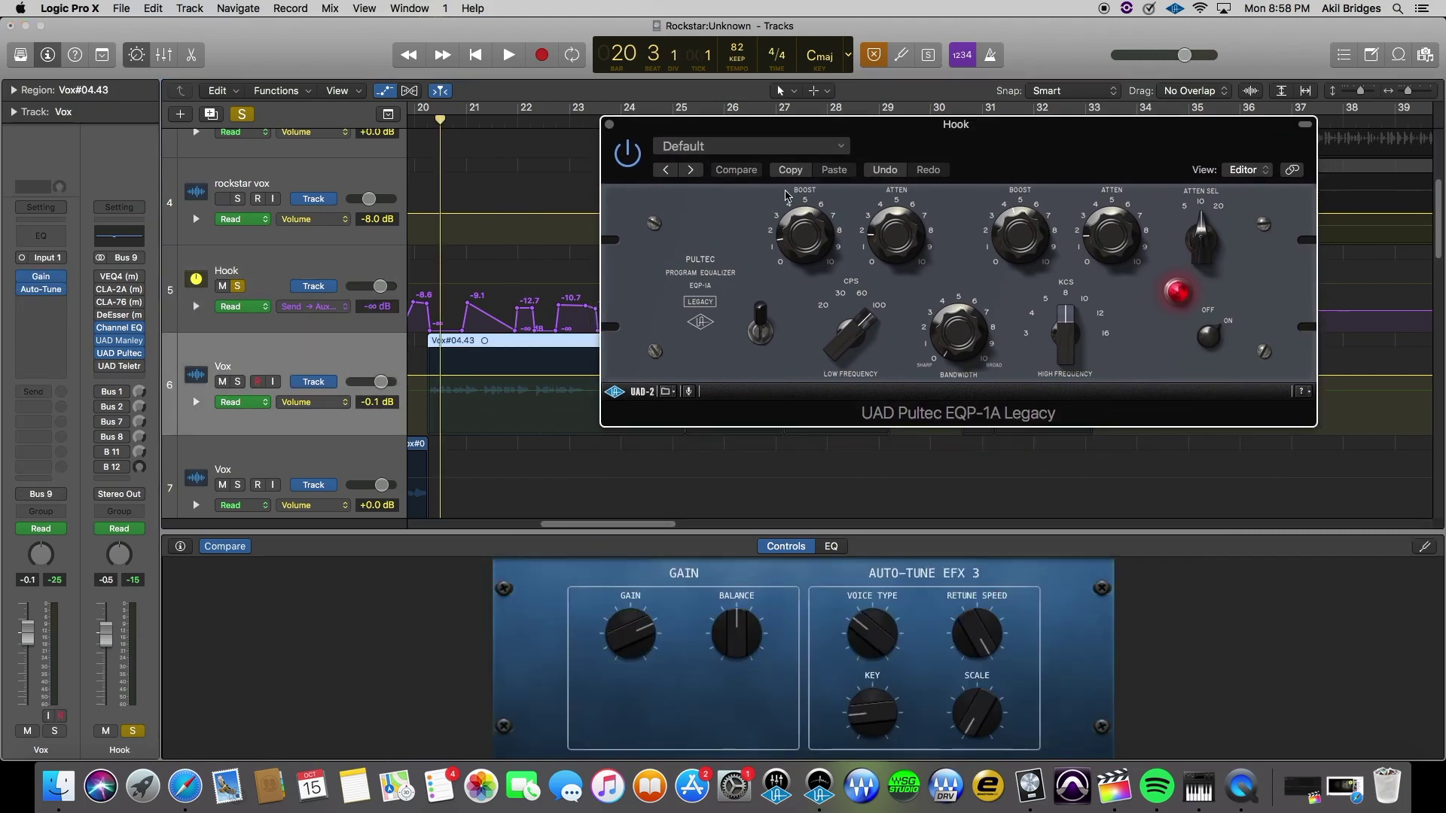
key("space")
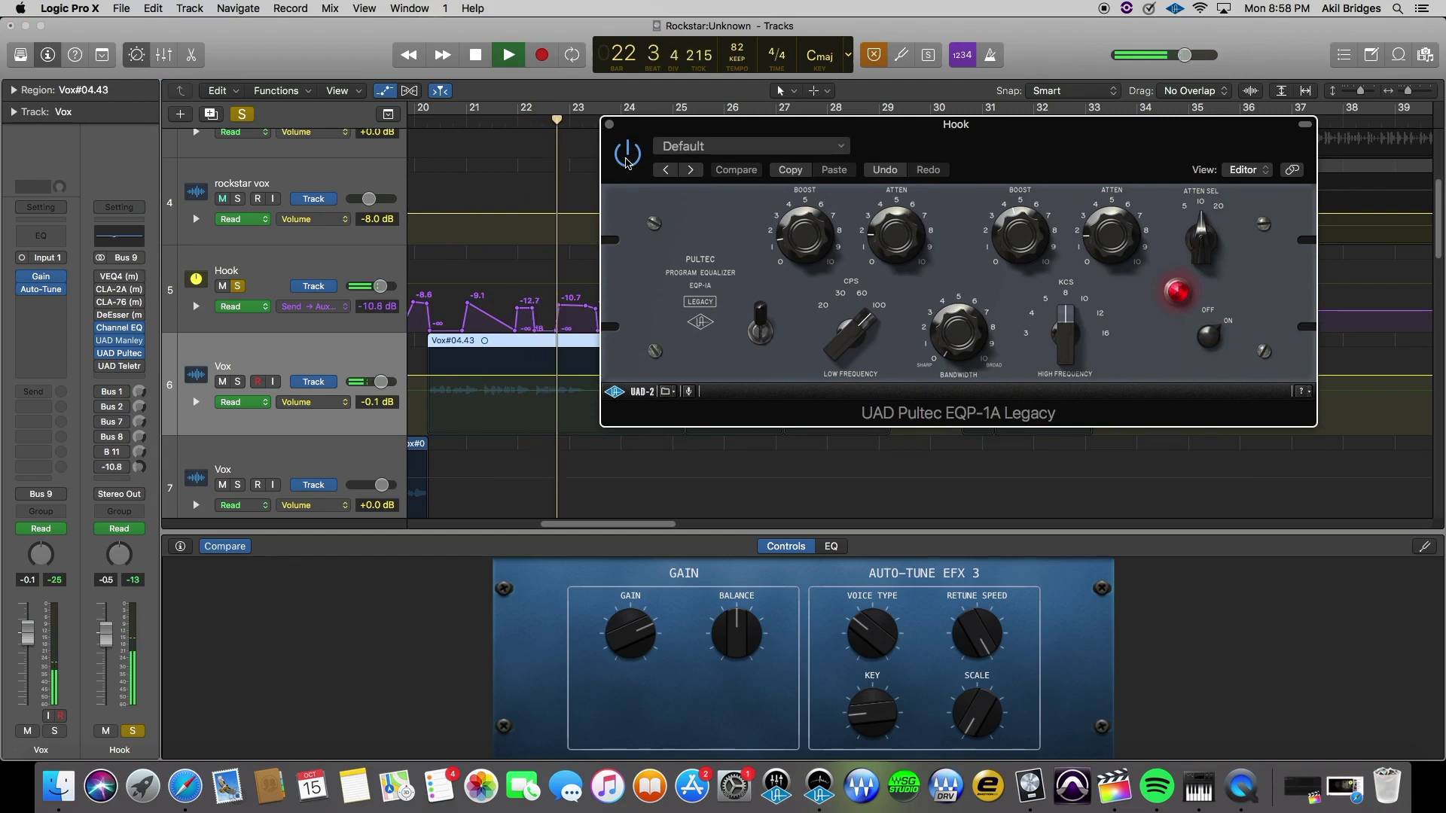
key("space")
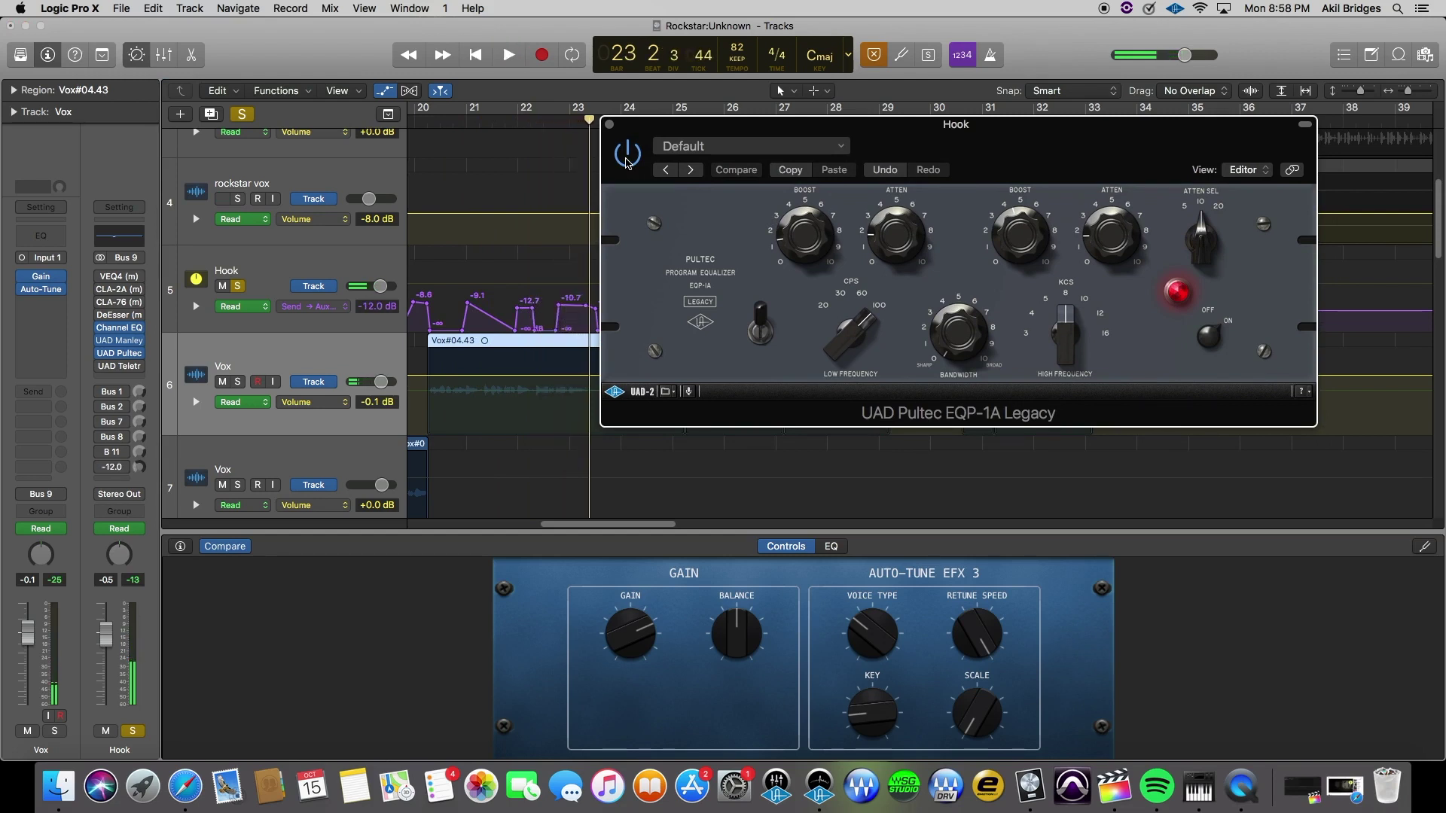
Replay the soloed Hook from bar 20 with the Pultec bypassed, re-enable the plug-in during playback, and stop in bar 23.
left_click(433, 121)
key("space")
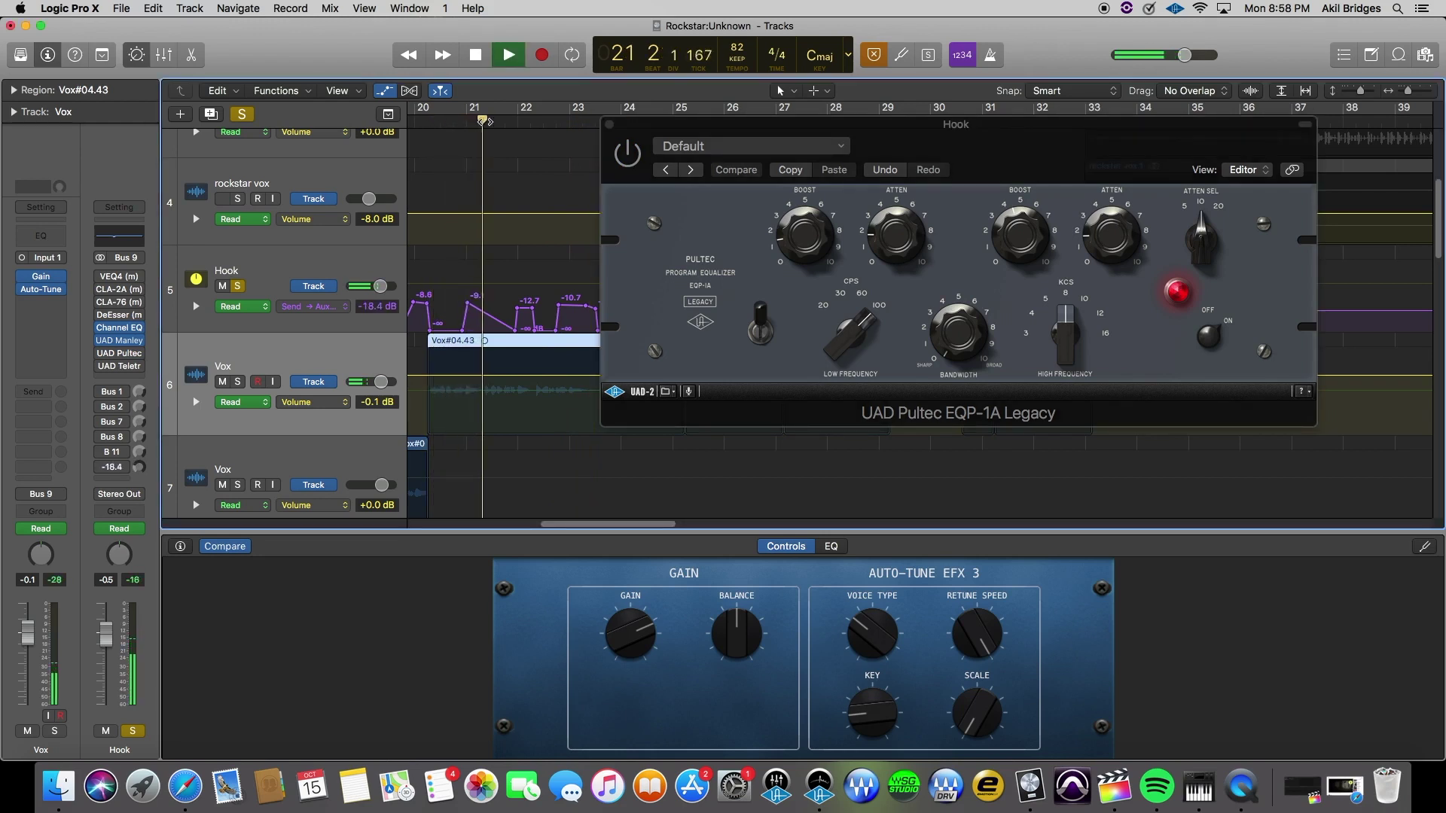
left_click(629, 153)
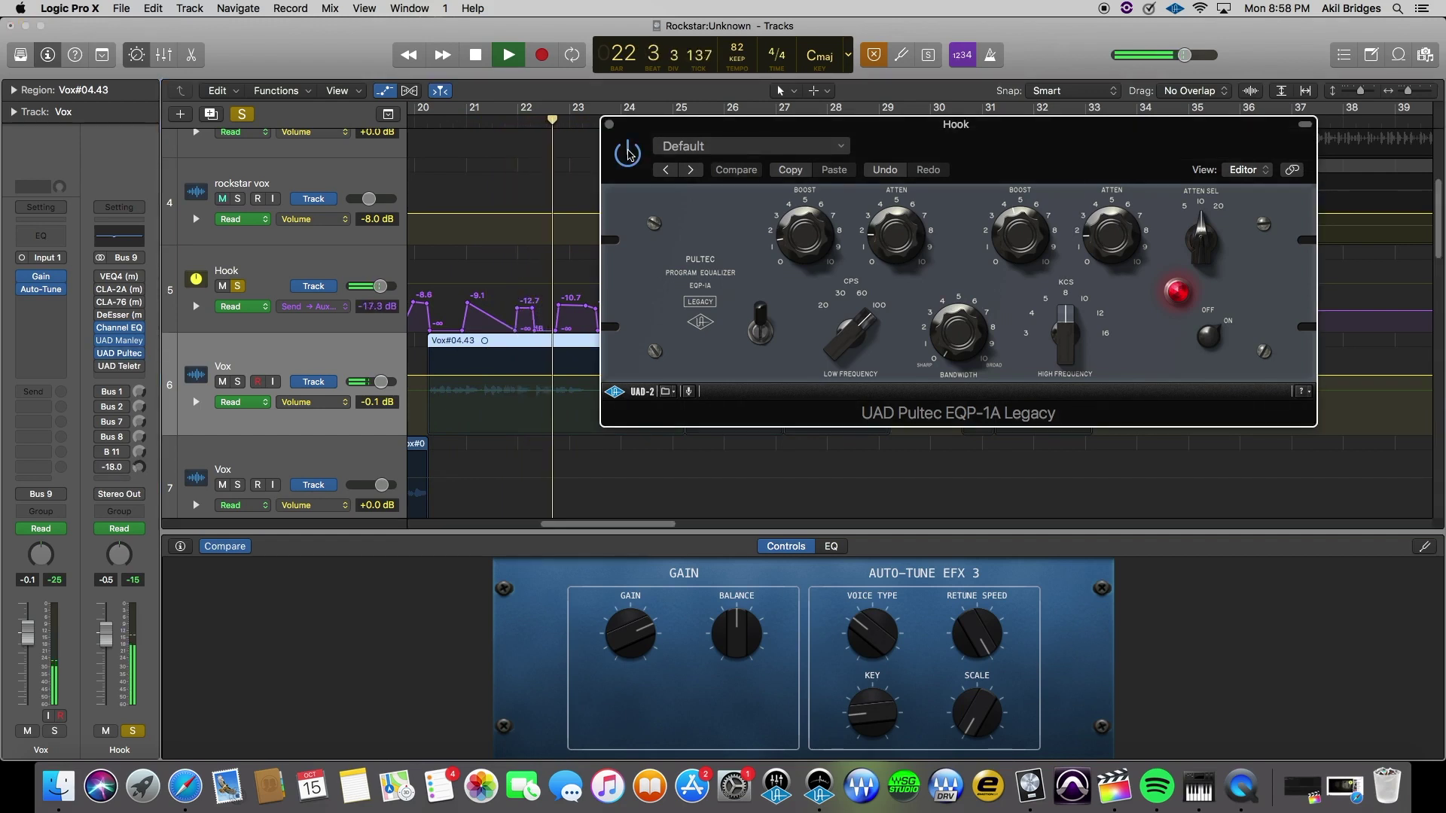
key("space")
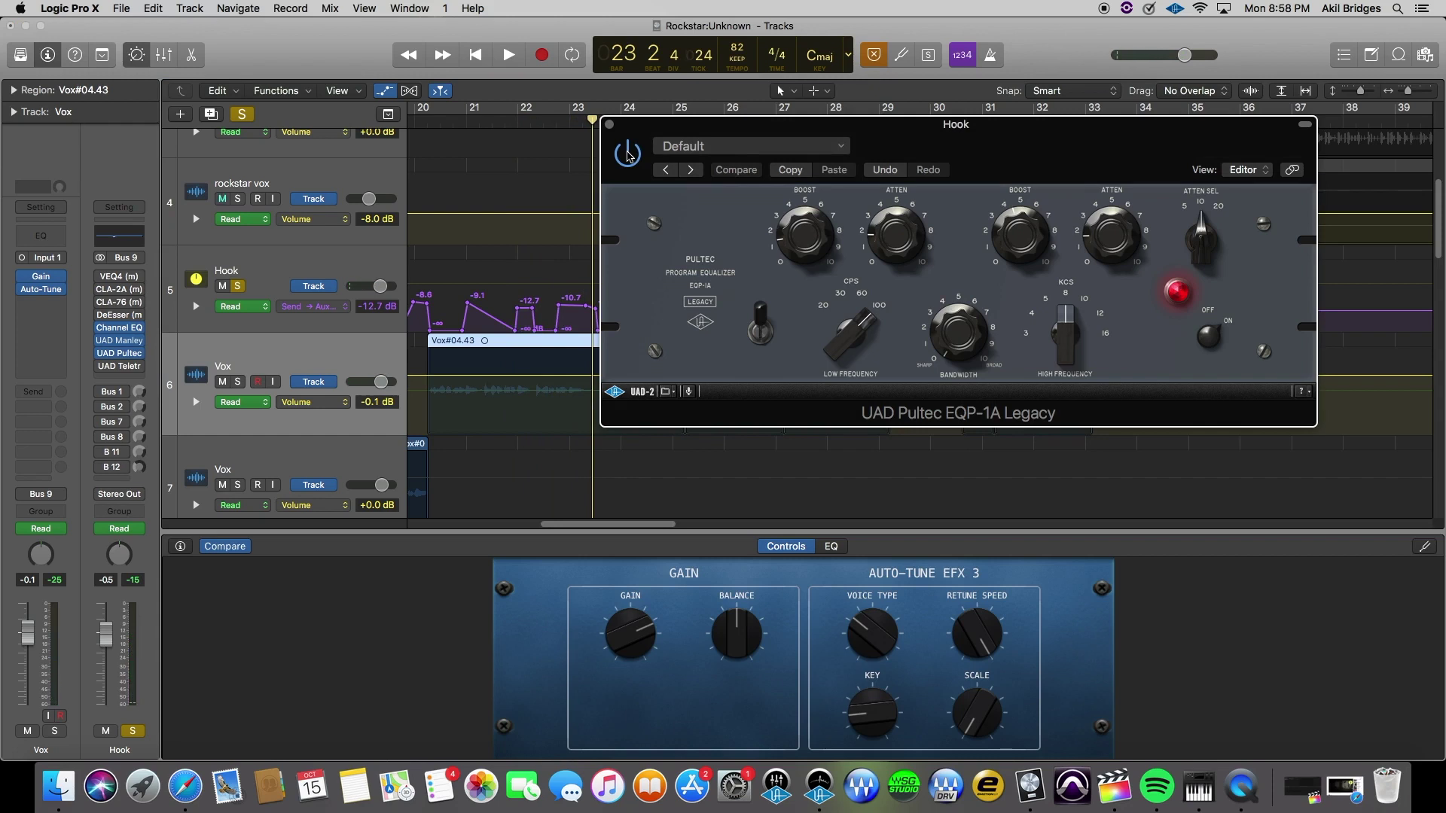
Unsolo the Hook and play the full mix from bar 20 beat 2 to bar 23, moving the Pultec clear of the automation.
left_click(239, 287)
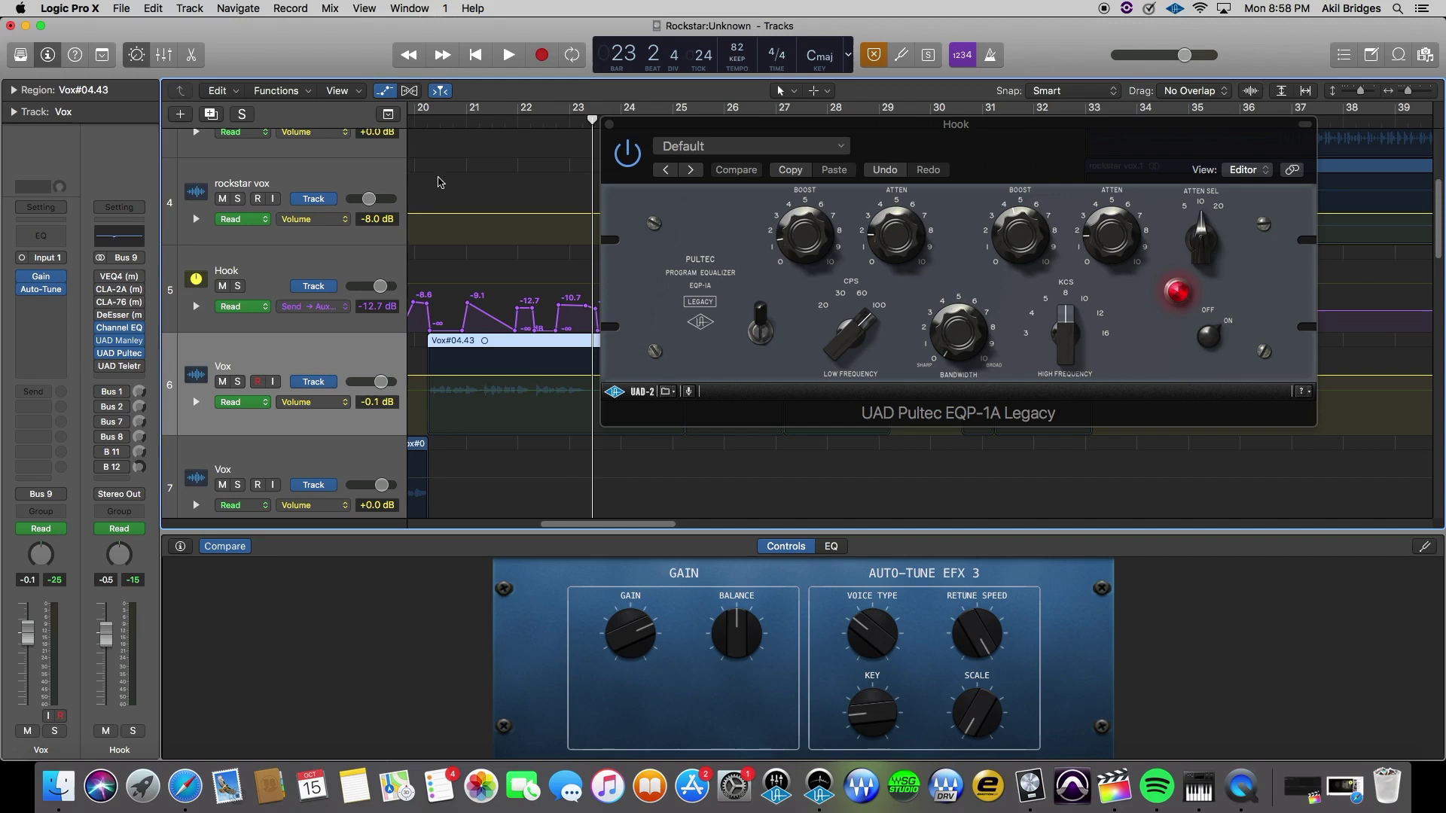
left_click(433, 122)
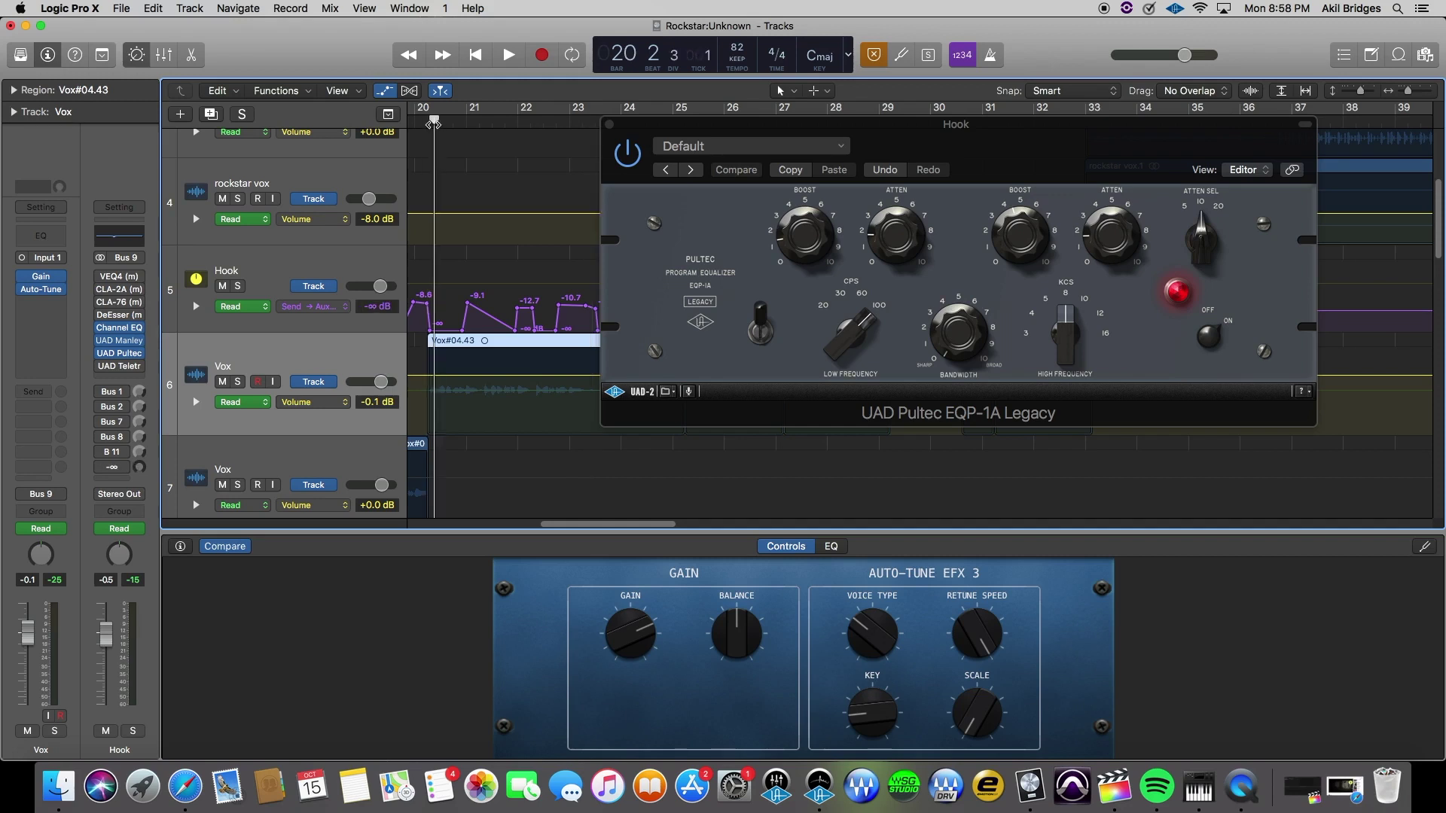
key("space")
left_click_drag(1040, 141, 1129, 80)
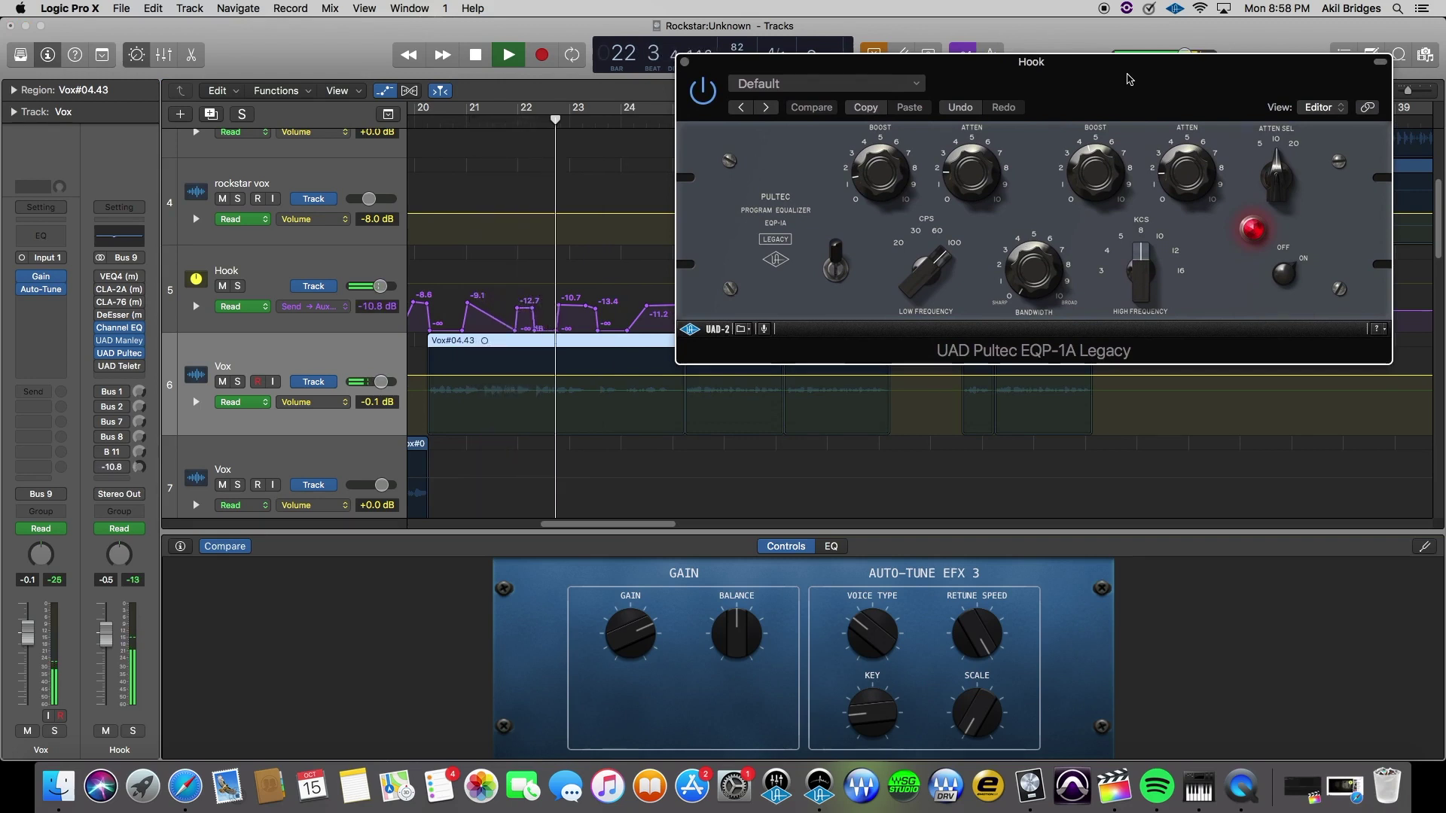
key("space")
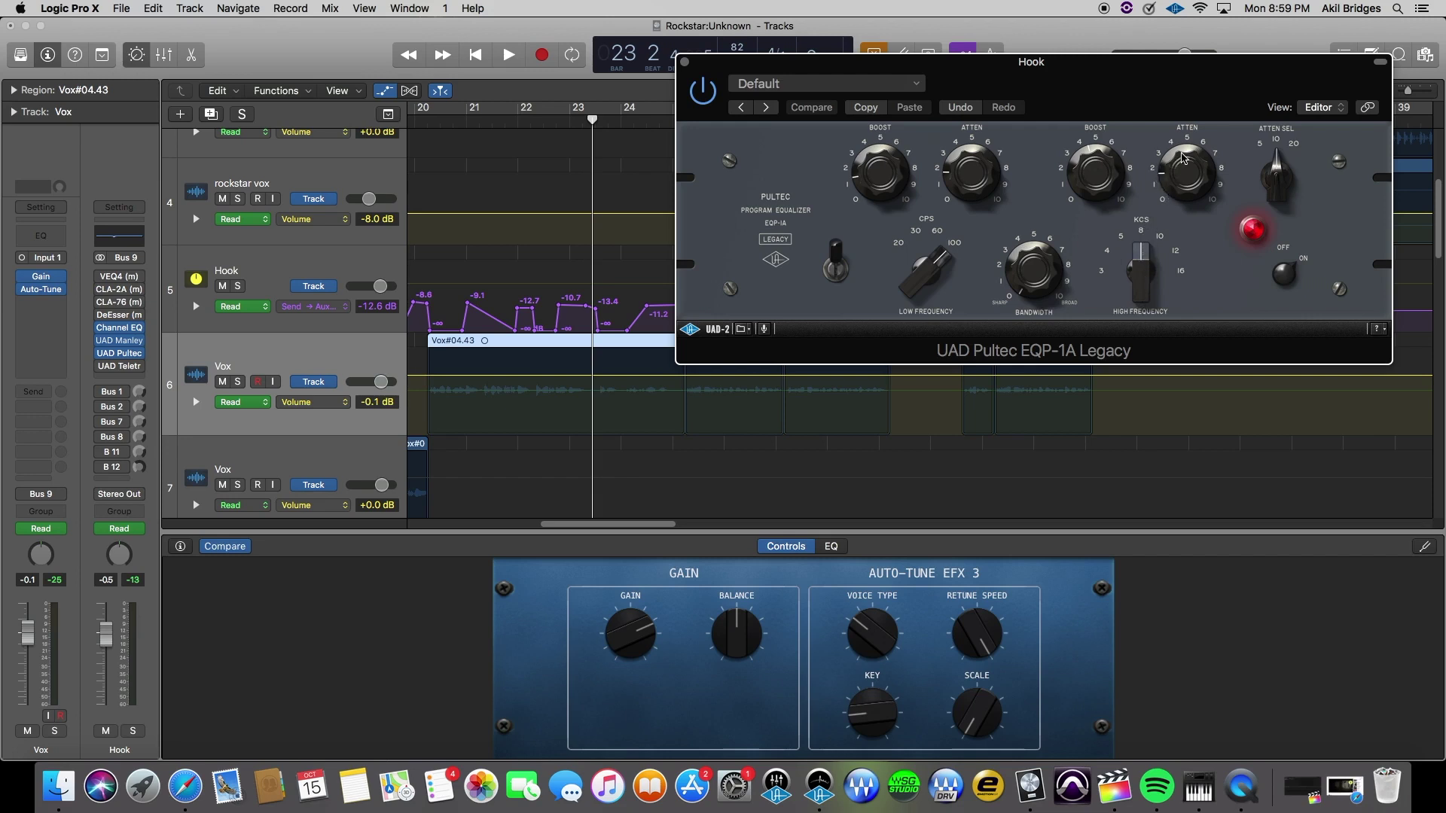
Enable and open the UAD Teletronix LA-2A Legacy on the Hook track, and place its window below the Pultec.
left_click(460, 118)
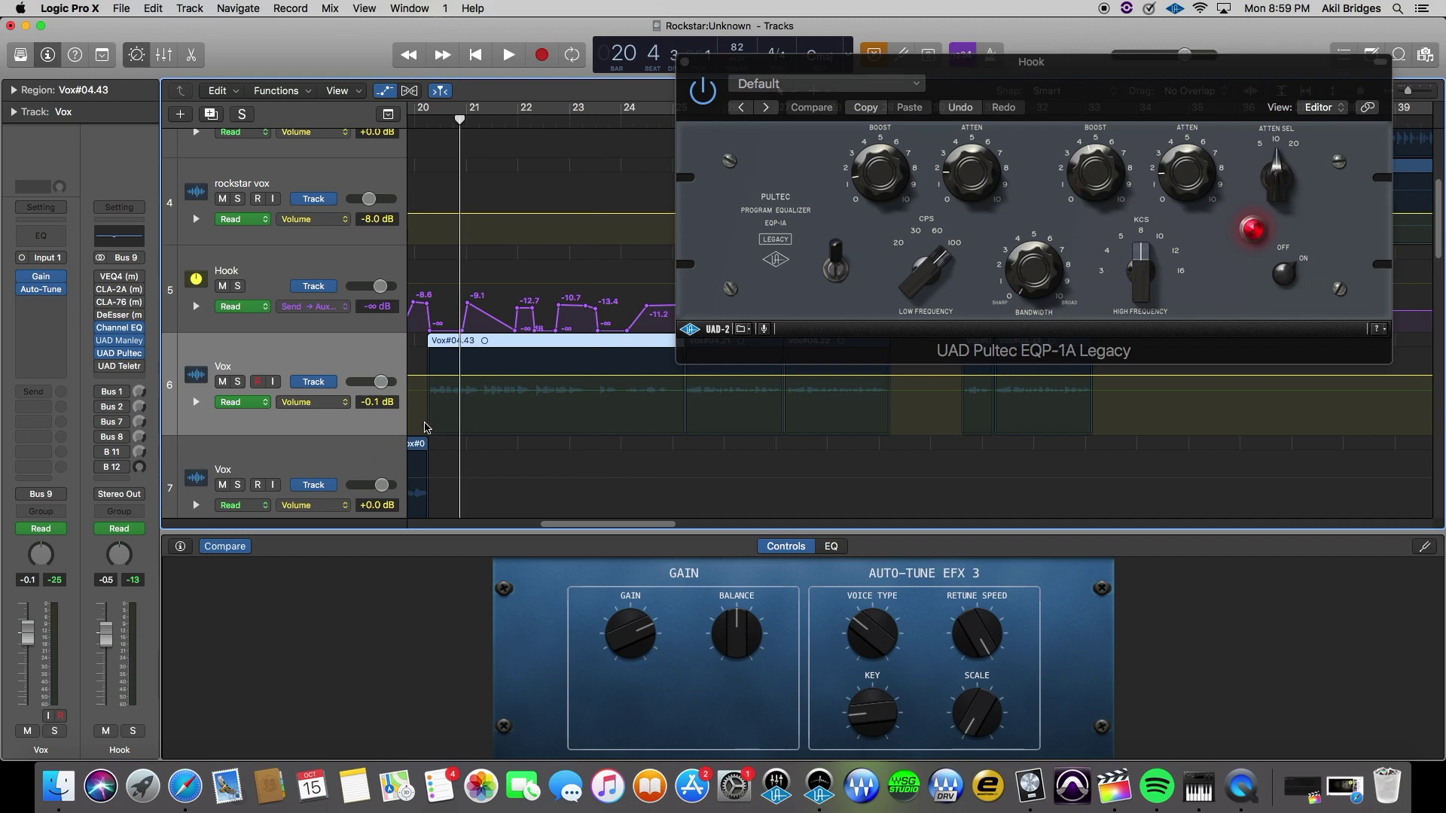
left_click(264, 282)
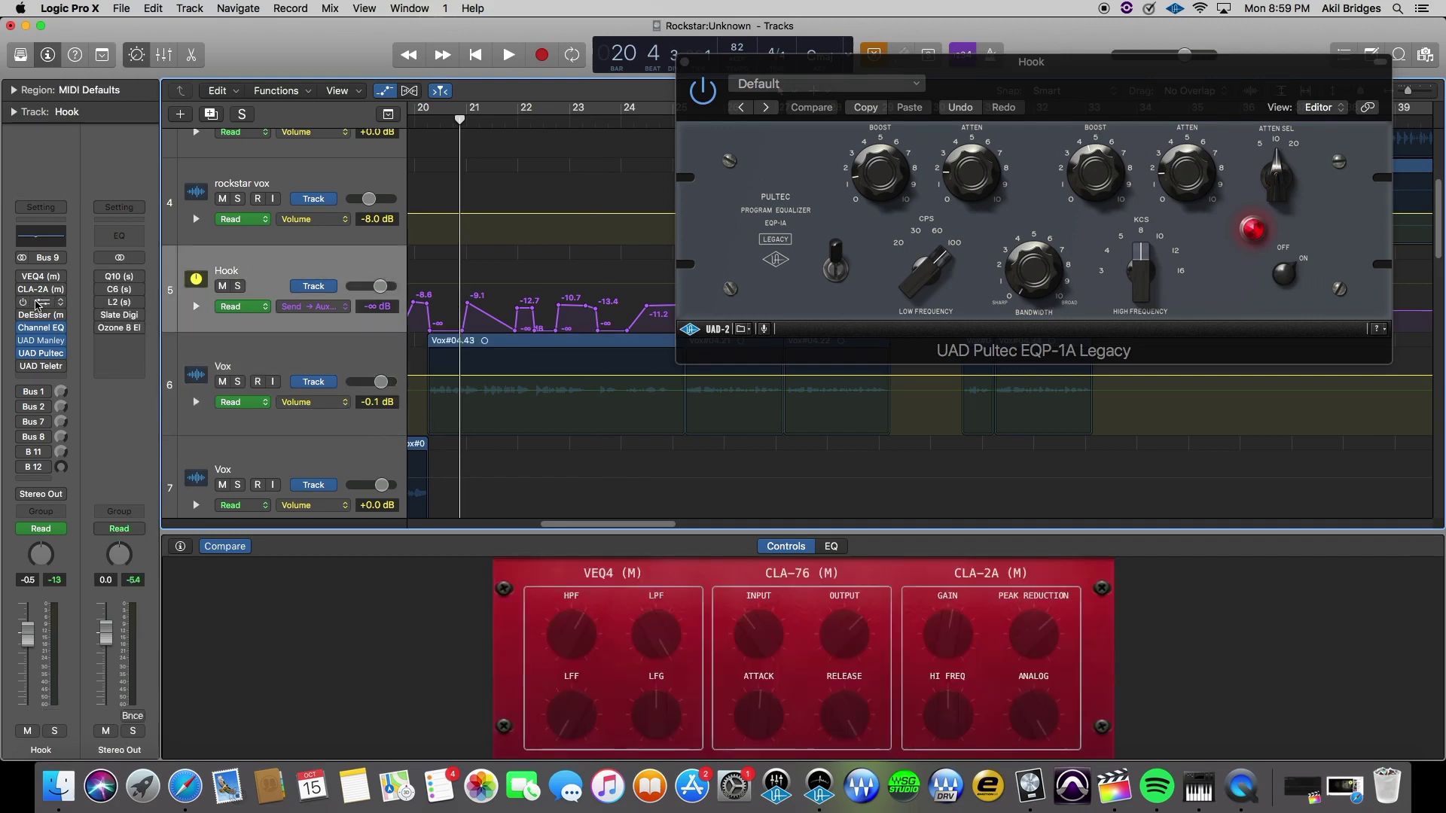
left_click(25, 367)
left_click(42, 367)
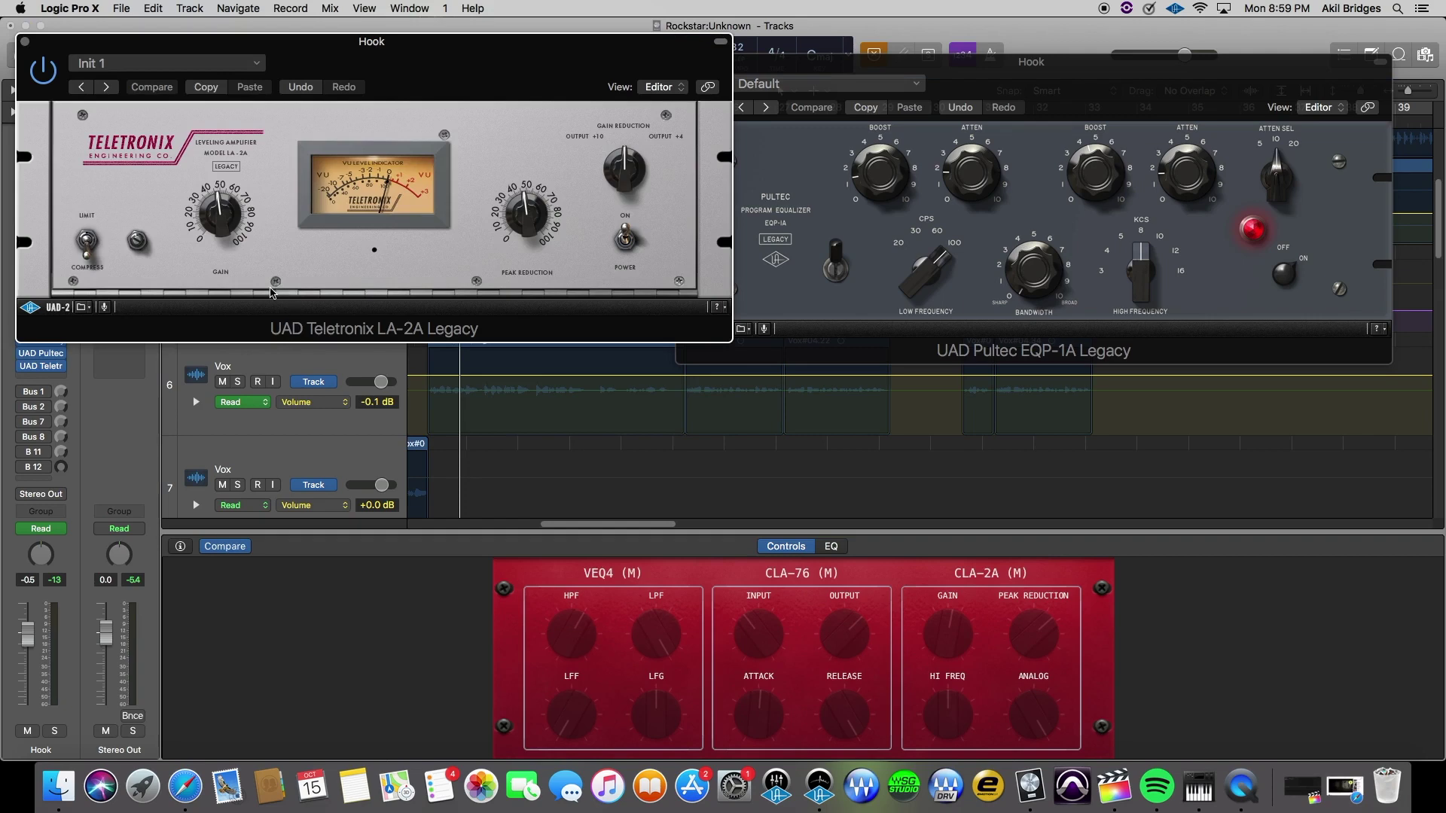
left_click_drag(550, 94, 1067, 348)
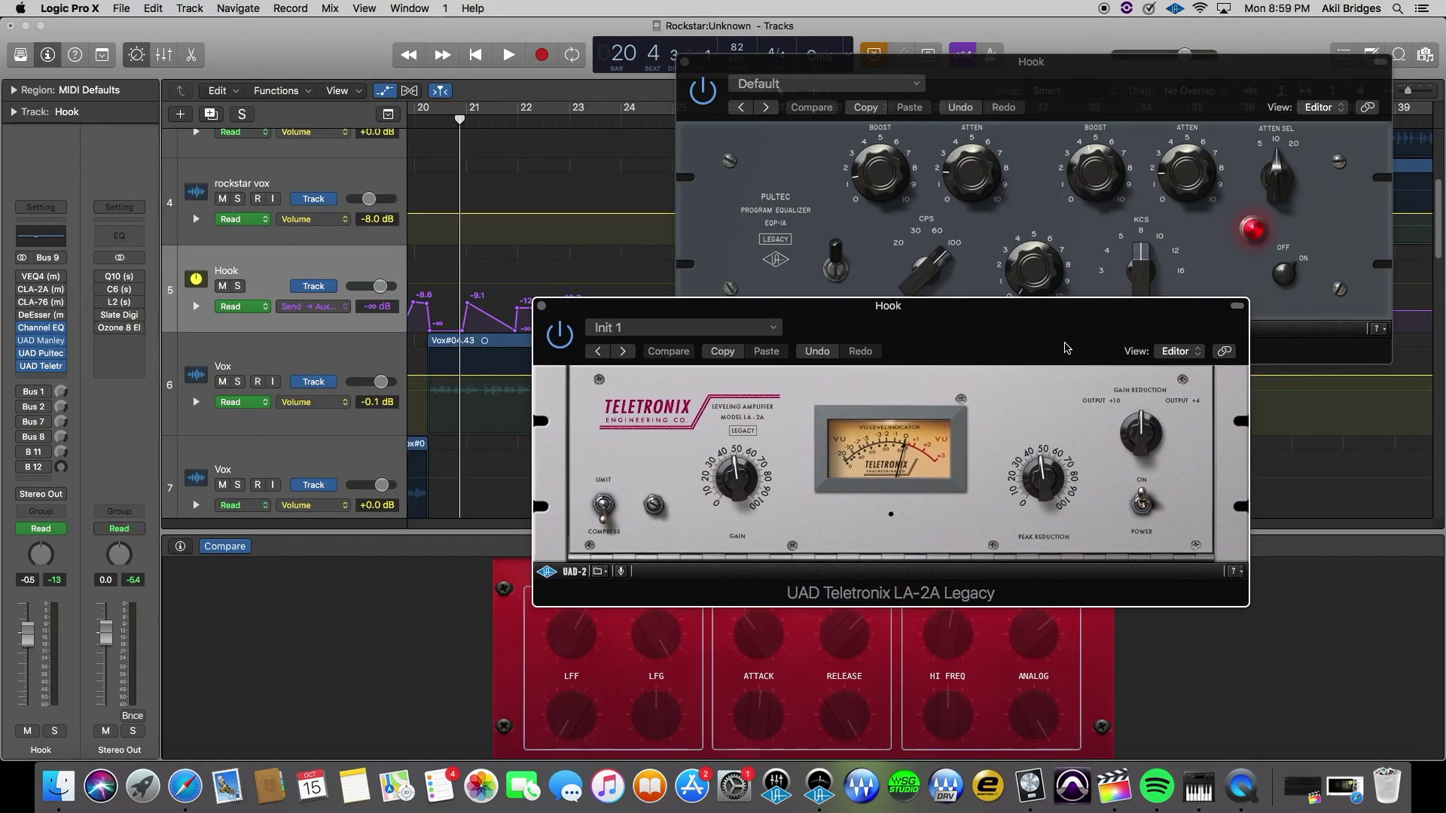
Play the full mix from bar 20 beat 3 into bar 25 with the LA-2A active, repositioning its window to watch the meter, and stop.
left_click(439, 121)
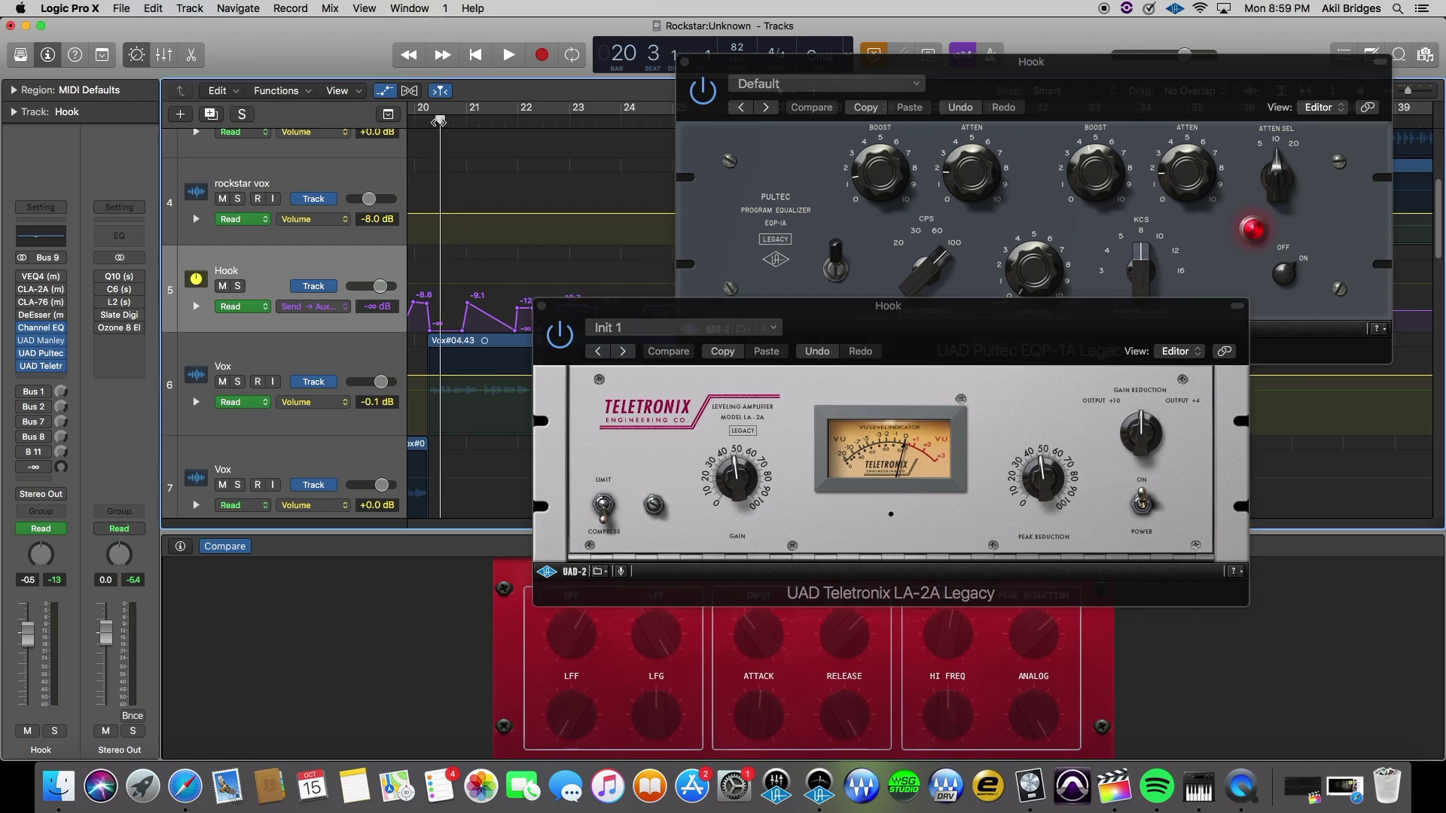
key("space")
left_click_drag(904, 305, 922, 158)
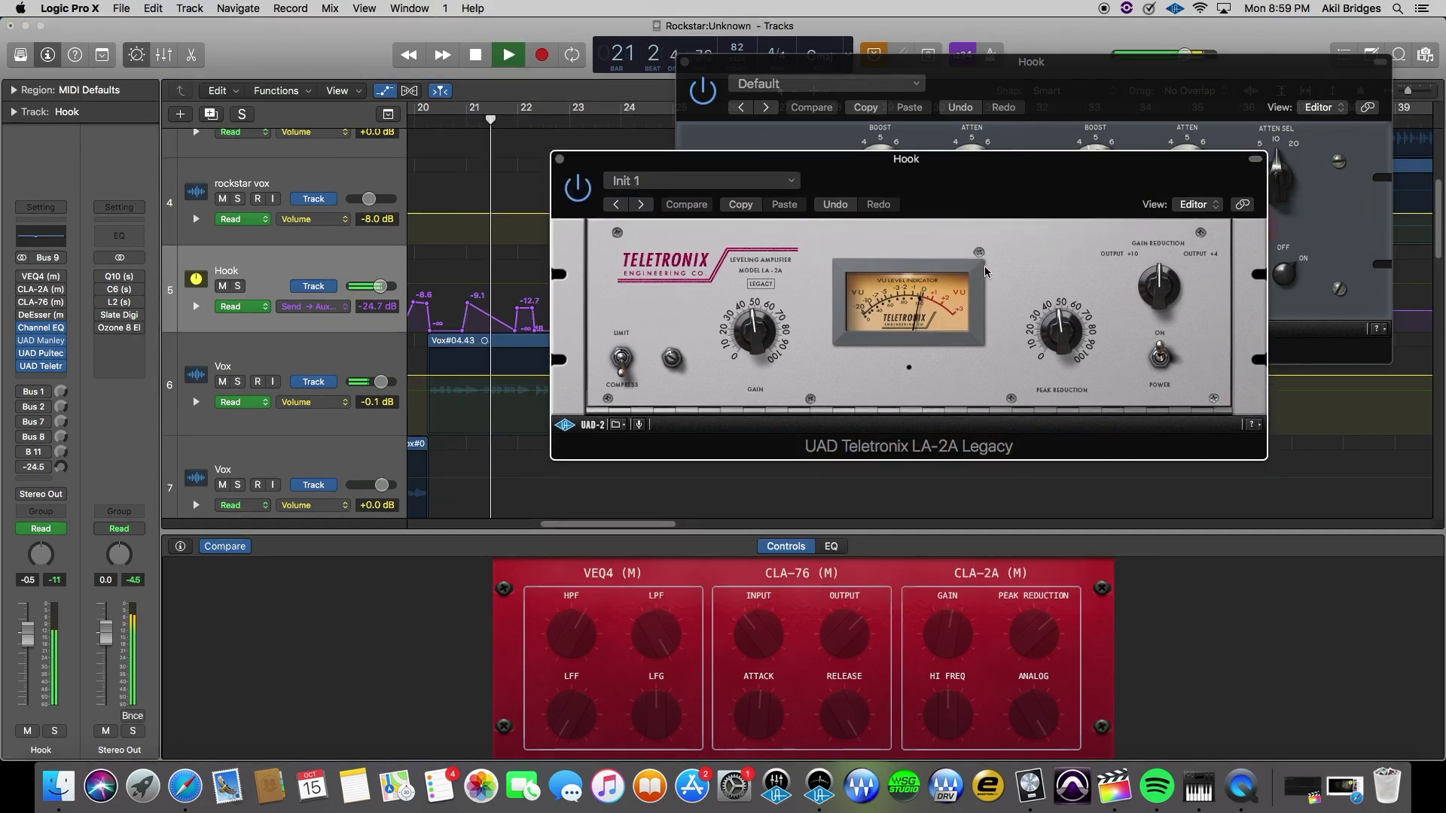
left_click_drag(805, 302, 751, 468)
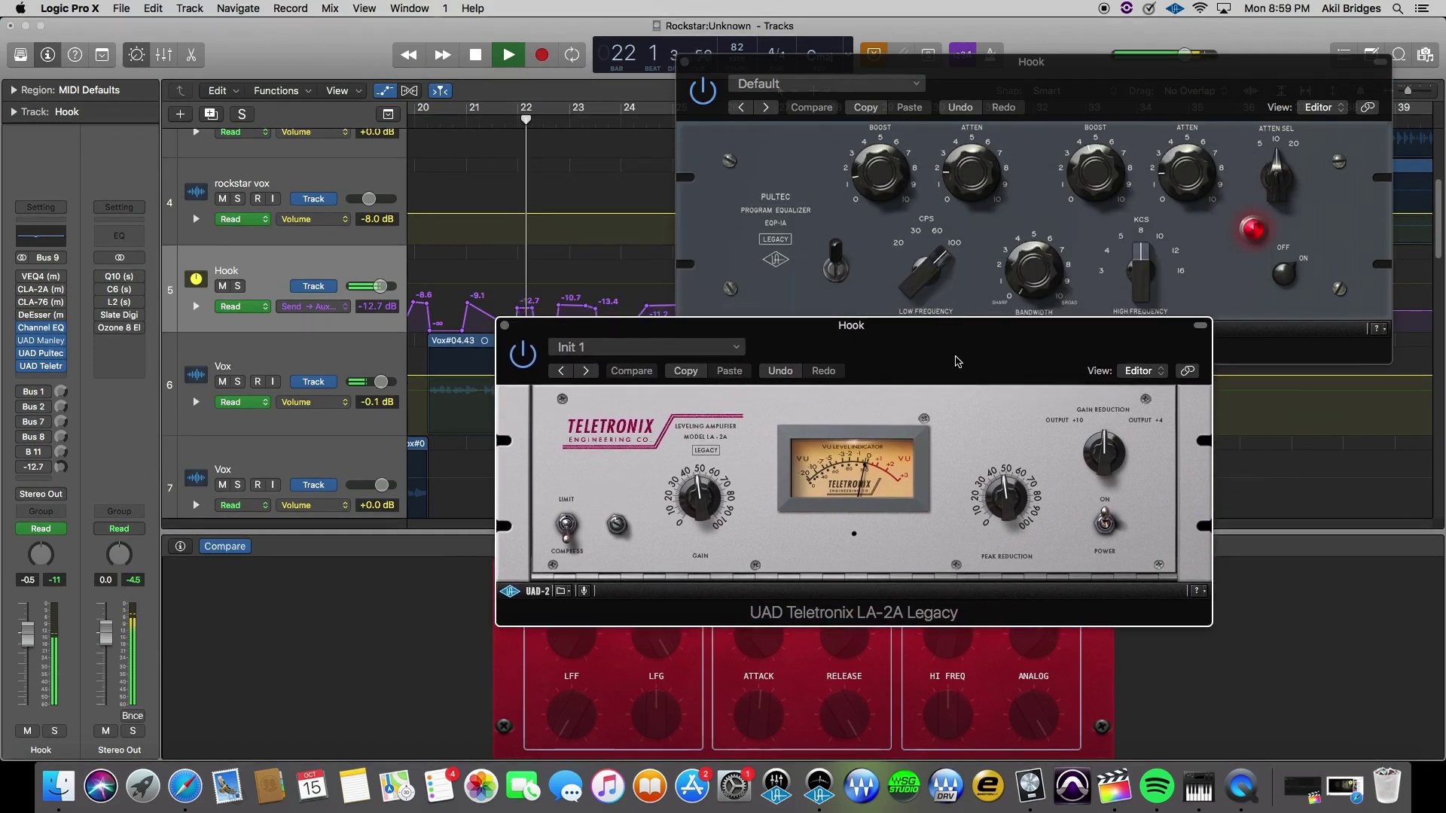
left_click_drag(972, 375, 943, 236)
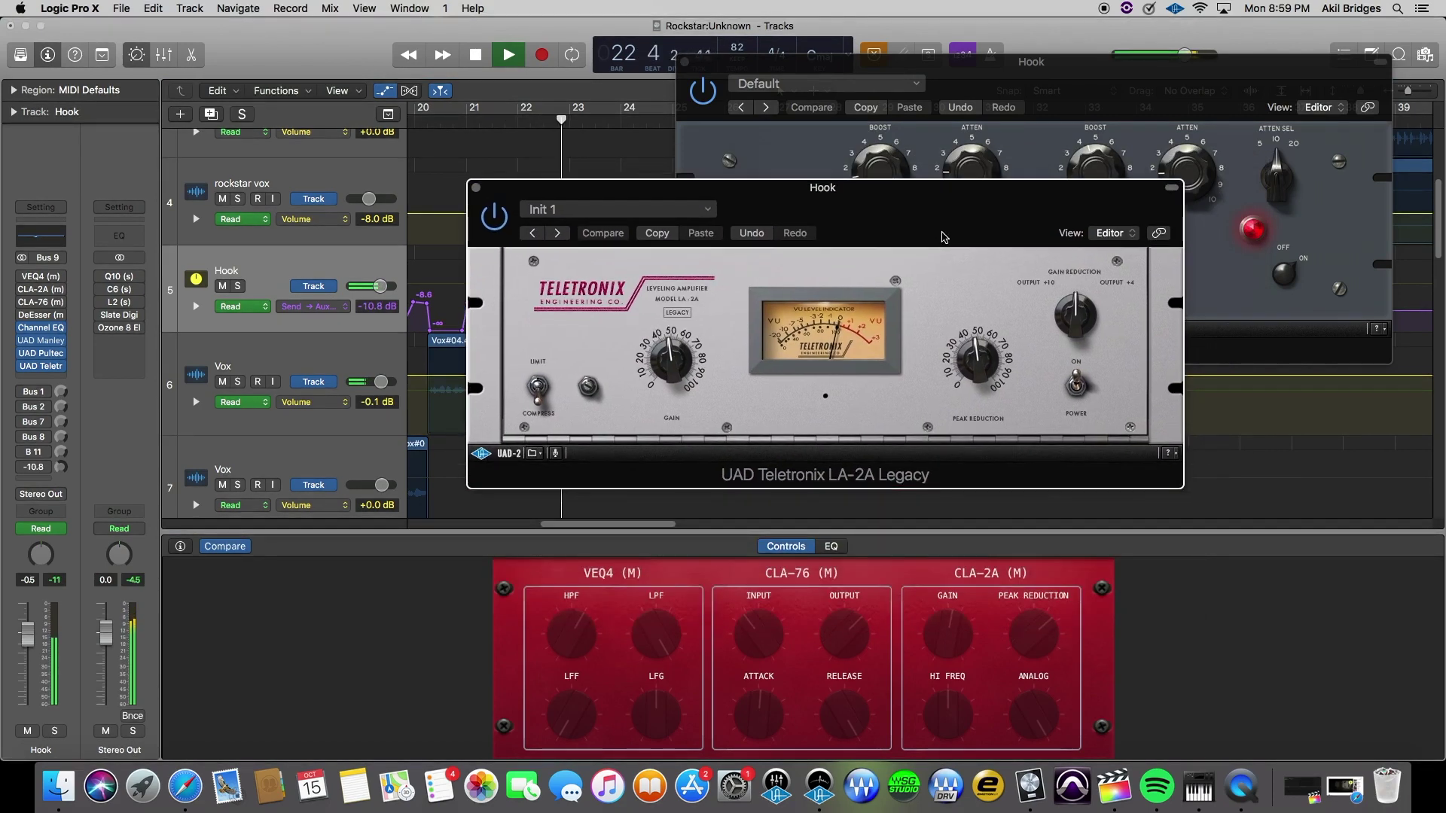
left_click_drag(857, 223, 1041, 376)
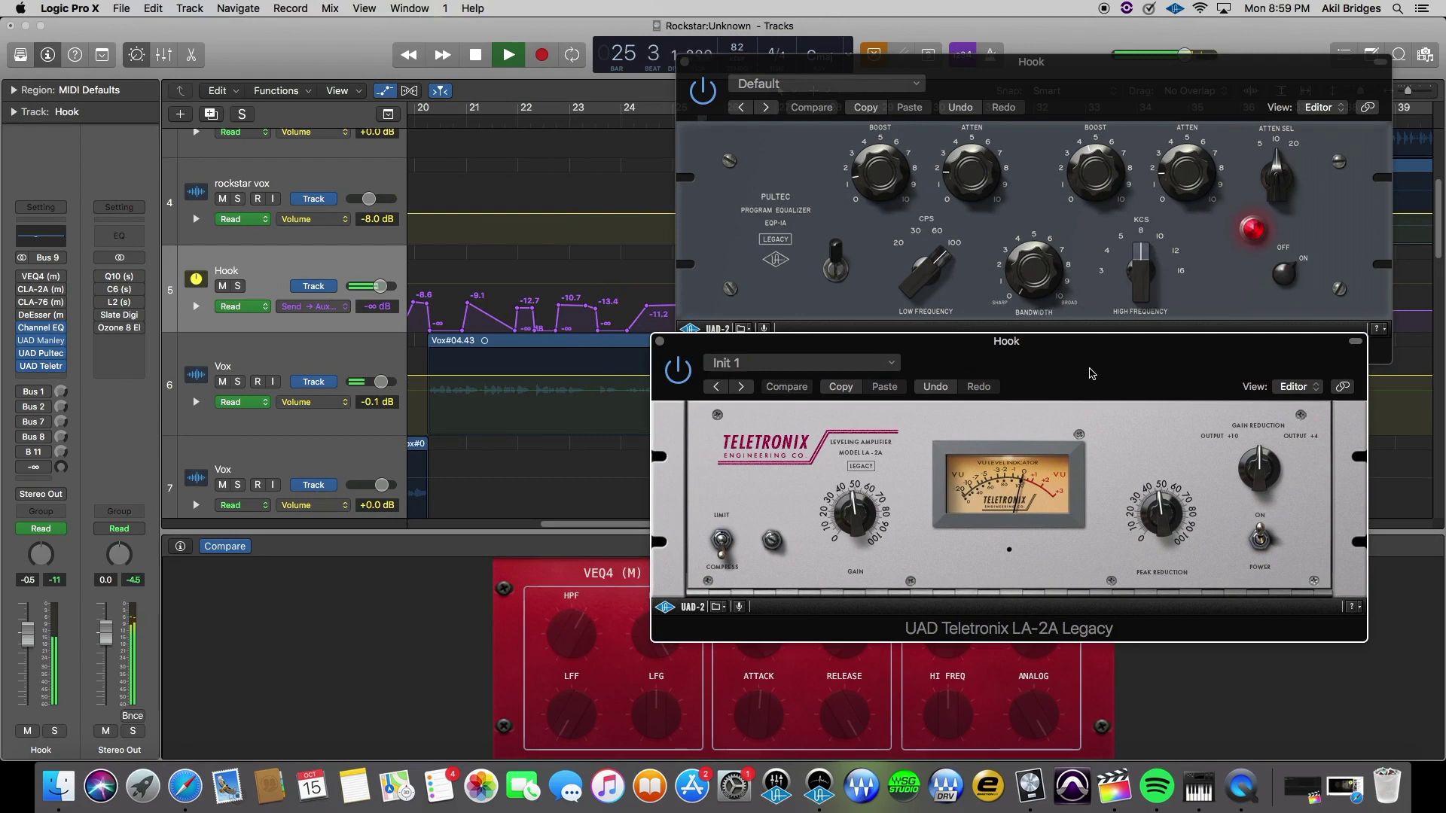
key("space")
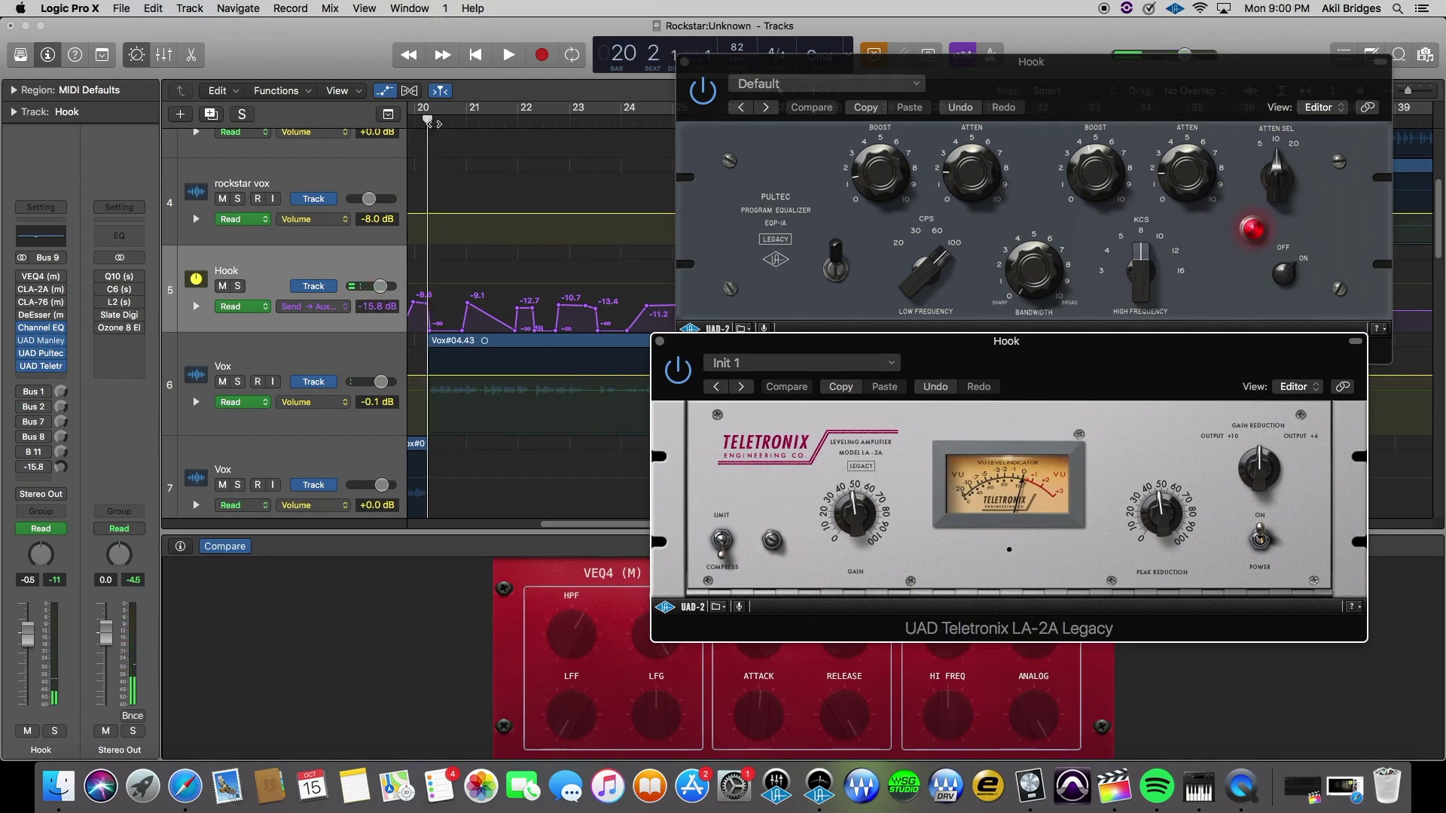
Enable the Hook's Bus 1 send to the parallel compression aux and close the LA-2A and Pultec windows.
left_click(437, 125)
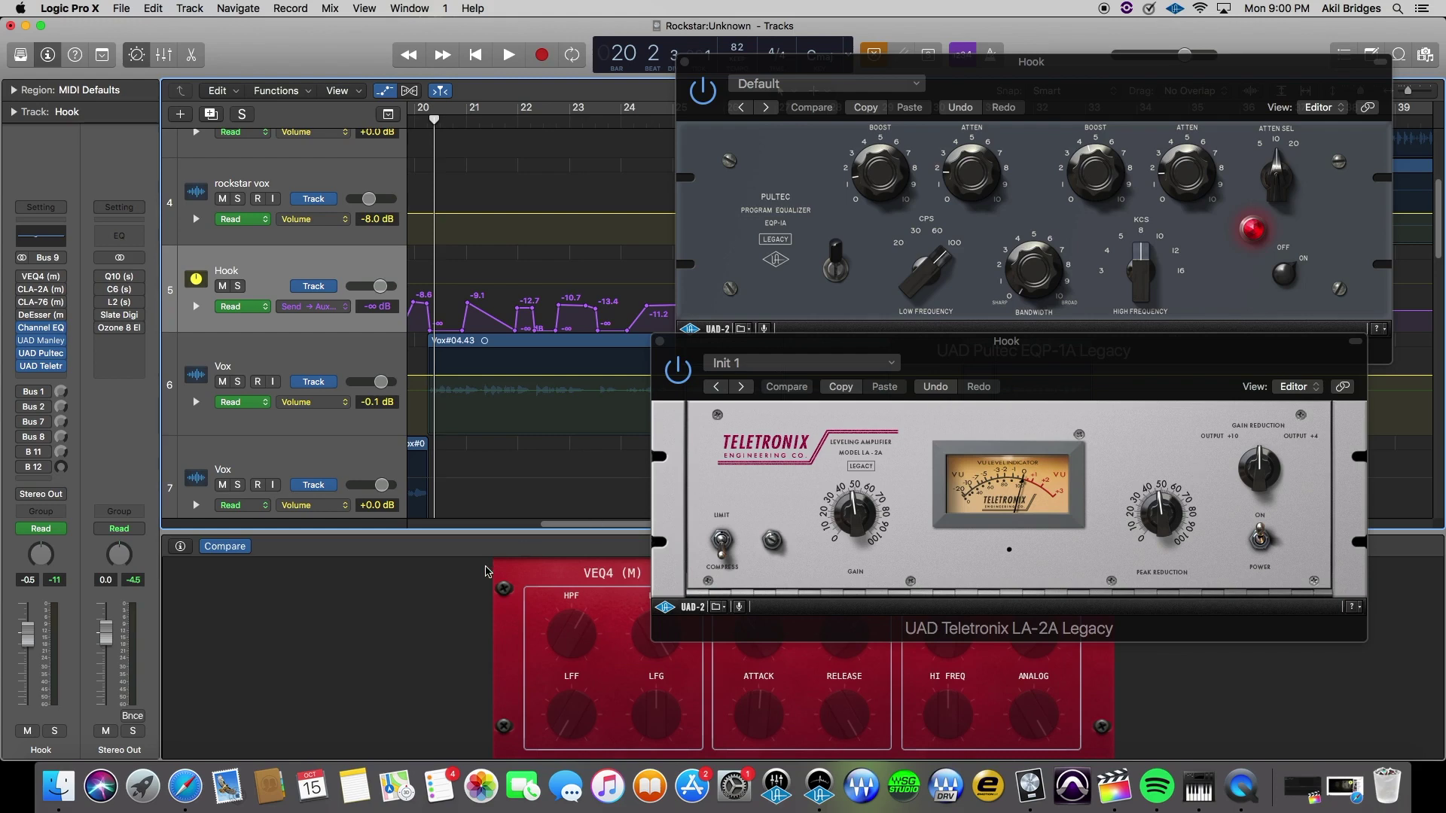
left_click(27, 394)
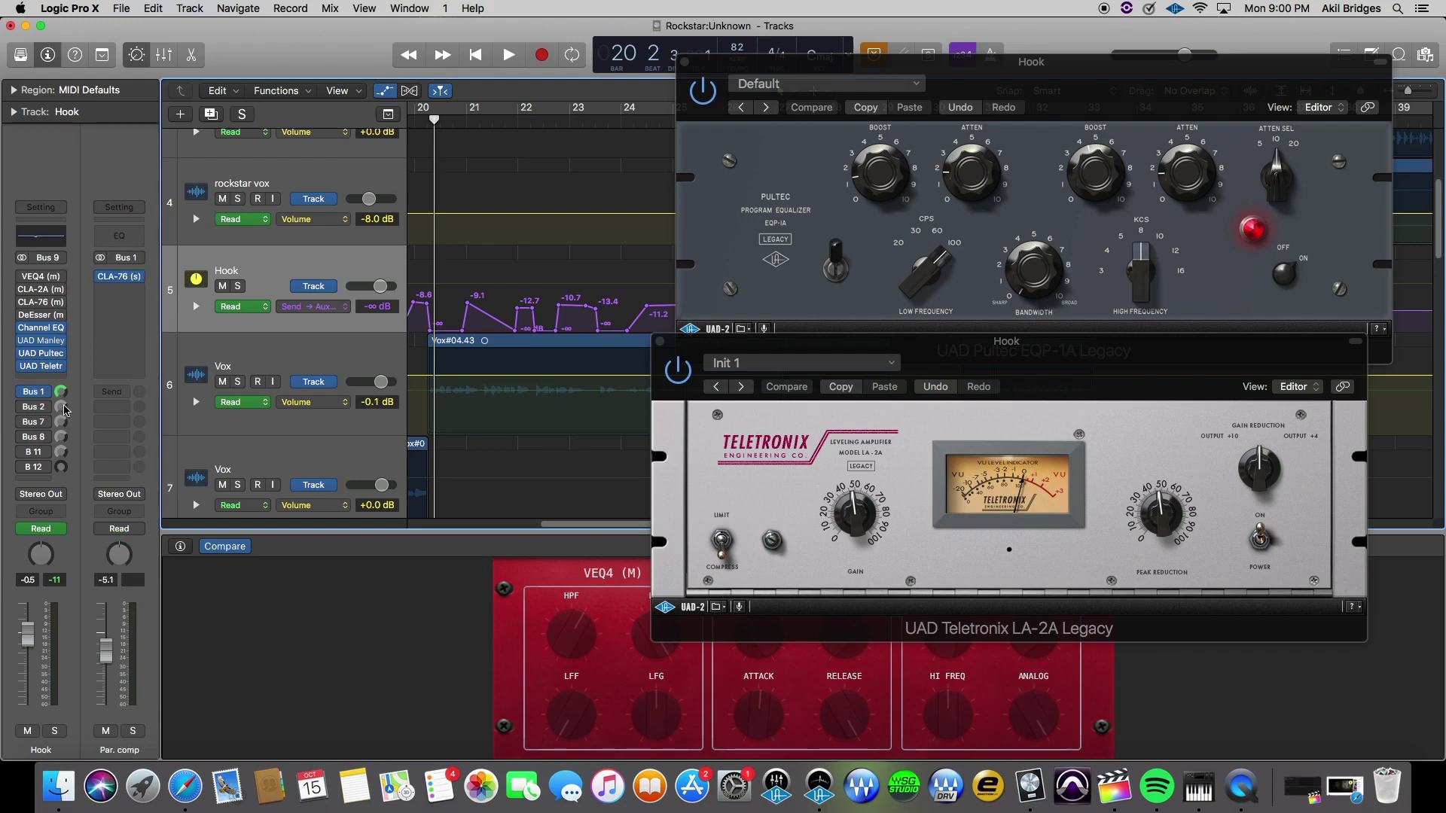
left_click(660, 341)
left_click(684, 64)
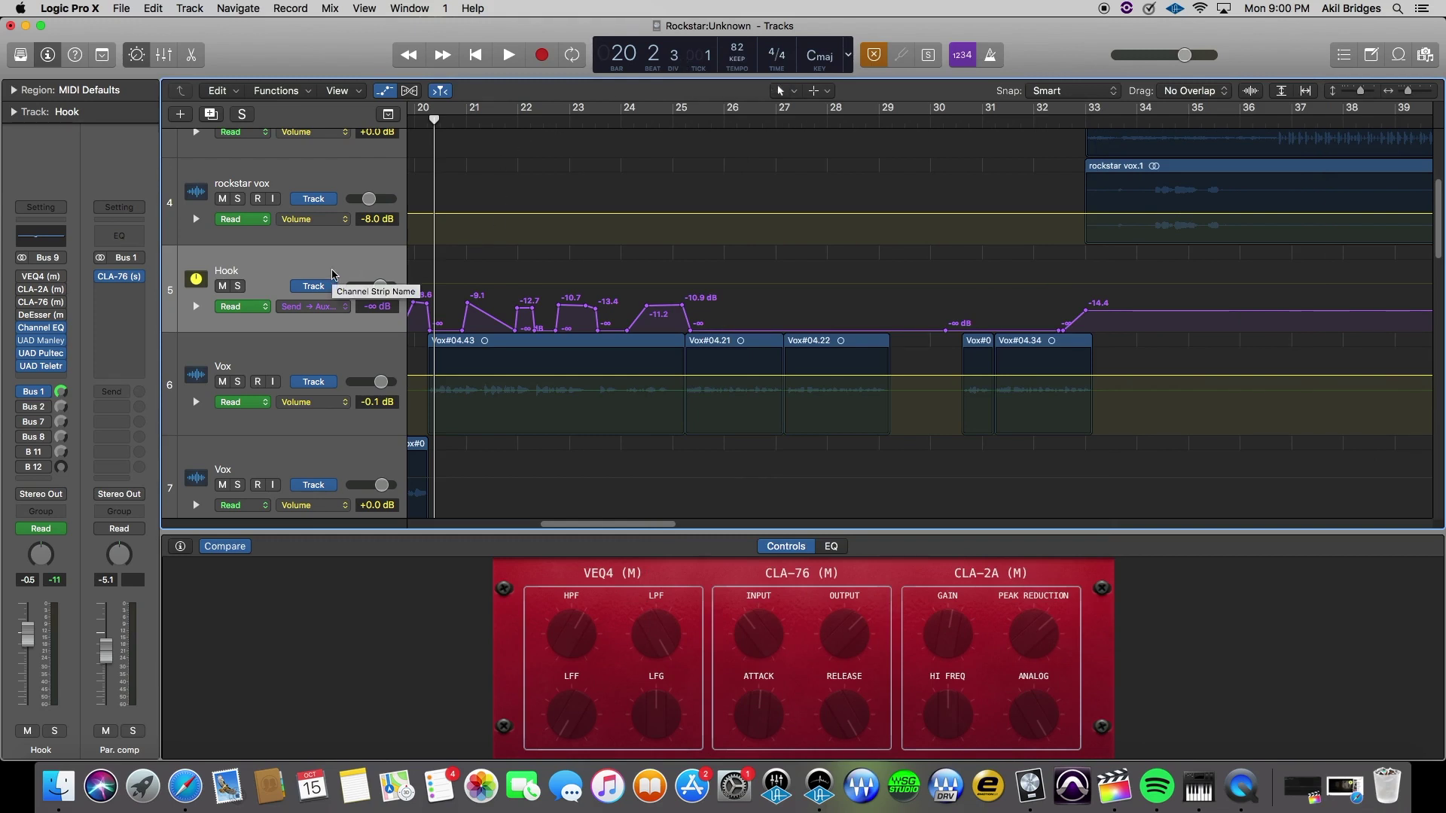
Play the mix from bar 20 beat 2 to bar 25 with the parallel compression send active, and stop.
left_click(427, 123)
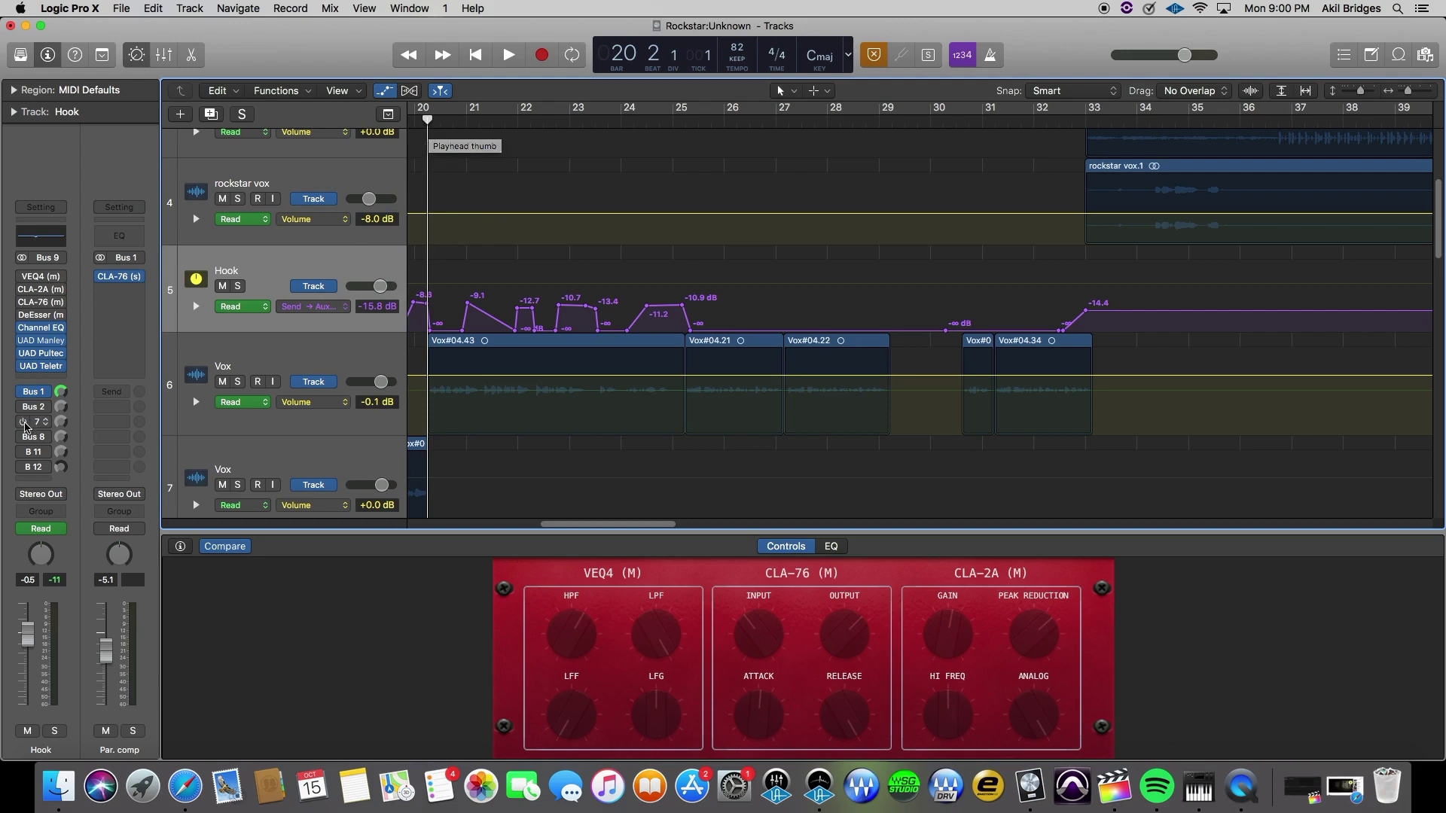
key("space")
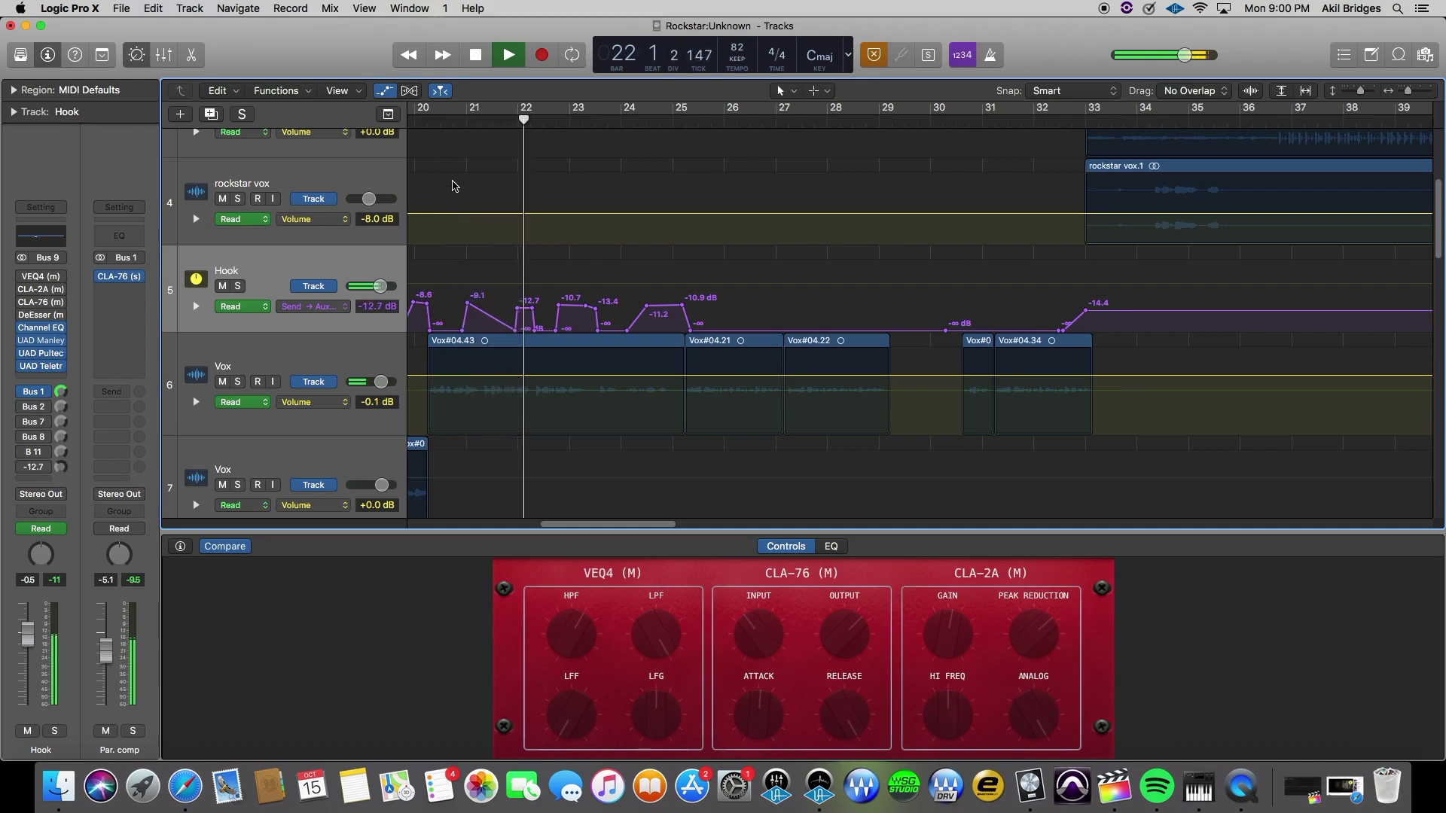
left_click_drag(610, 522, 522, 515)
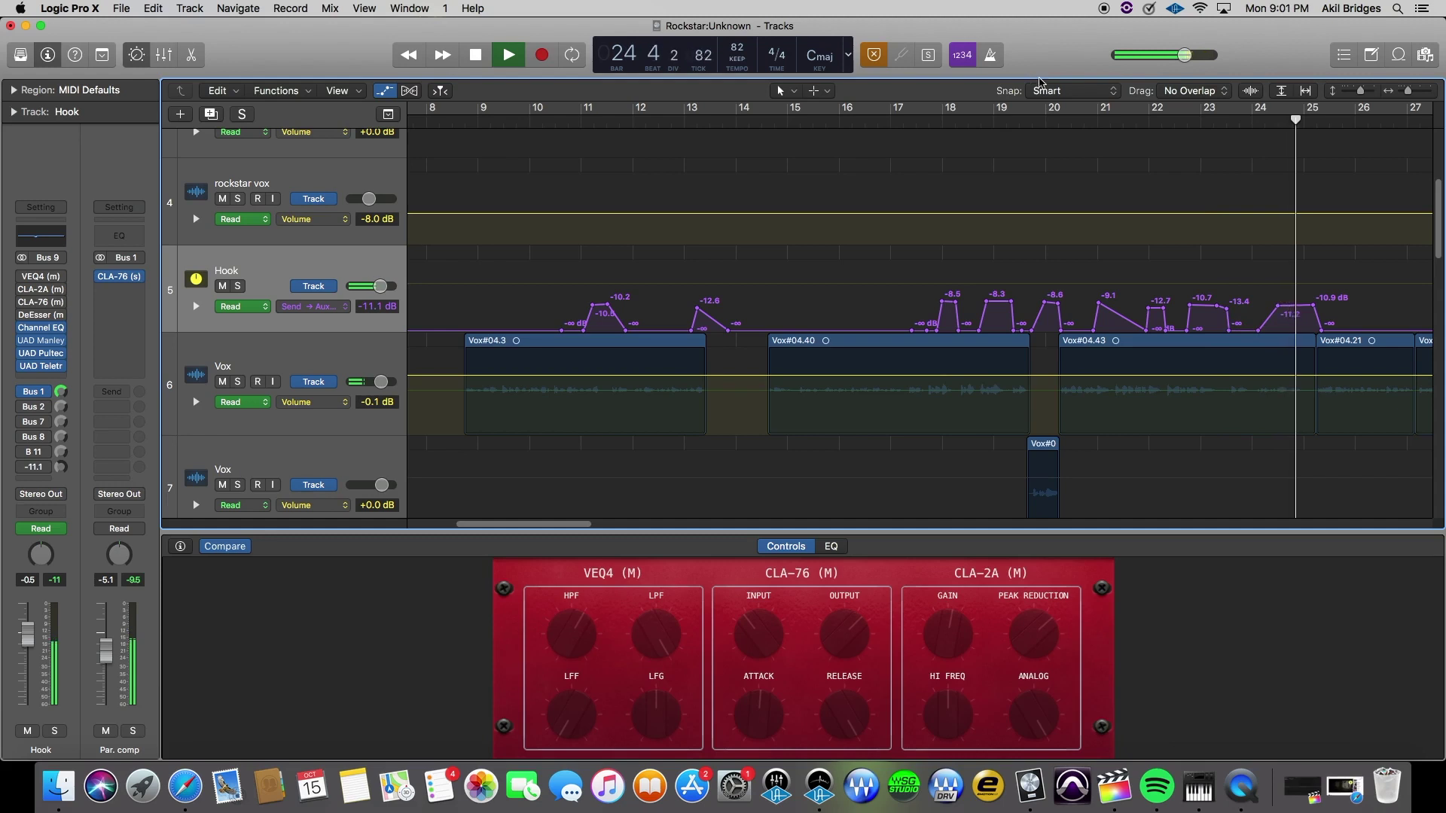
key("space")
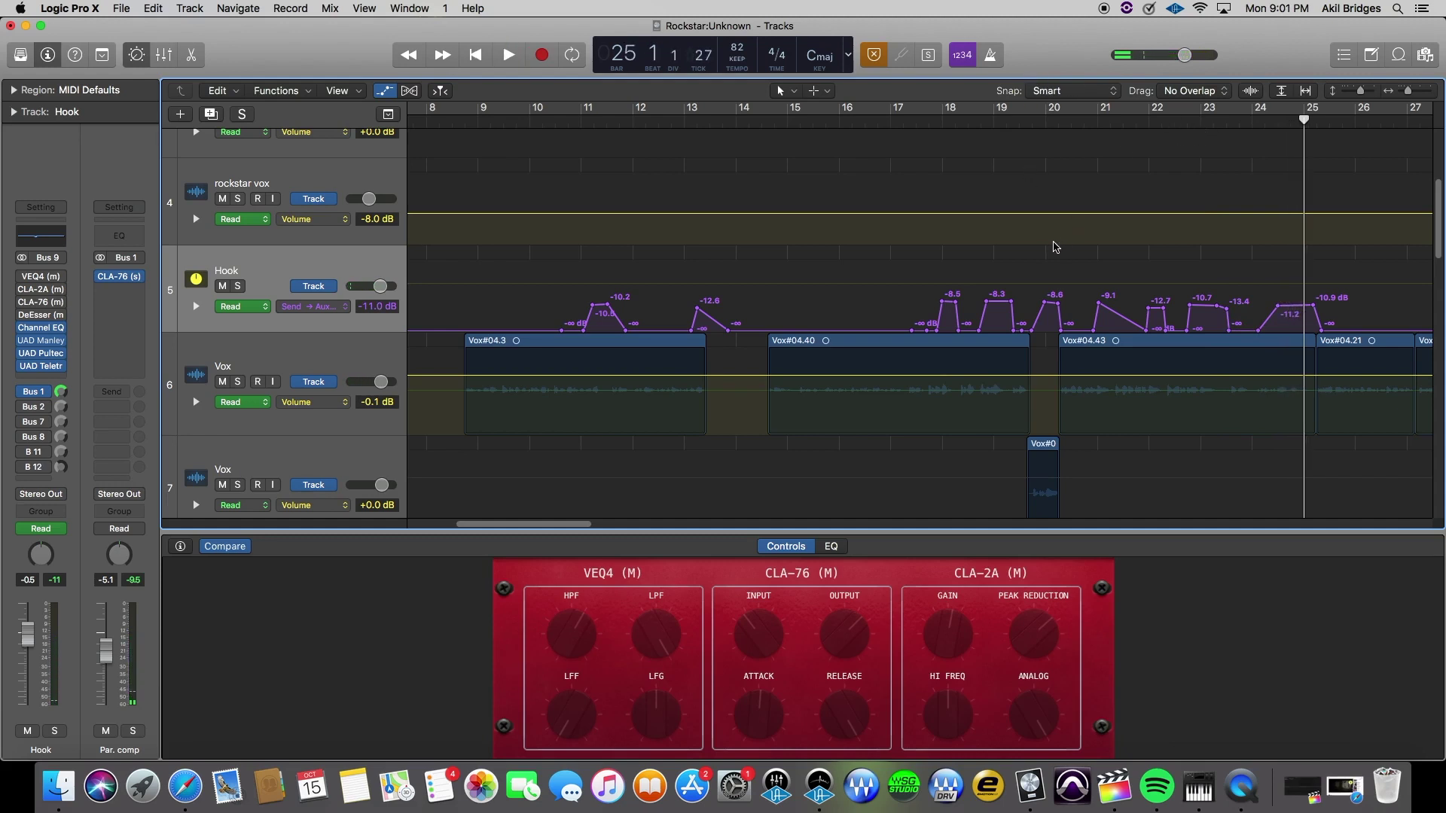
Place the playhead at bar 17 and enable the Hook's Bus 2 send to the Doubler aux.
left_click(912, 124)
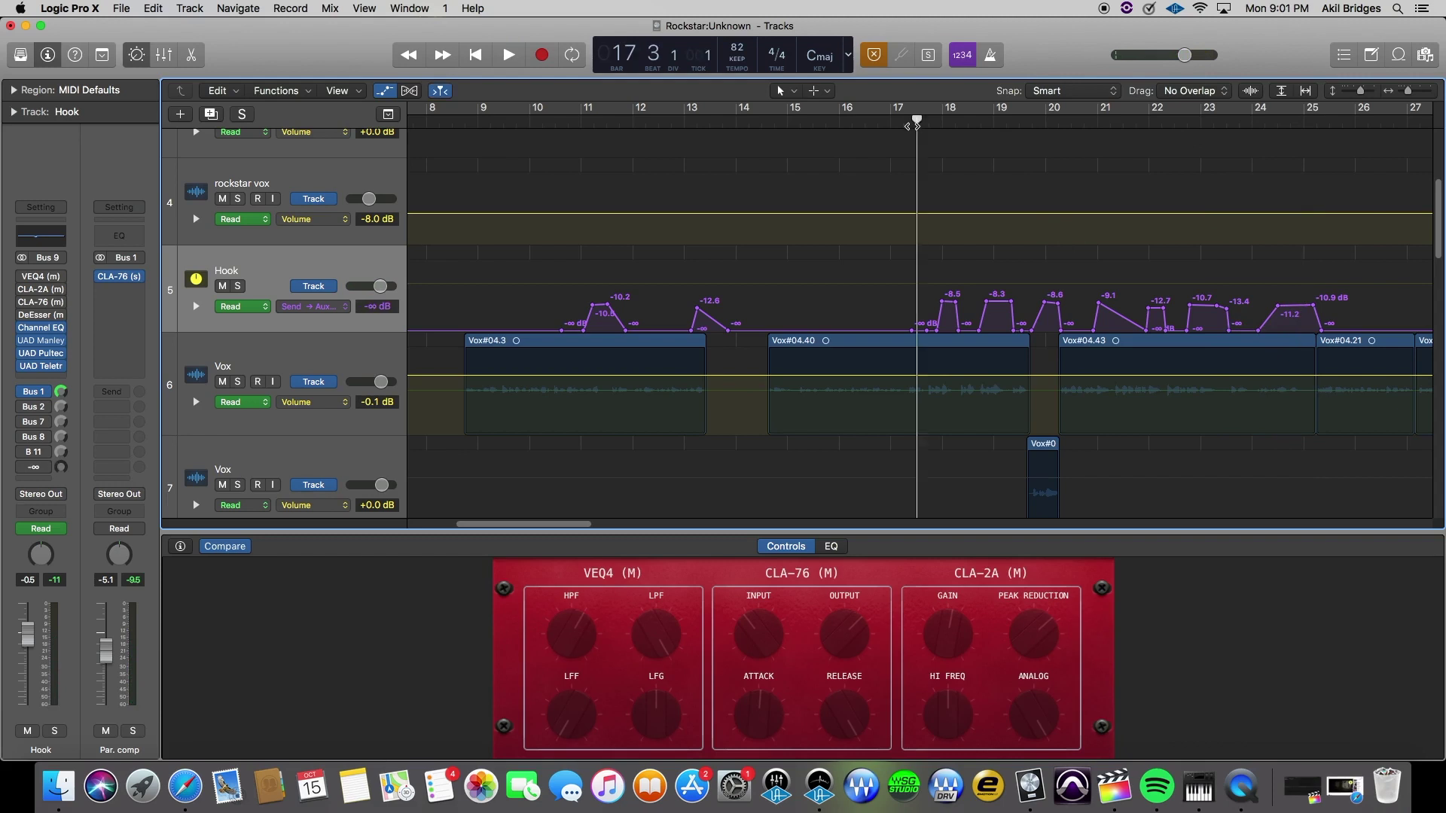
left_click(896, 124)
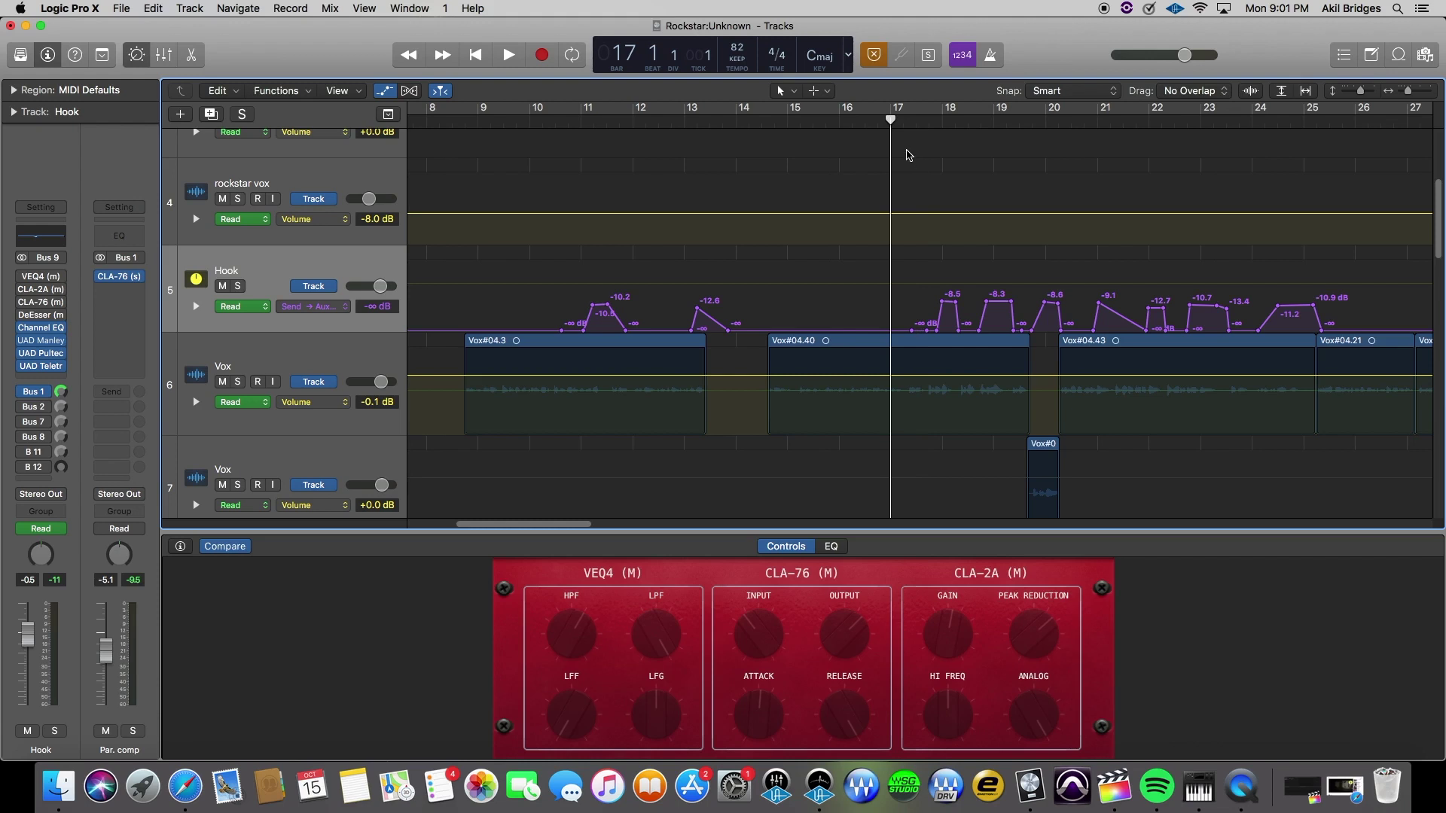
left_click(36, 409)
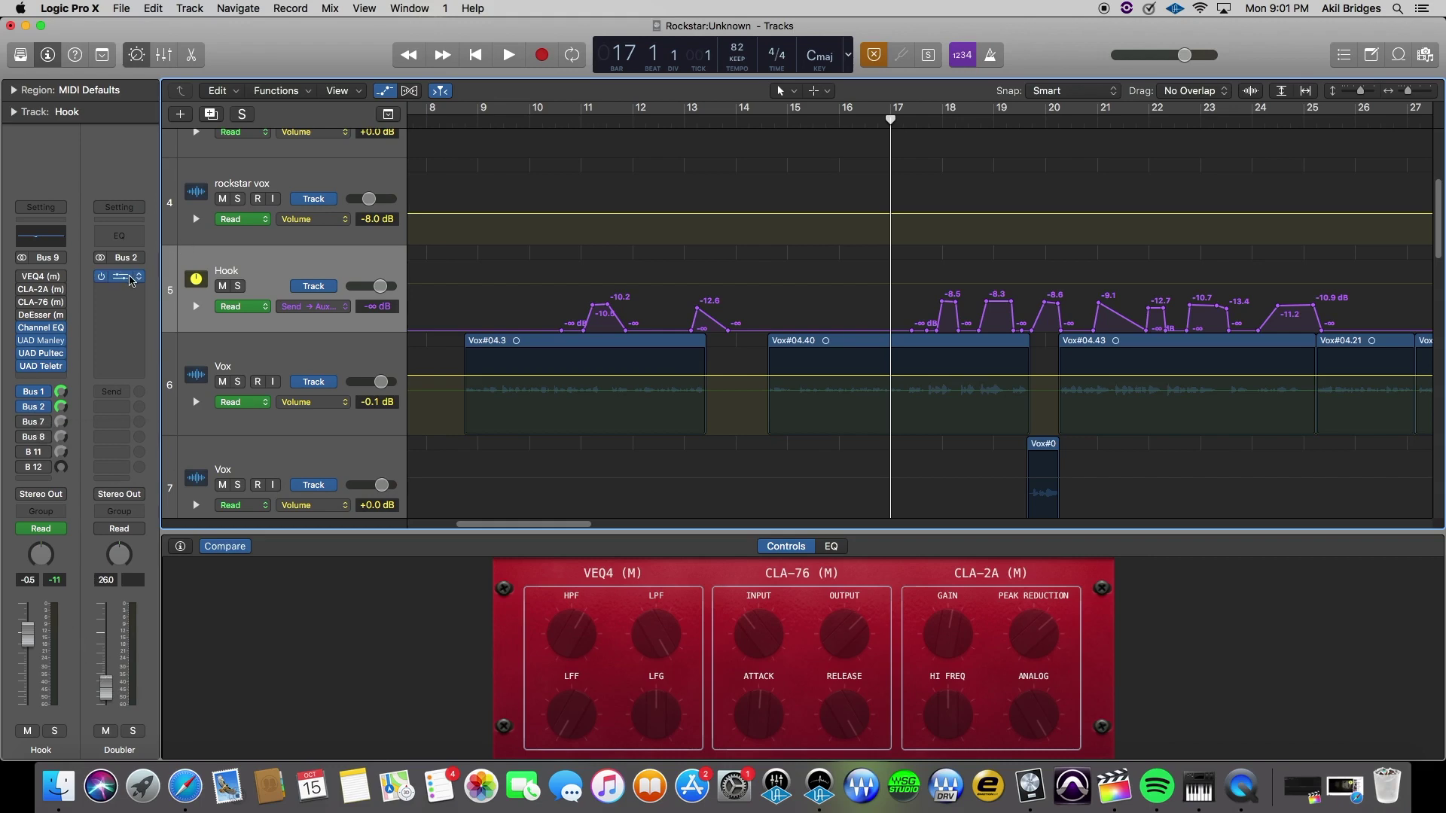
Open Doubler2 on the Doubler aux to examine its voice settings, close it, and move the playhead to bar 15.
left_click(130, 278)
left_click_drag(354, 41, 605, 182)
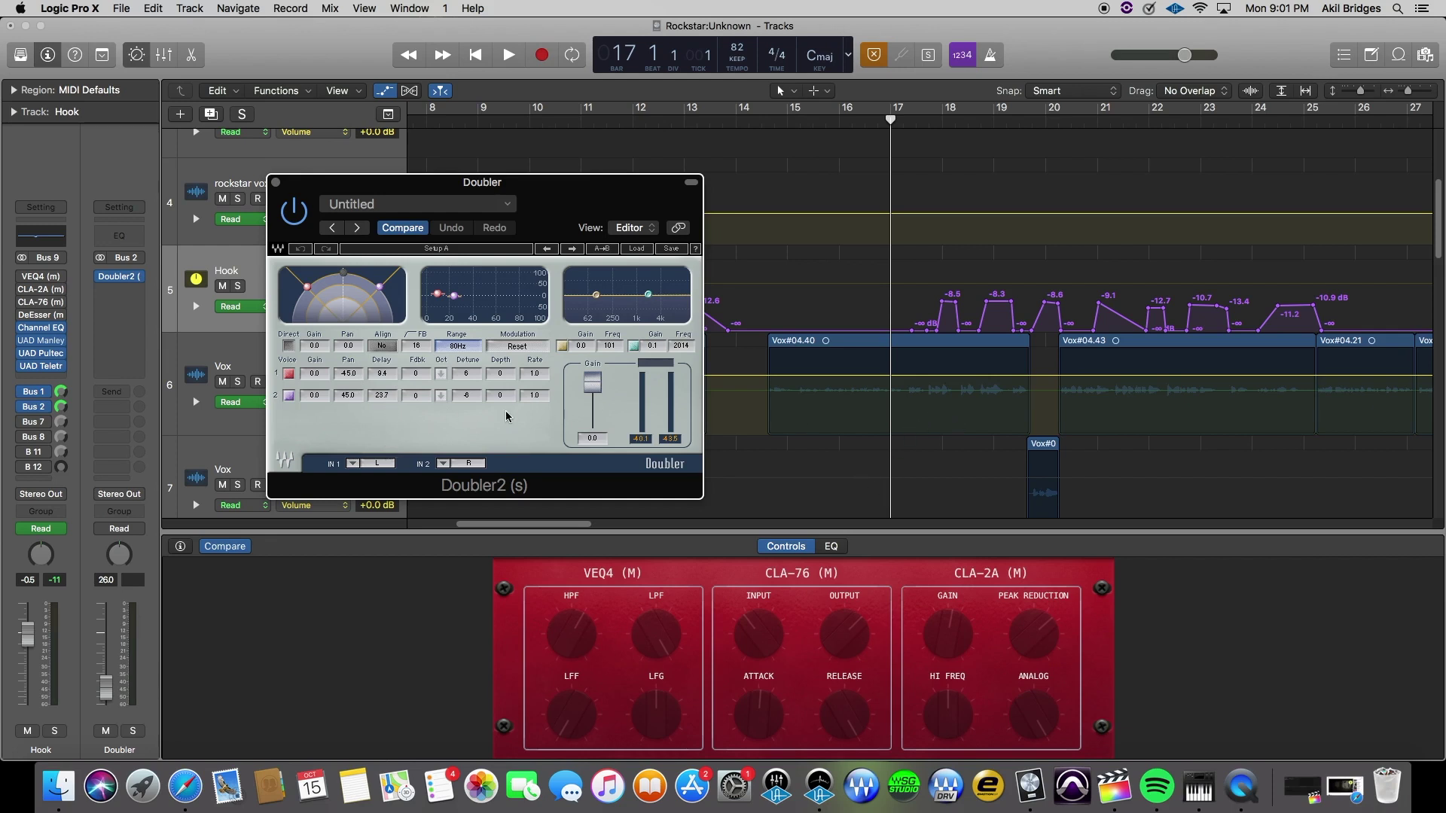
left_click_drag(591, 213, 693, 173)
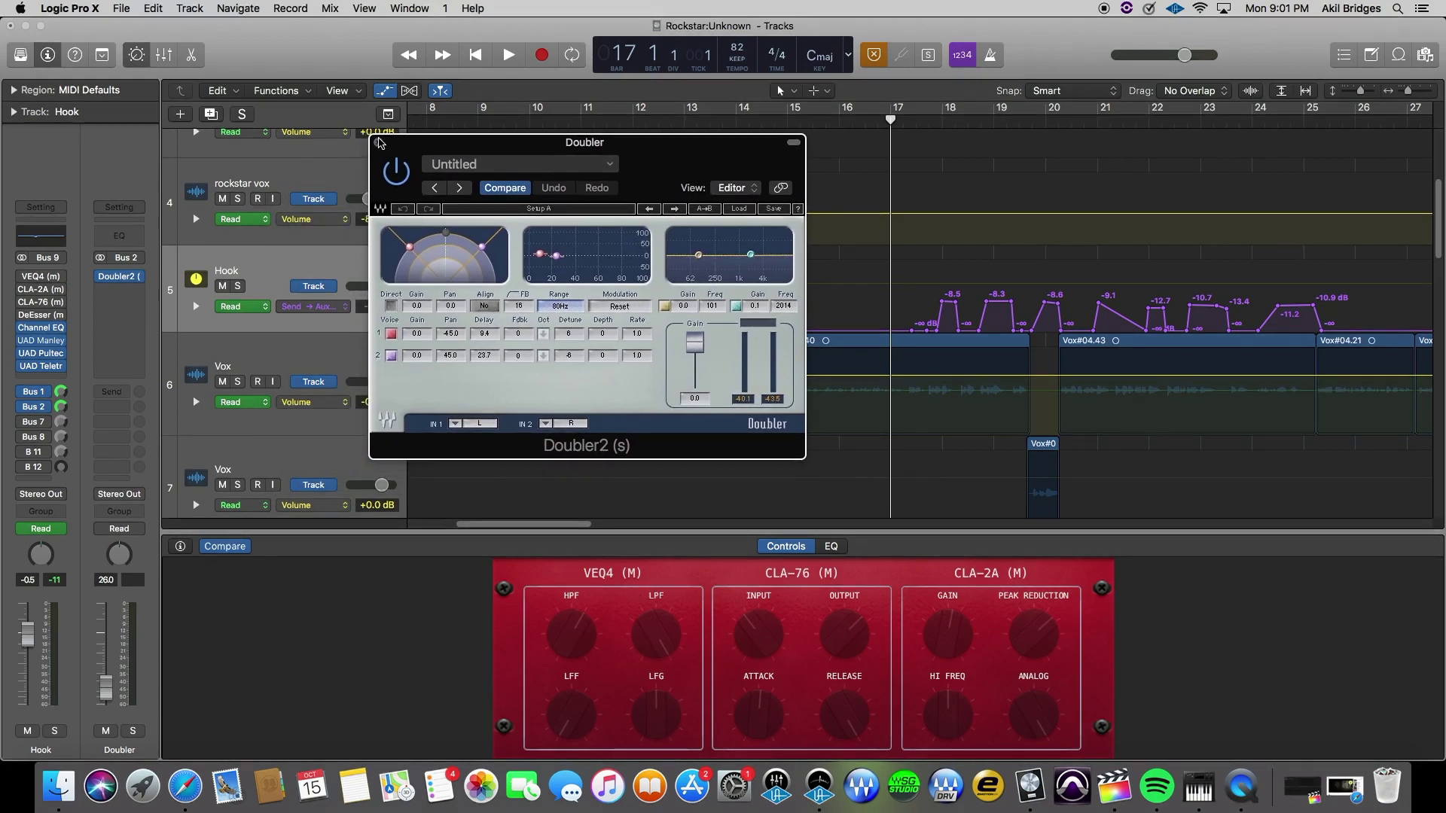
left_click(379, 144)
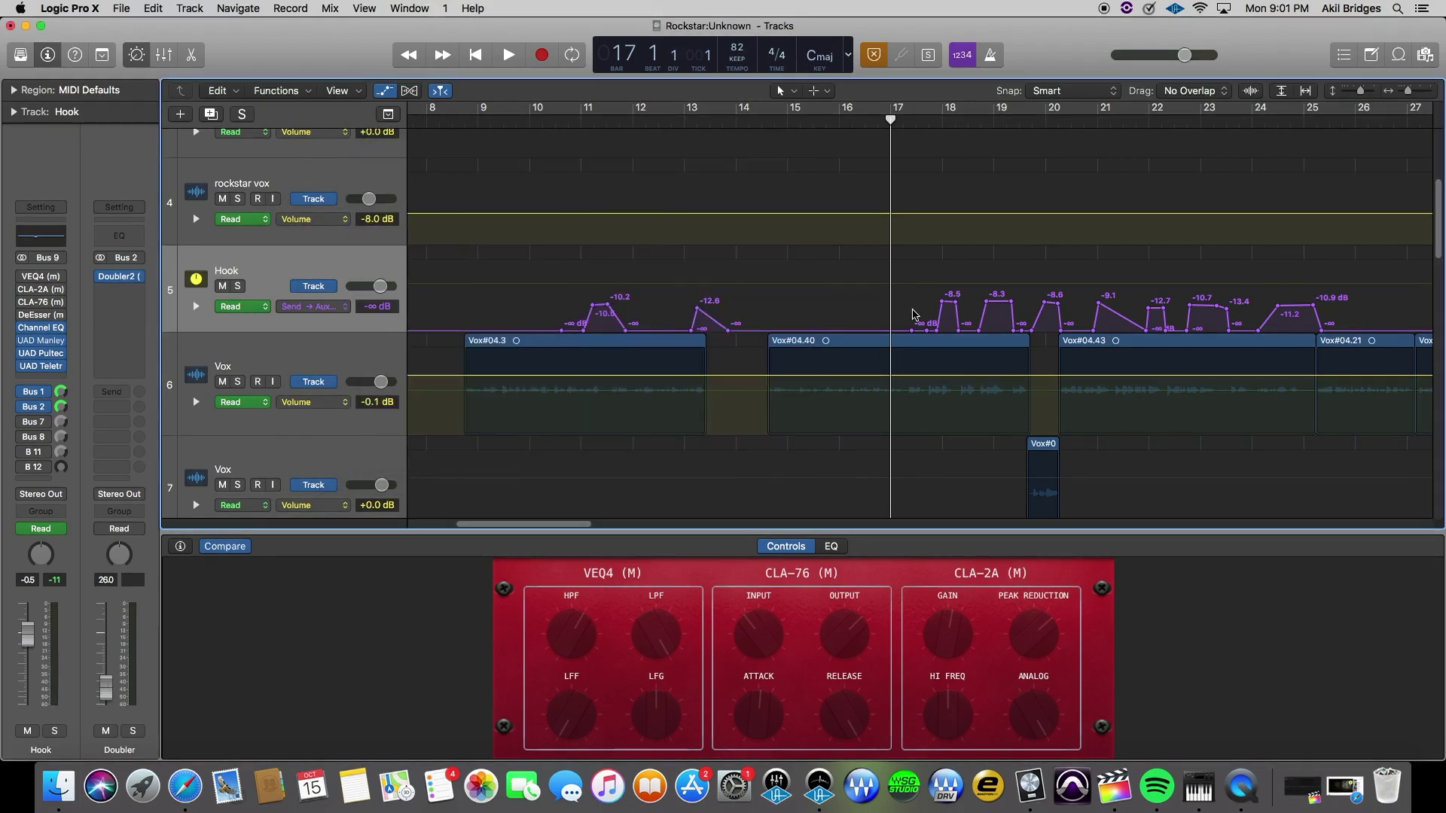
left_click(789, 119)
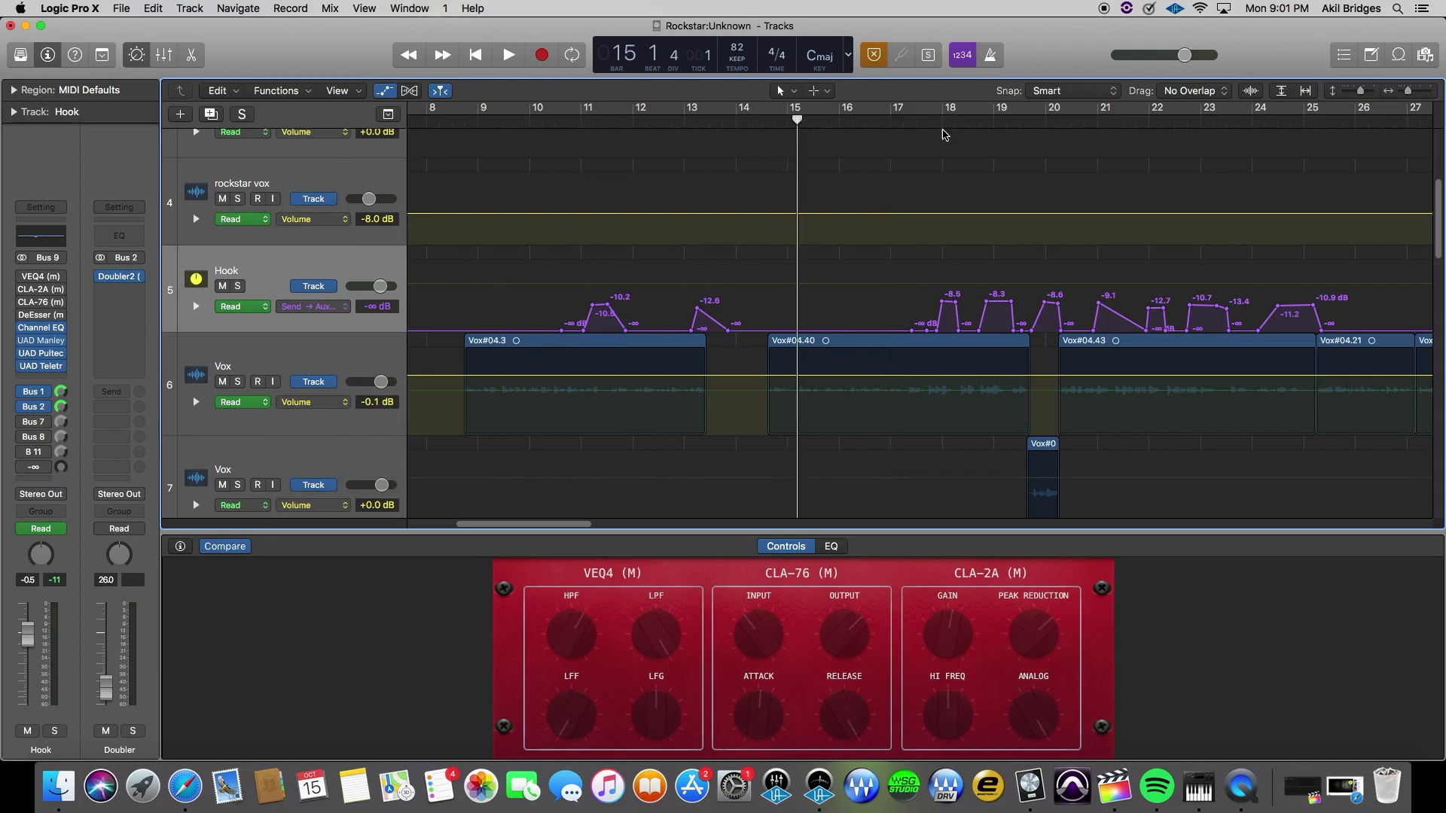
Play the mix from bar 17 with the Doubler send active, solo the Hook track during playback, and stop at bar 18 beat 3.
left_click(907, 127)
key("space")
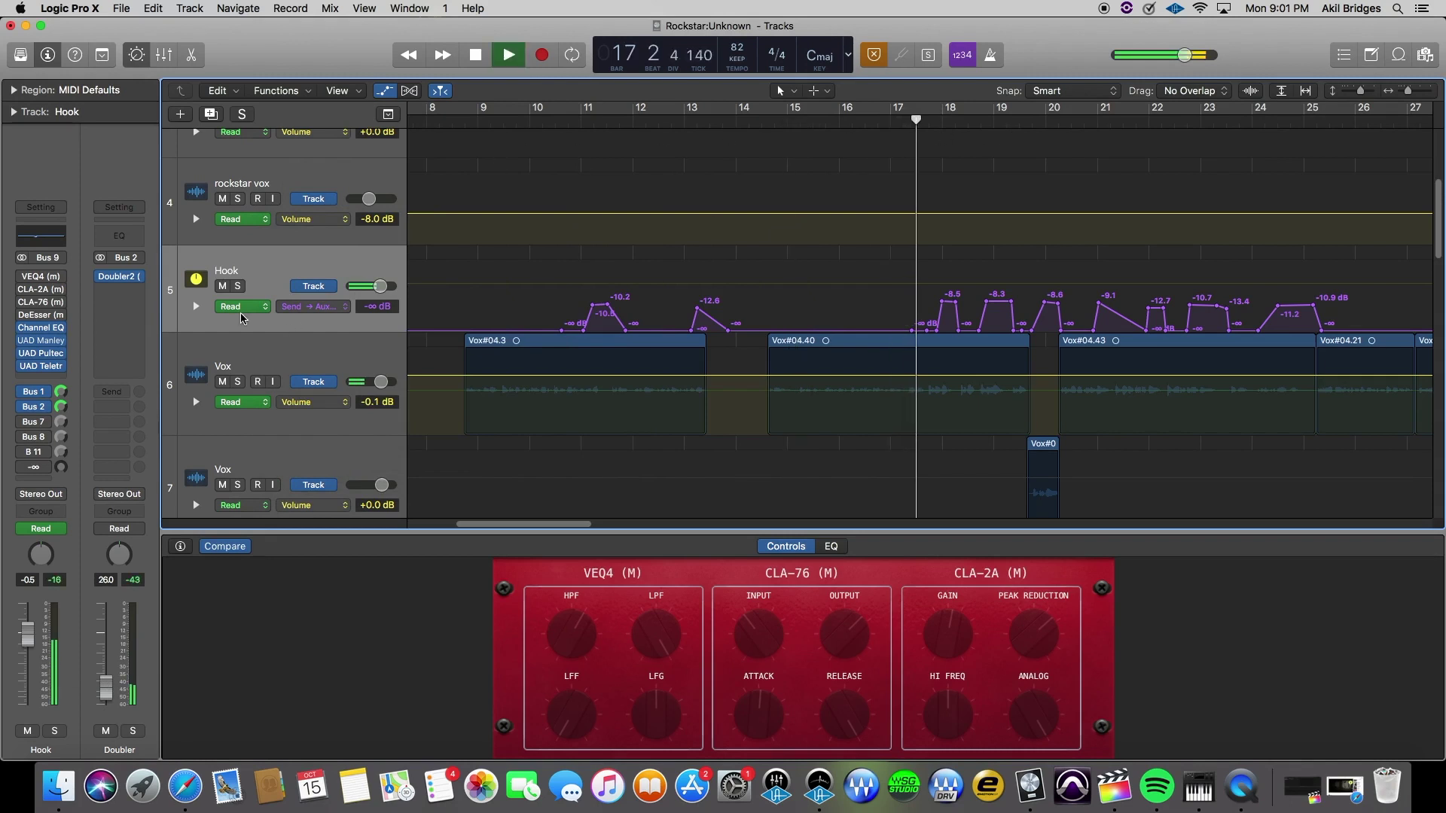
left_click(238, 286)
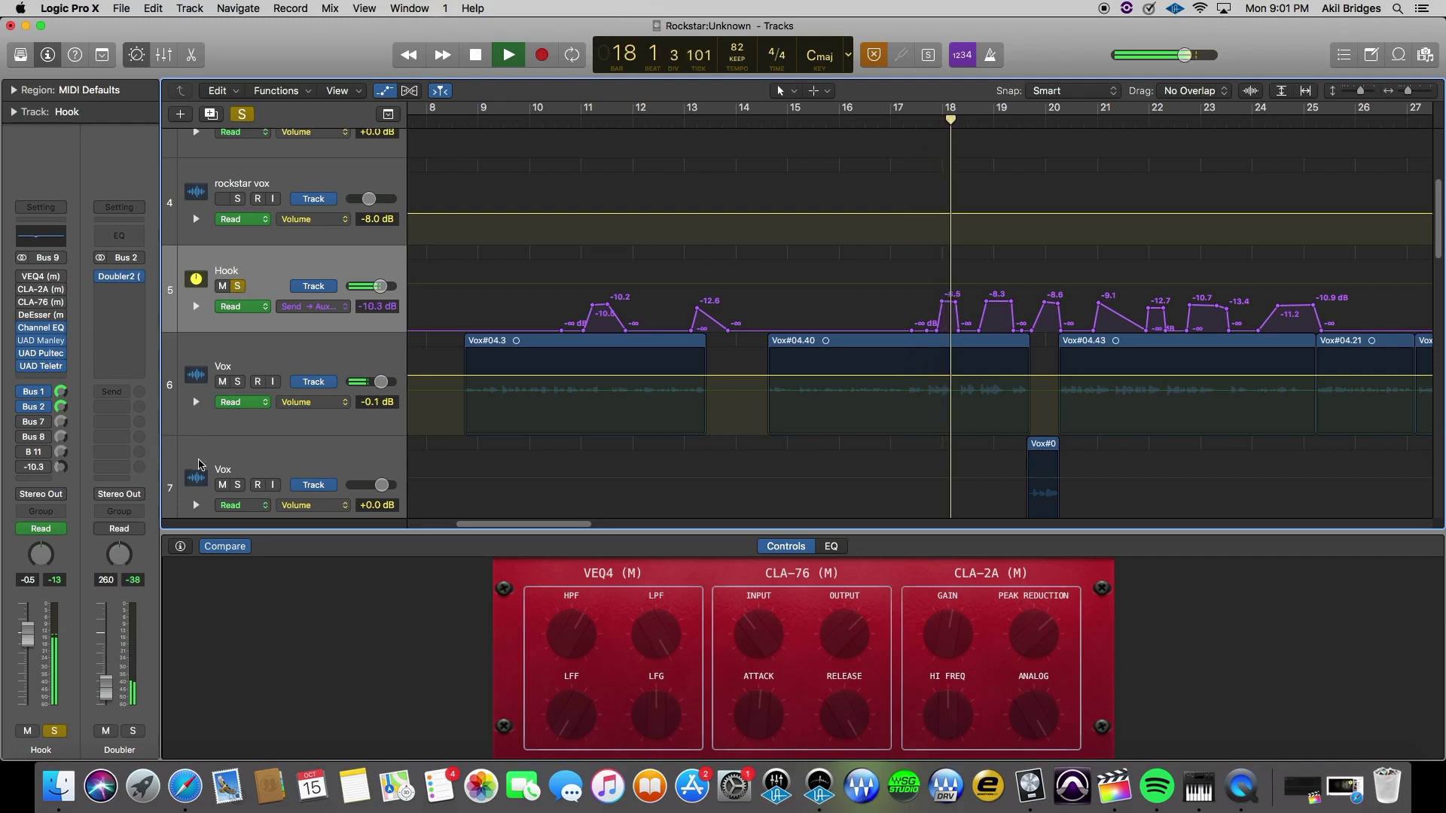
key("space")
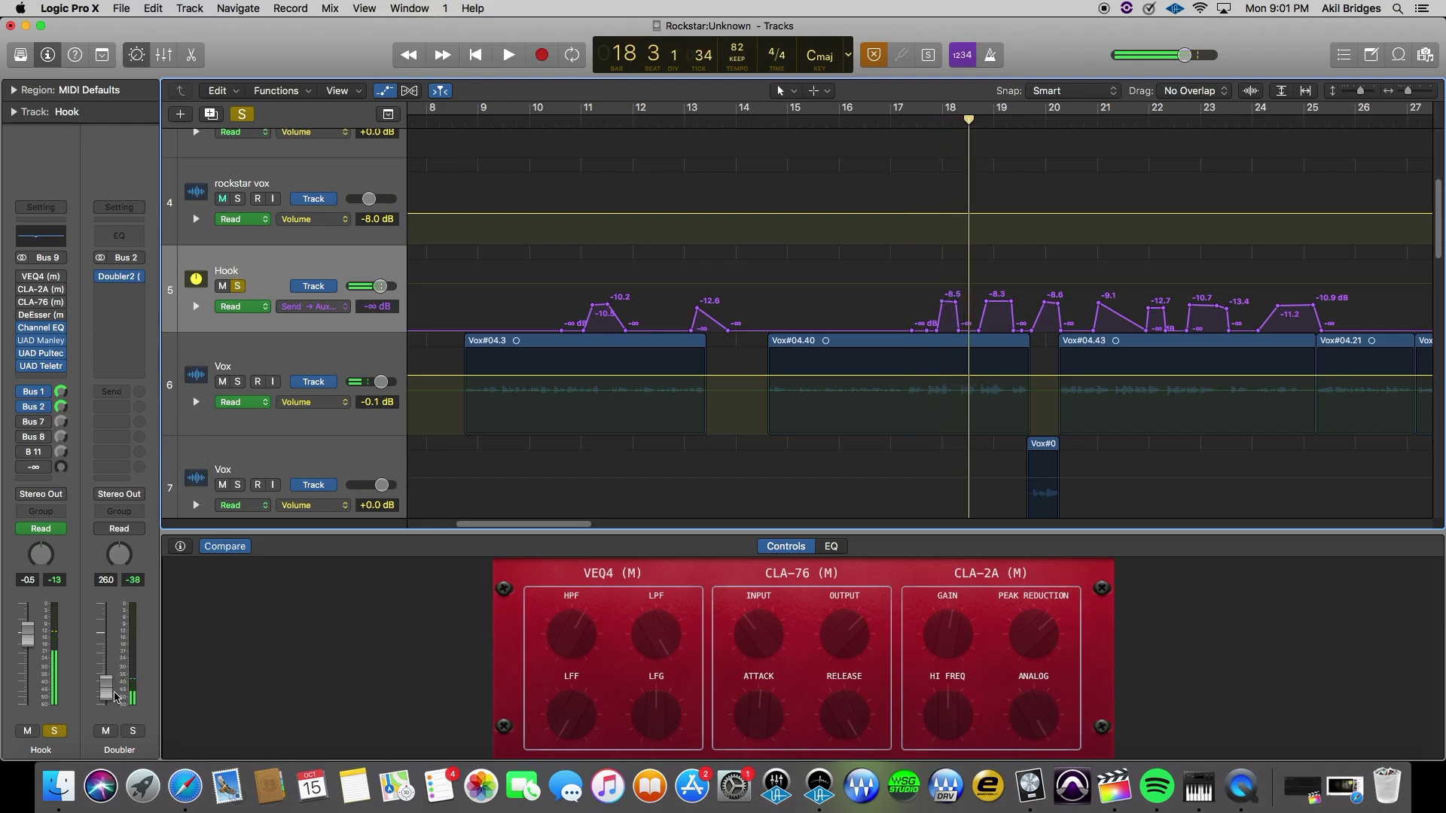
Audition the soloed Hook with the Doubler aux fader raised to -0.7 dB, and restore the fader to -26 dB.
key("space")
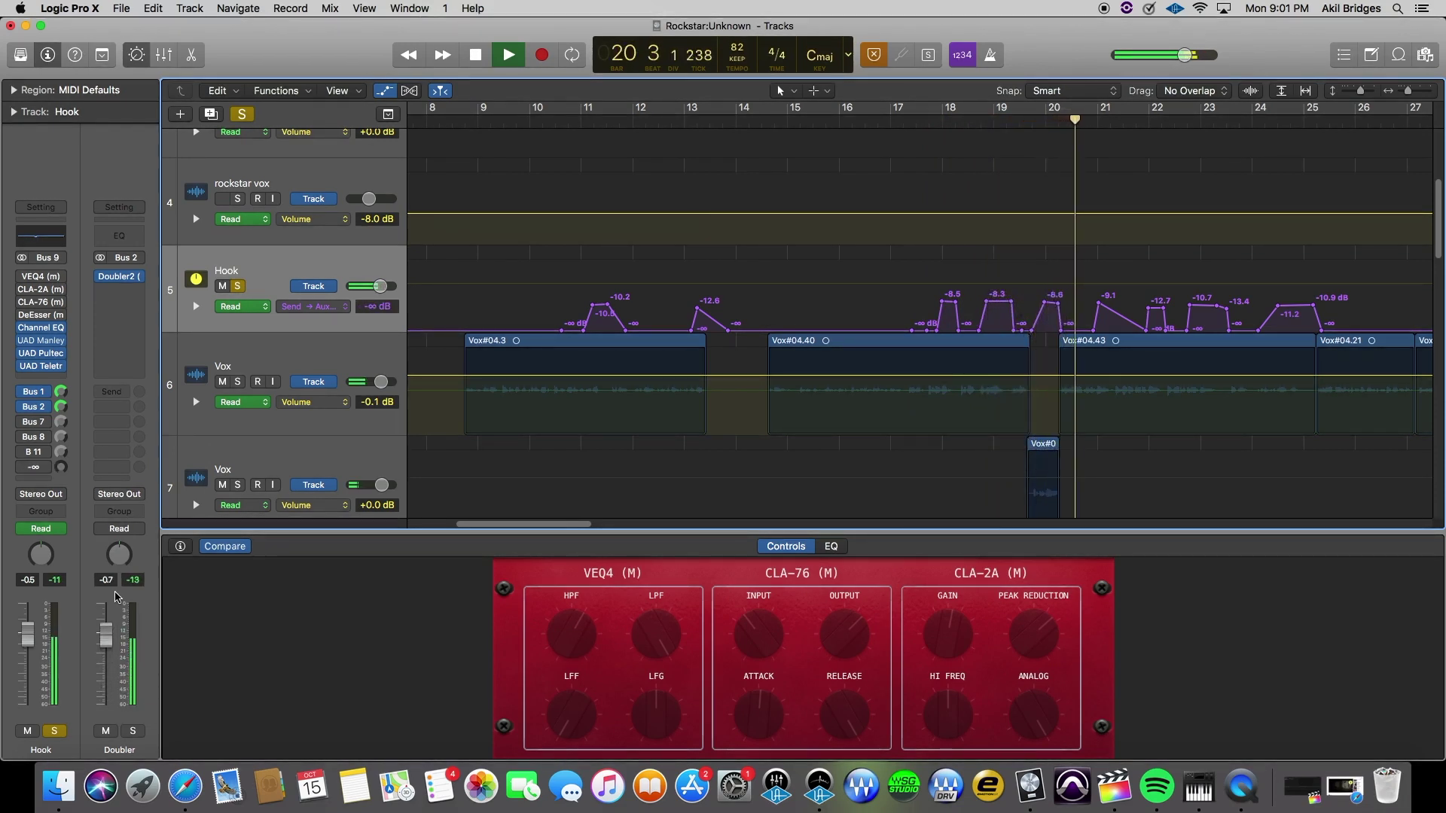
key("space")
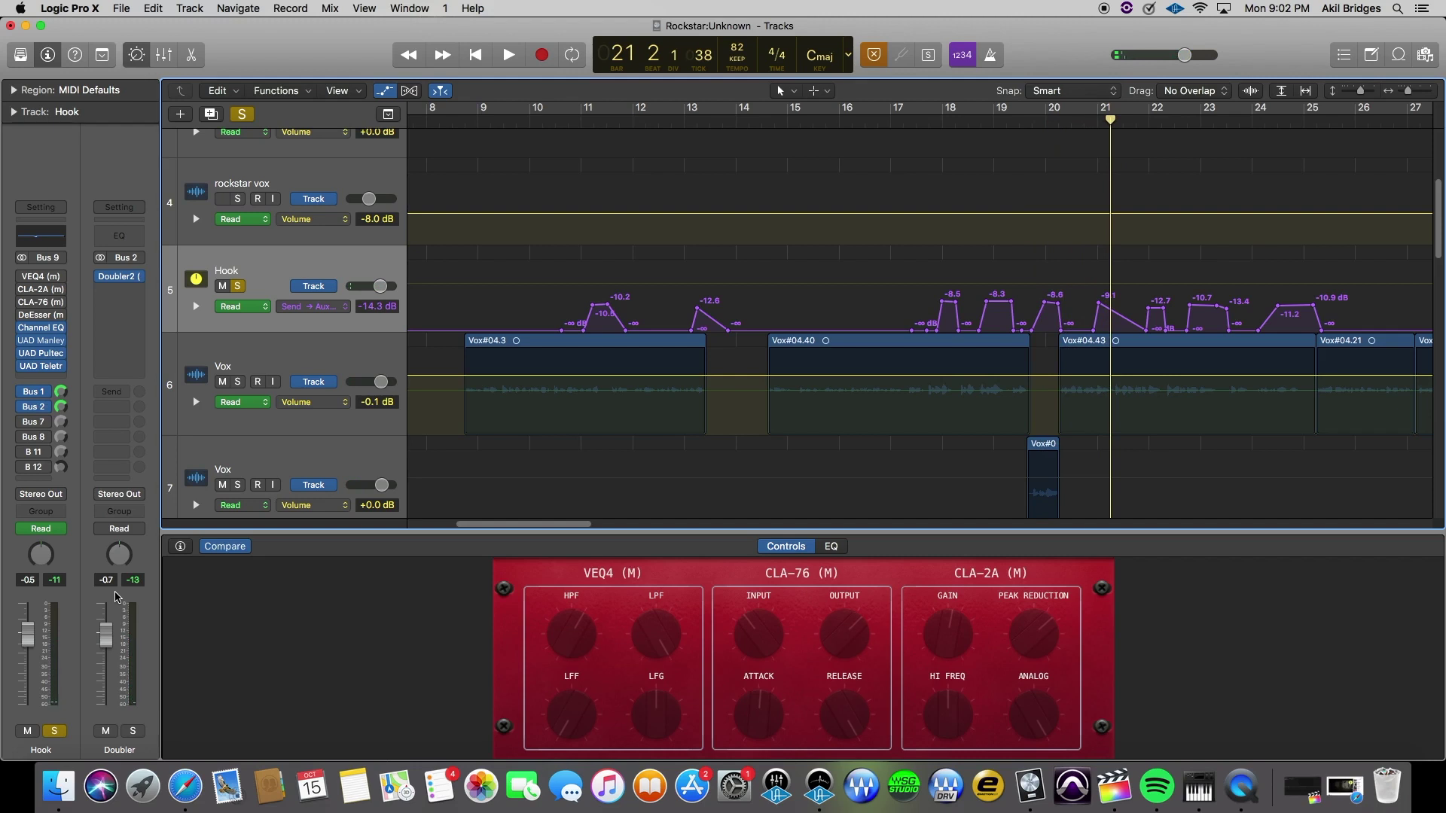
left_click_drag(106, 635, 105, 687)
Play the Hook again from bar 17, clear the solo during playback, and stop with the playhead at bar 17 beat 3.
left_click(917, 119)
key("space")
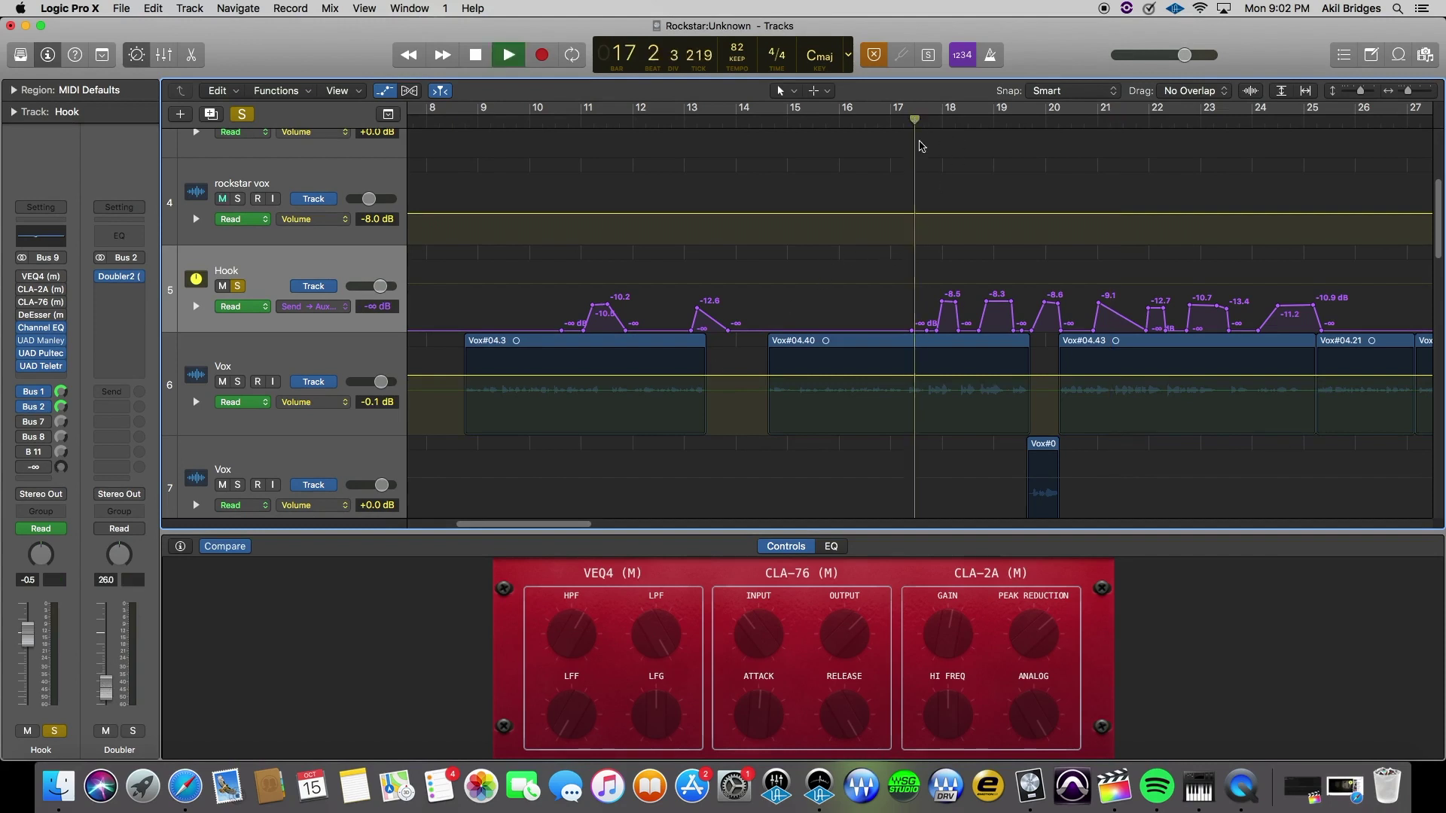
left_click(242, 114)
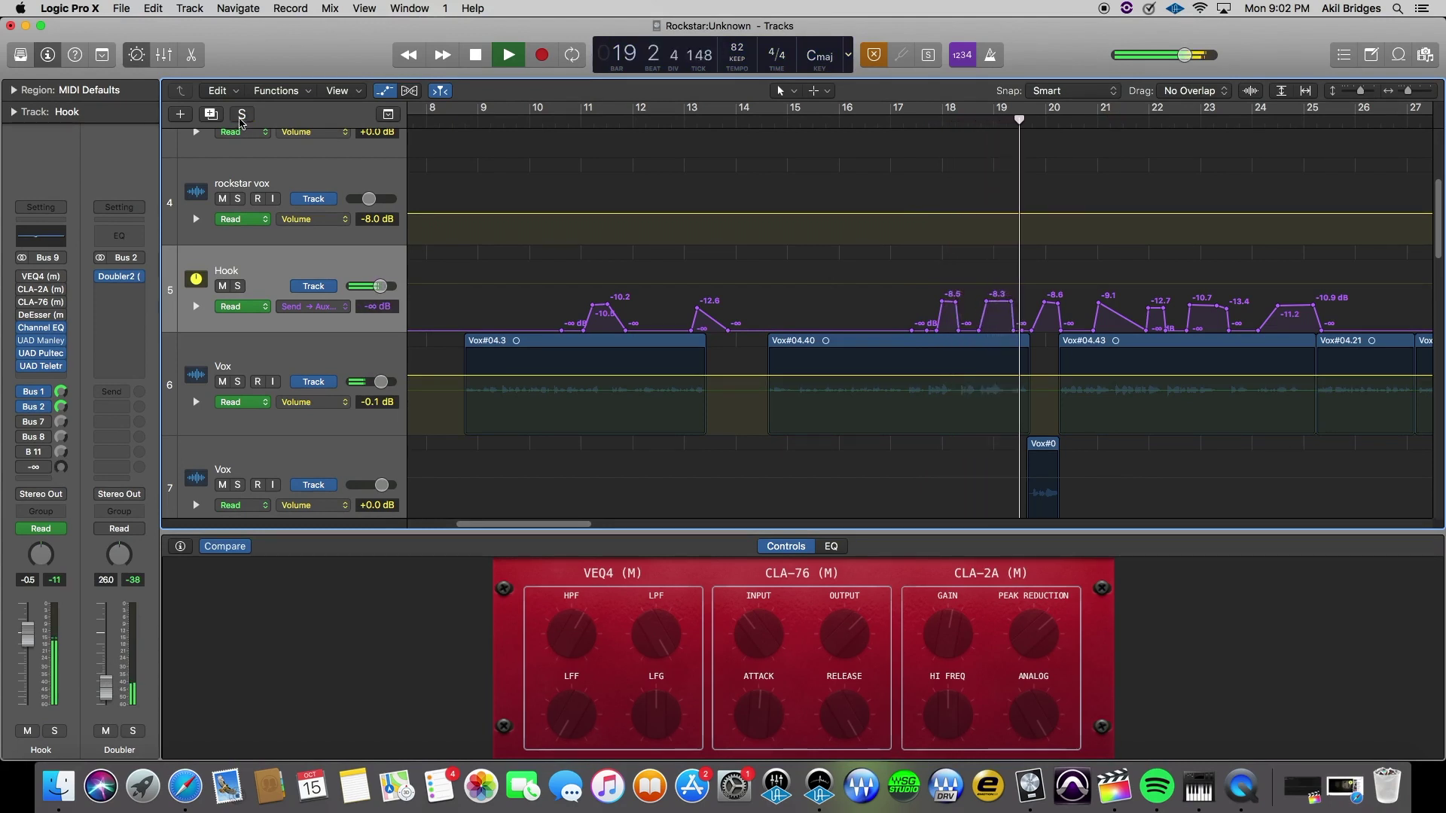
left_click(294, 365)
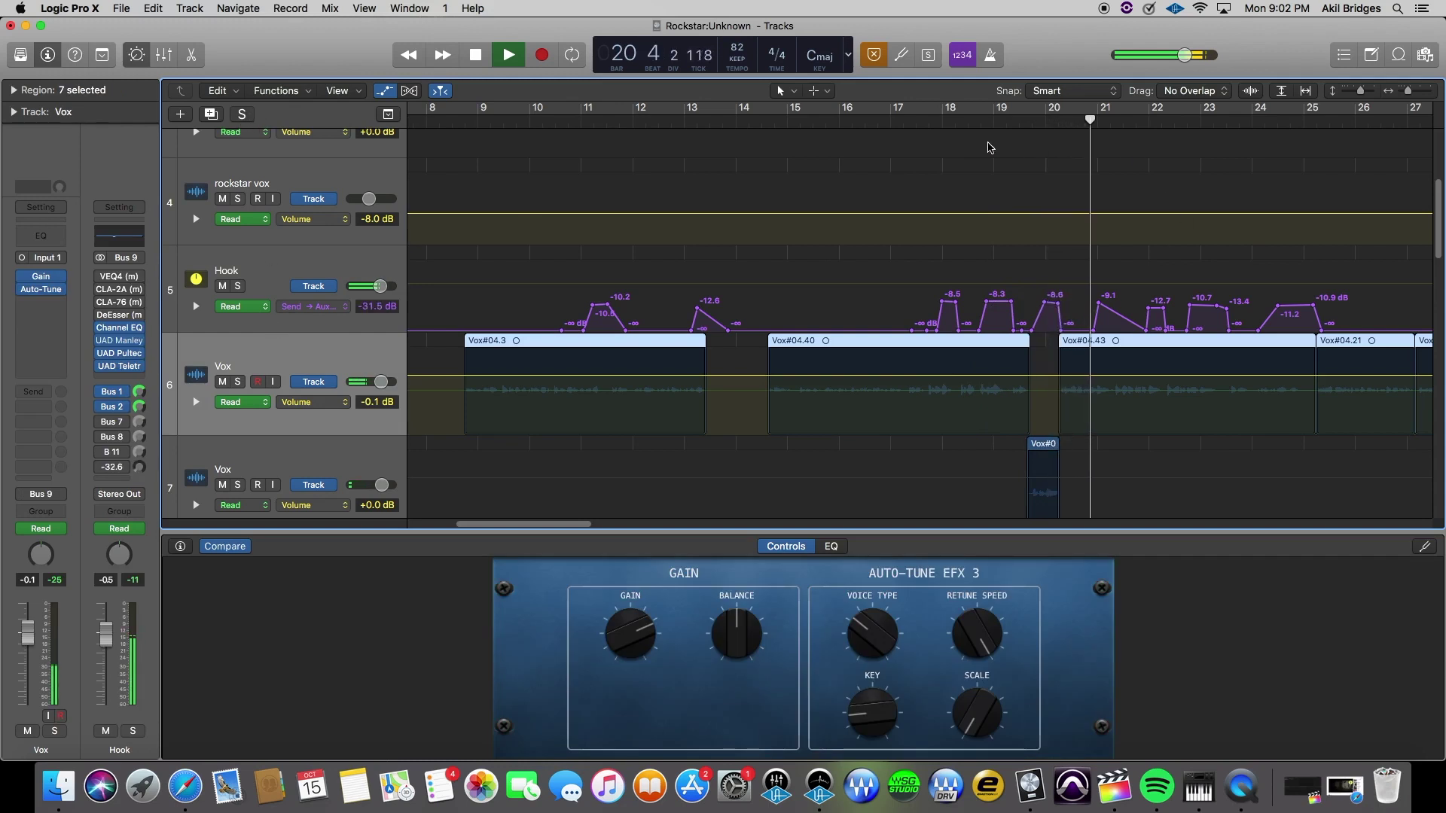
left_click(918, 121)
key("space")
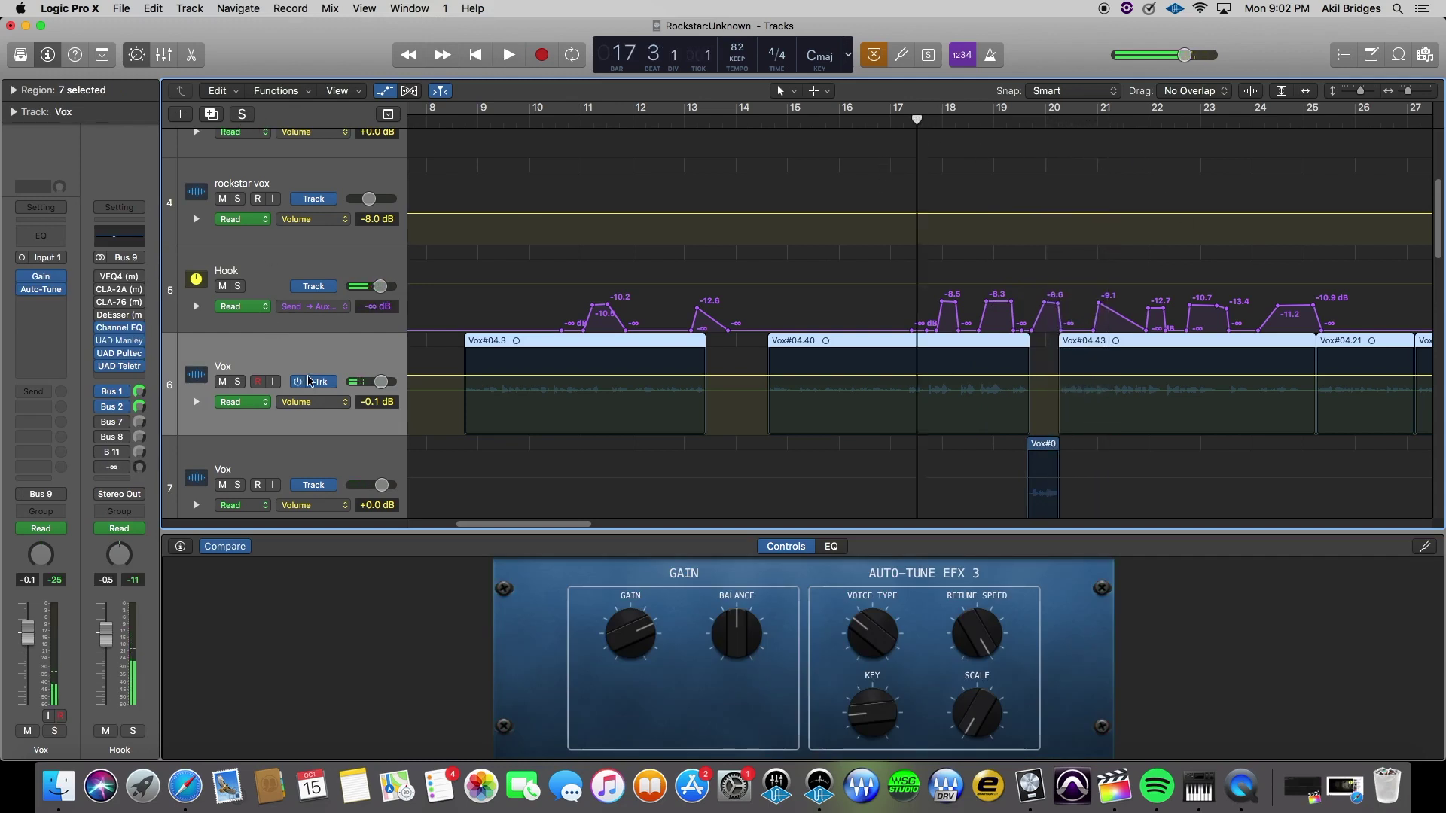
Enable the Hook's Bus 7 send to the Delays aux, and open H-Delay to examine its settings before closing it.
left_click(282, 275)
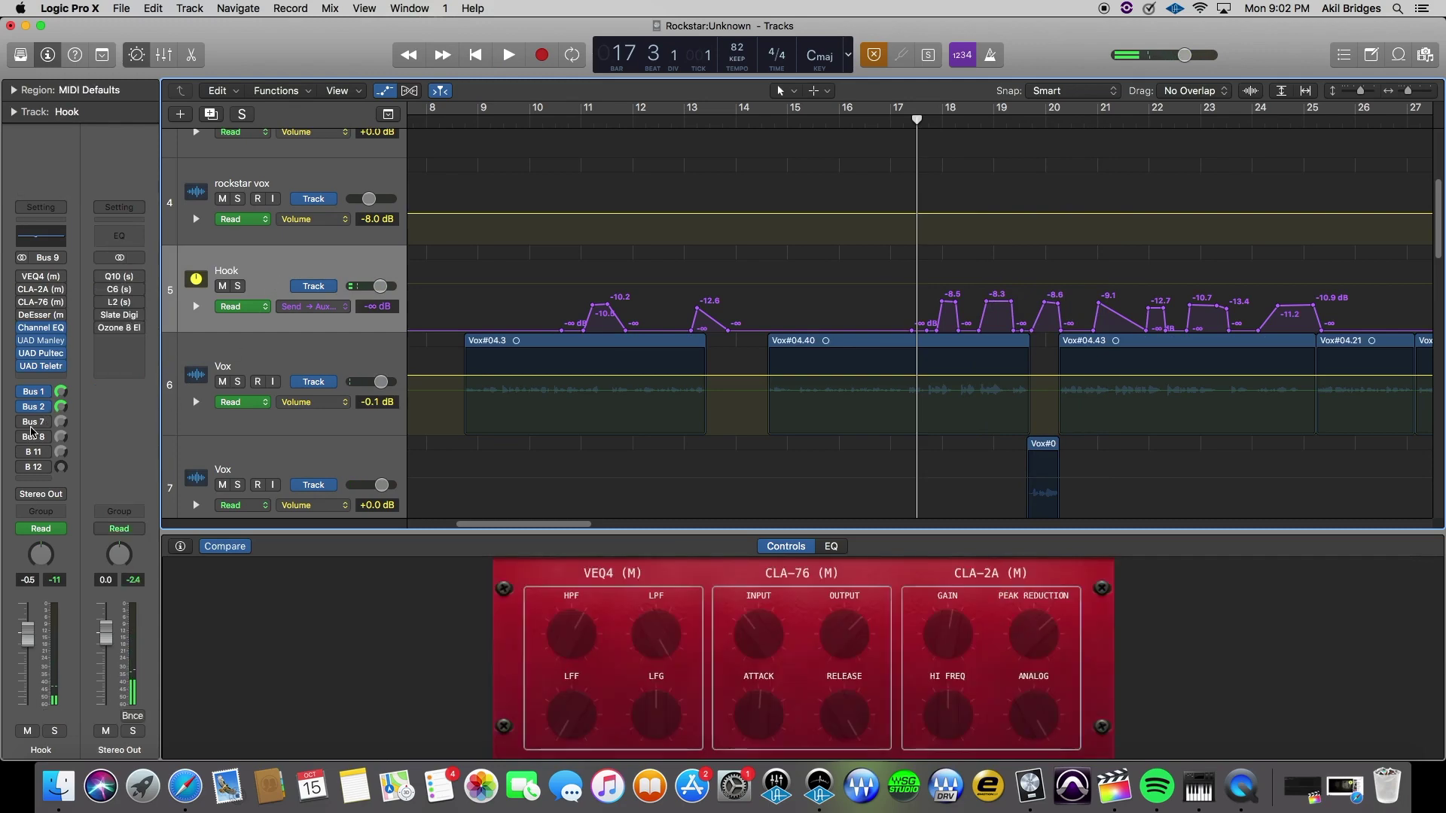
left_click(29, 423)
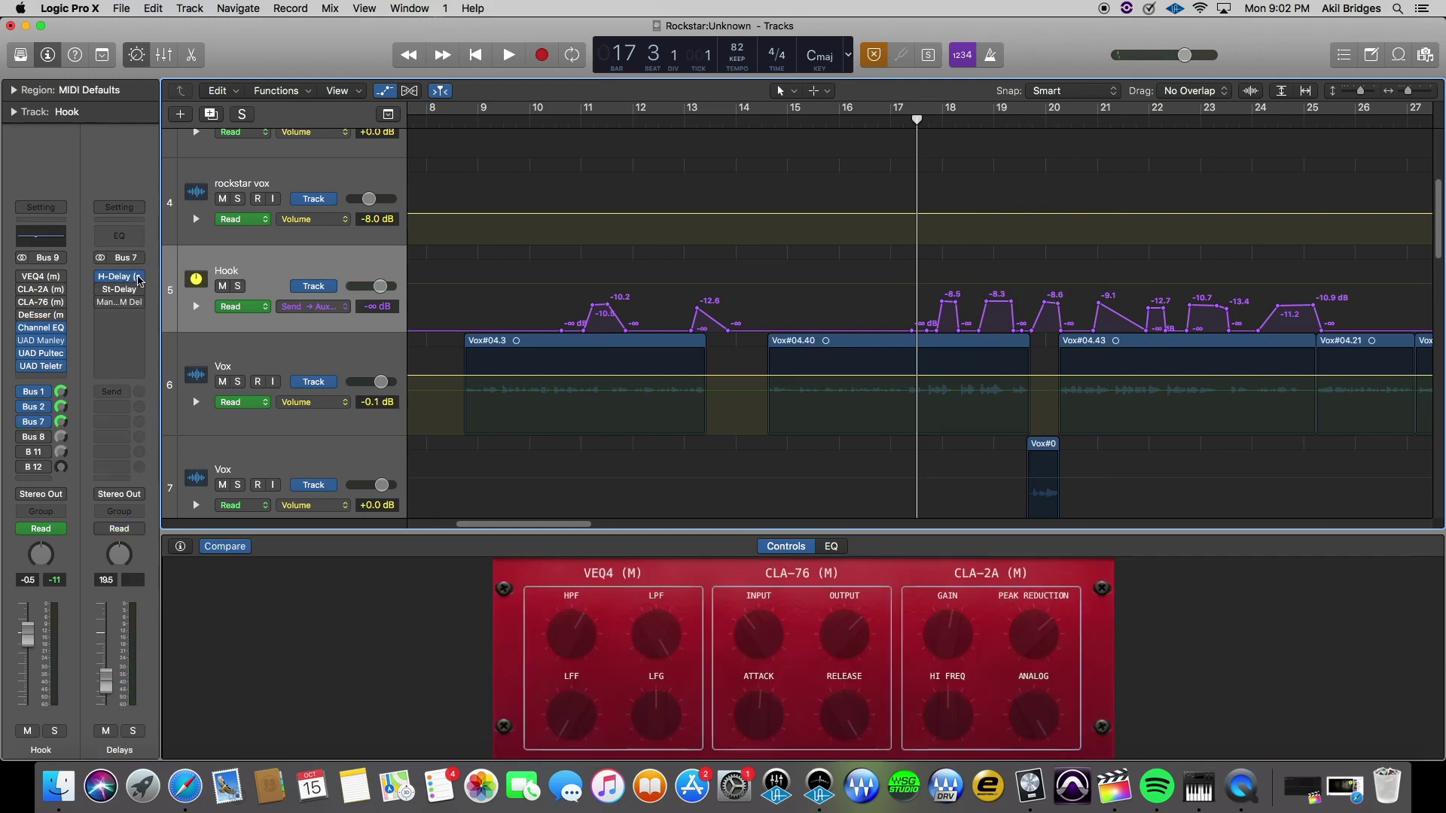
left_click(121, 283)
left_click_drag(410, 75, 799, 232)
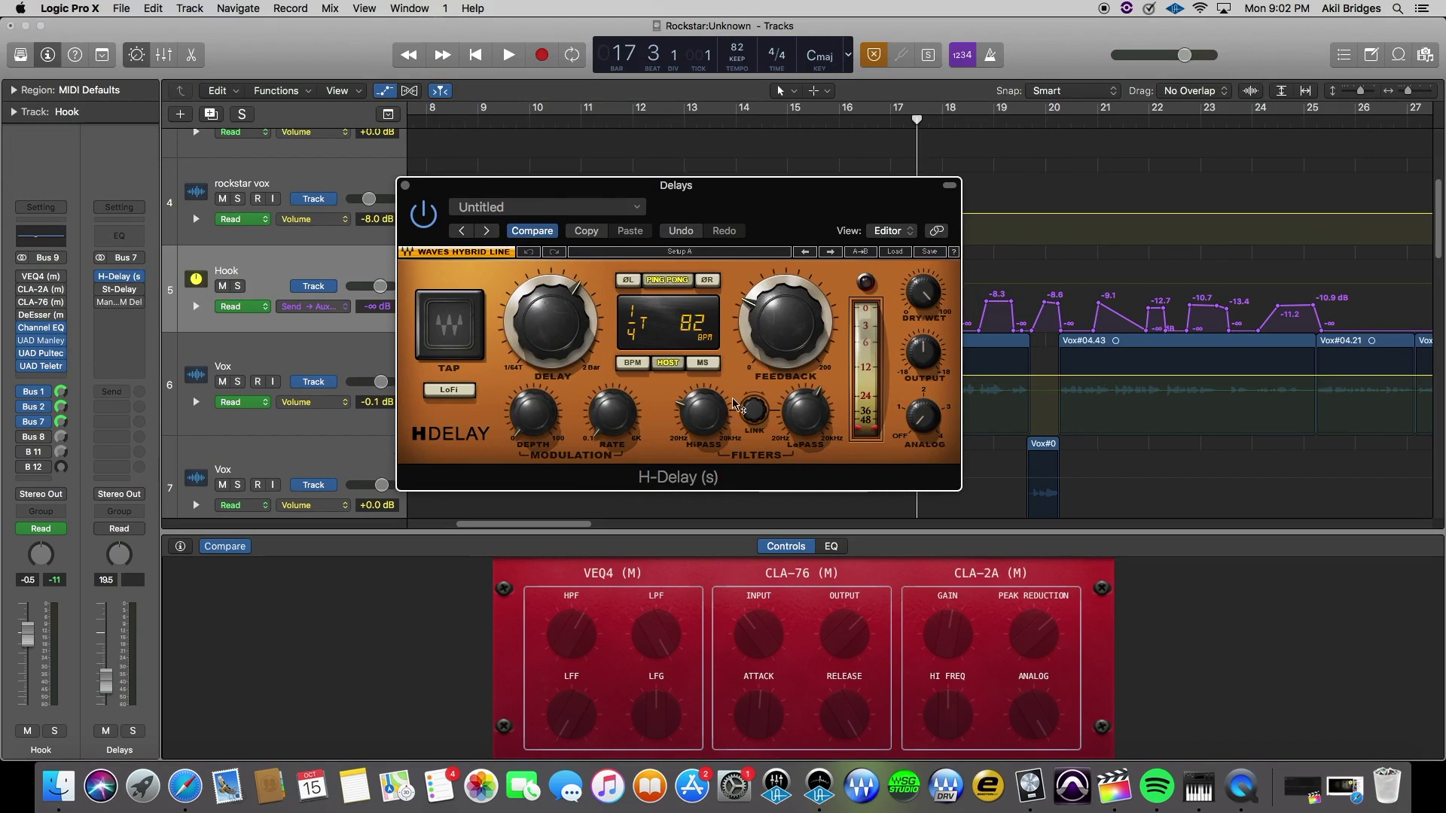
left_click_drag(794, 209, 868, 275)
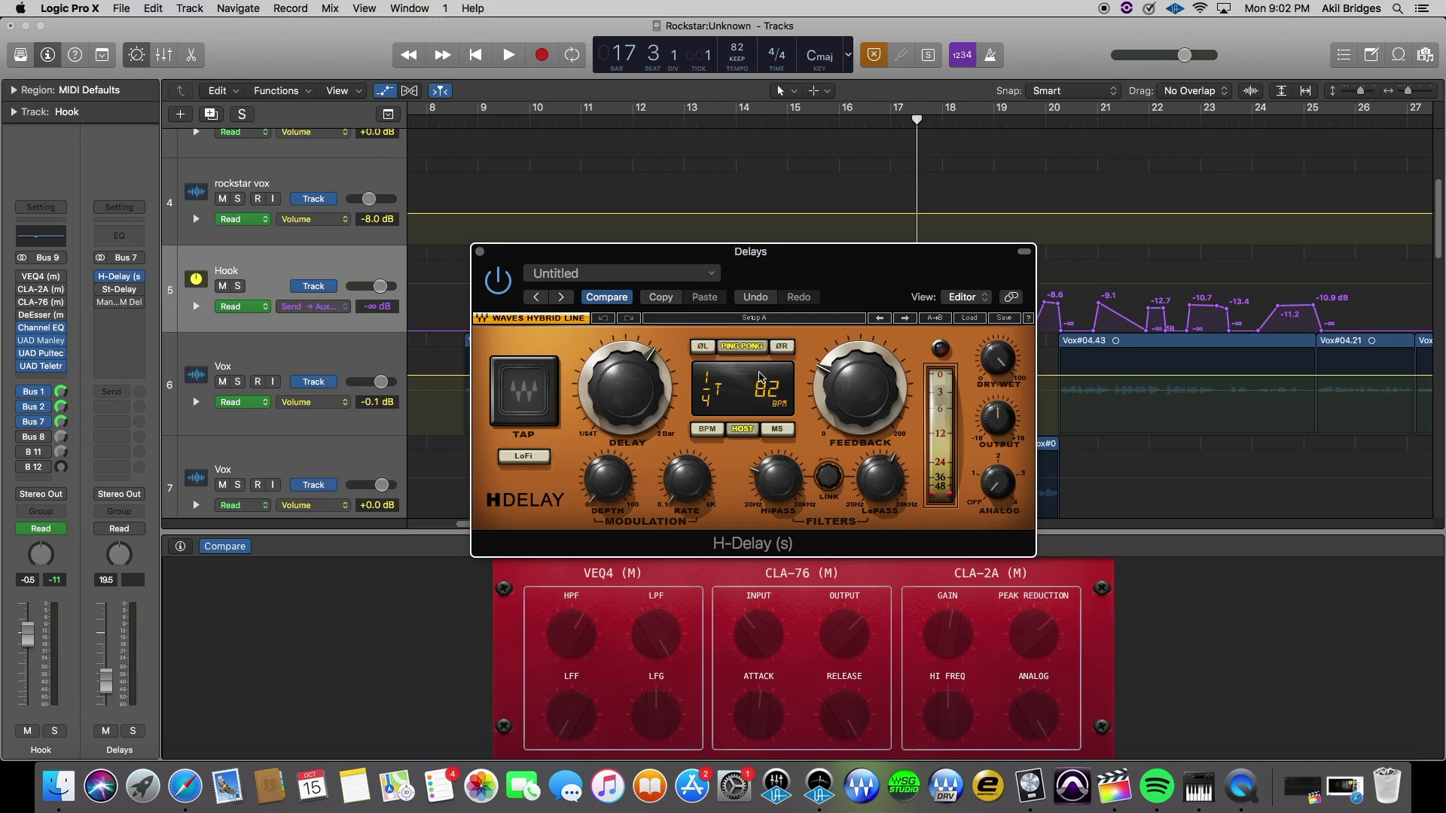
left_click(479, 253)
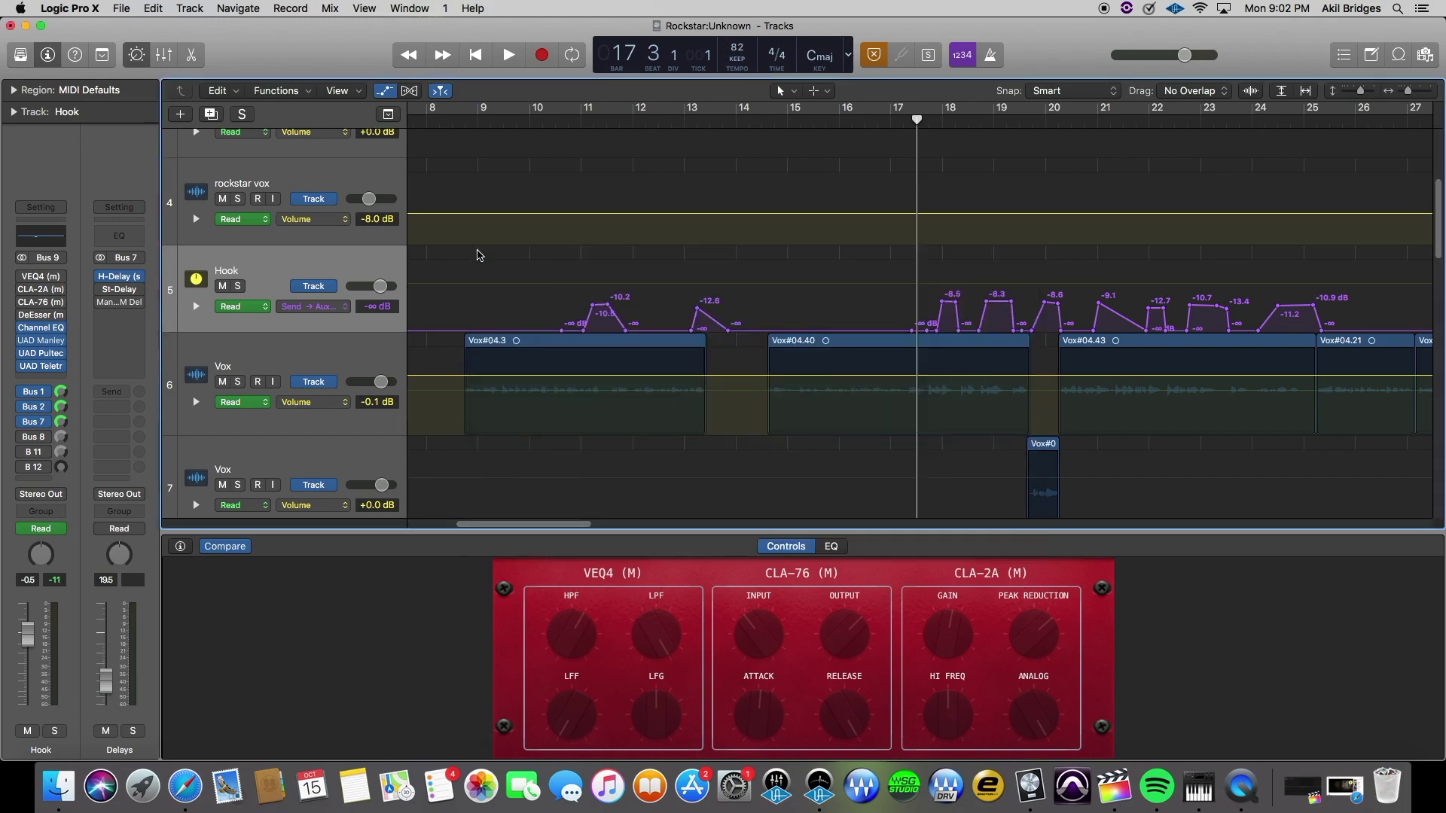
Play the mix from bar 10 beat 4 to bar 19 beat 3 with the delay send active, and stop.
left_click(787, 122)
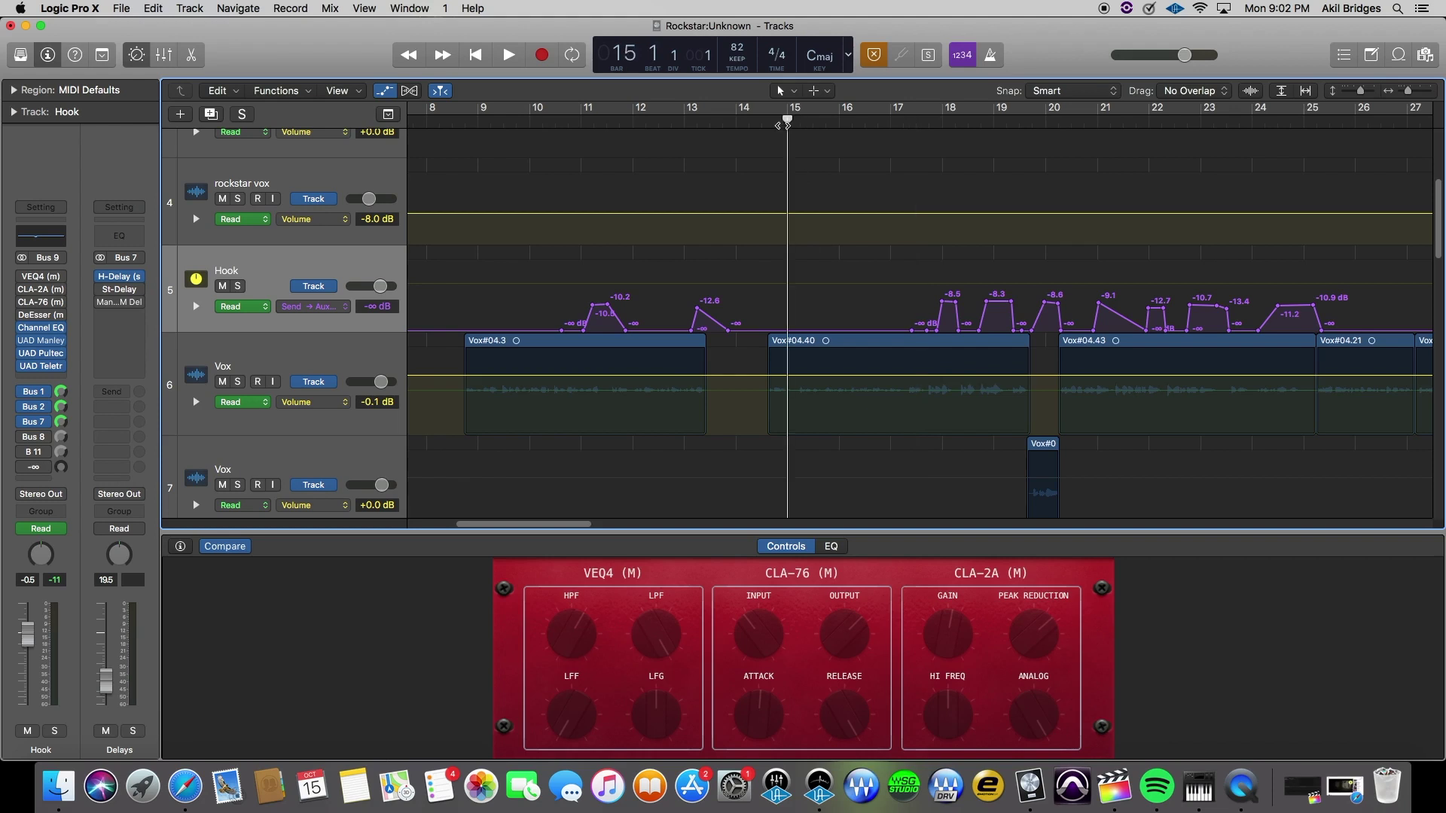
left_click(567, 121)
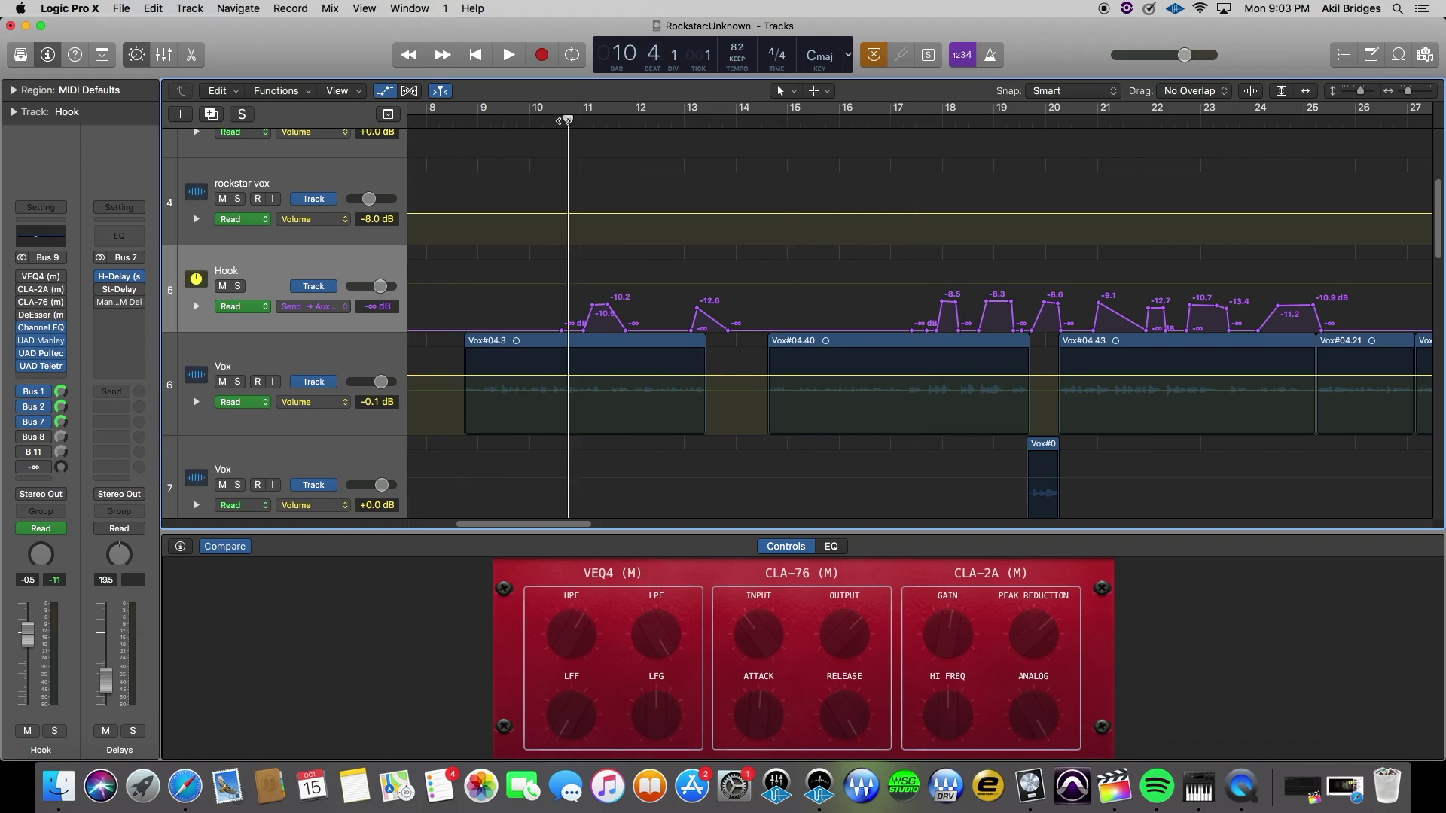
key("space")
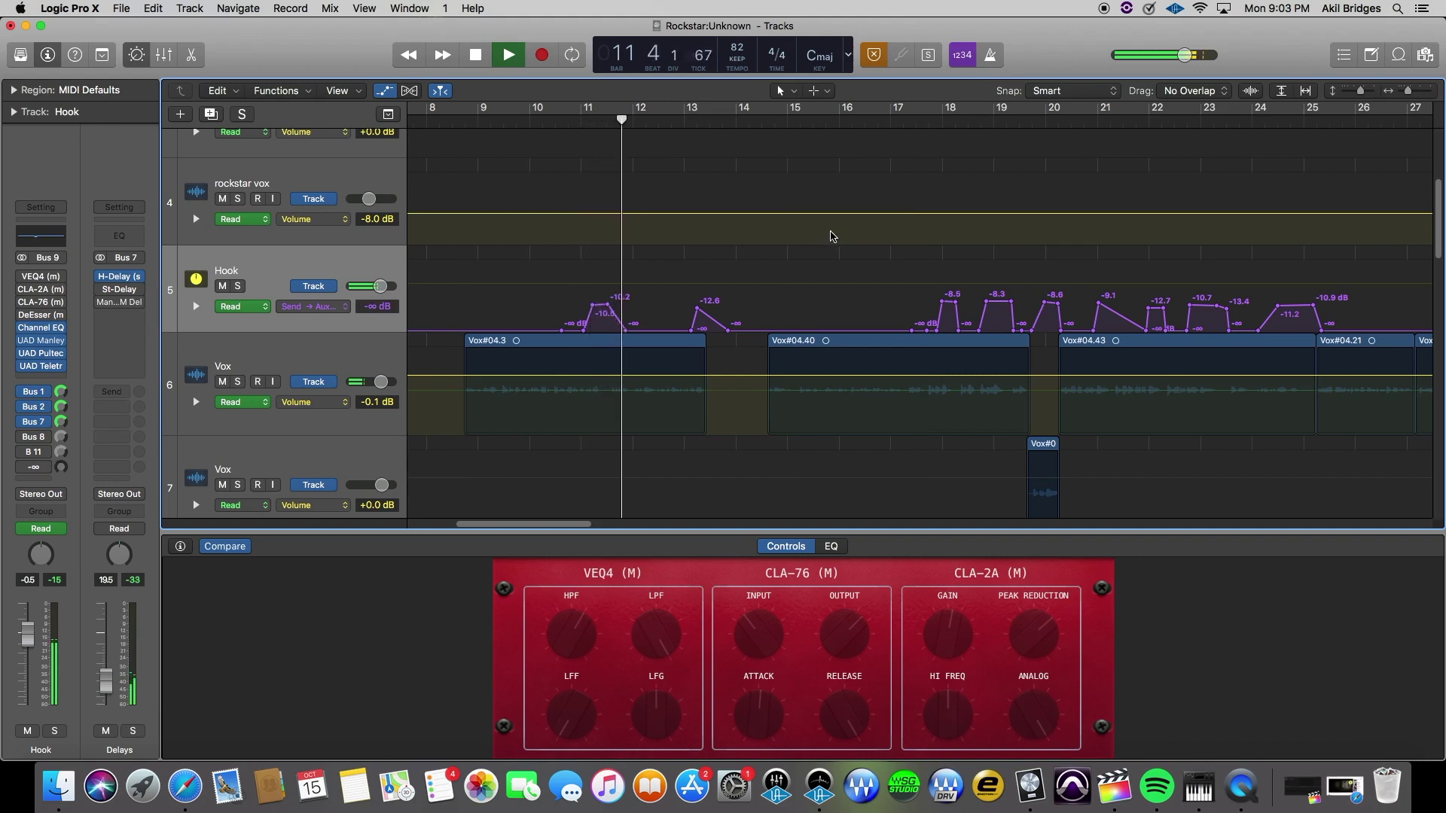
scroll(828, 238, "down", 4)
scroll(758, 397, "up", 6)
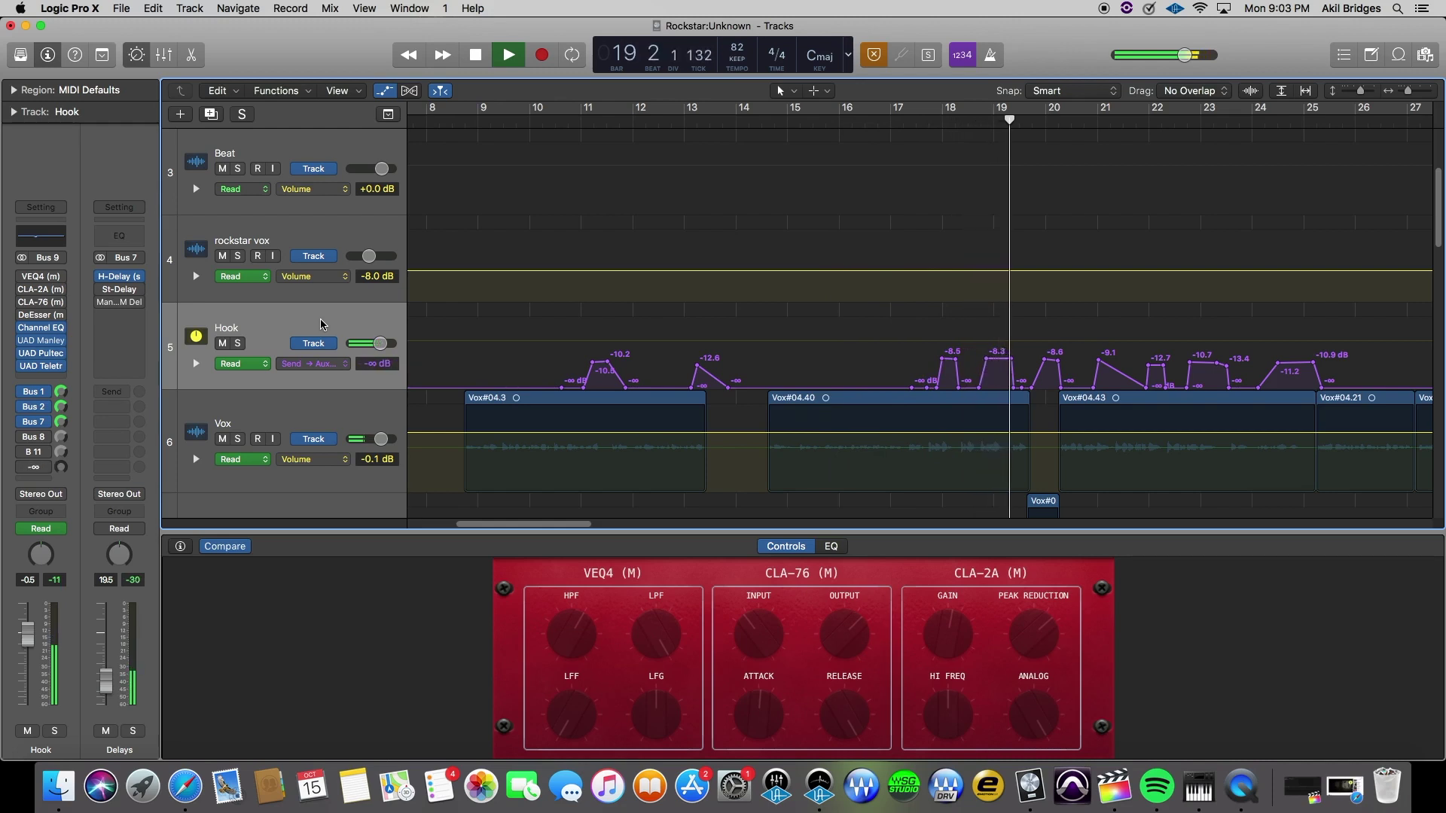
key("space")
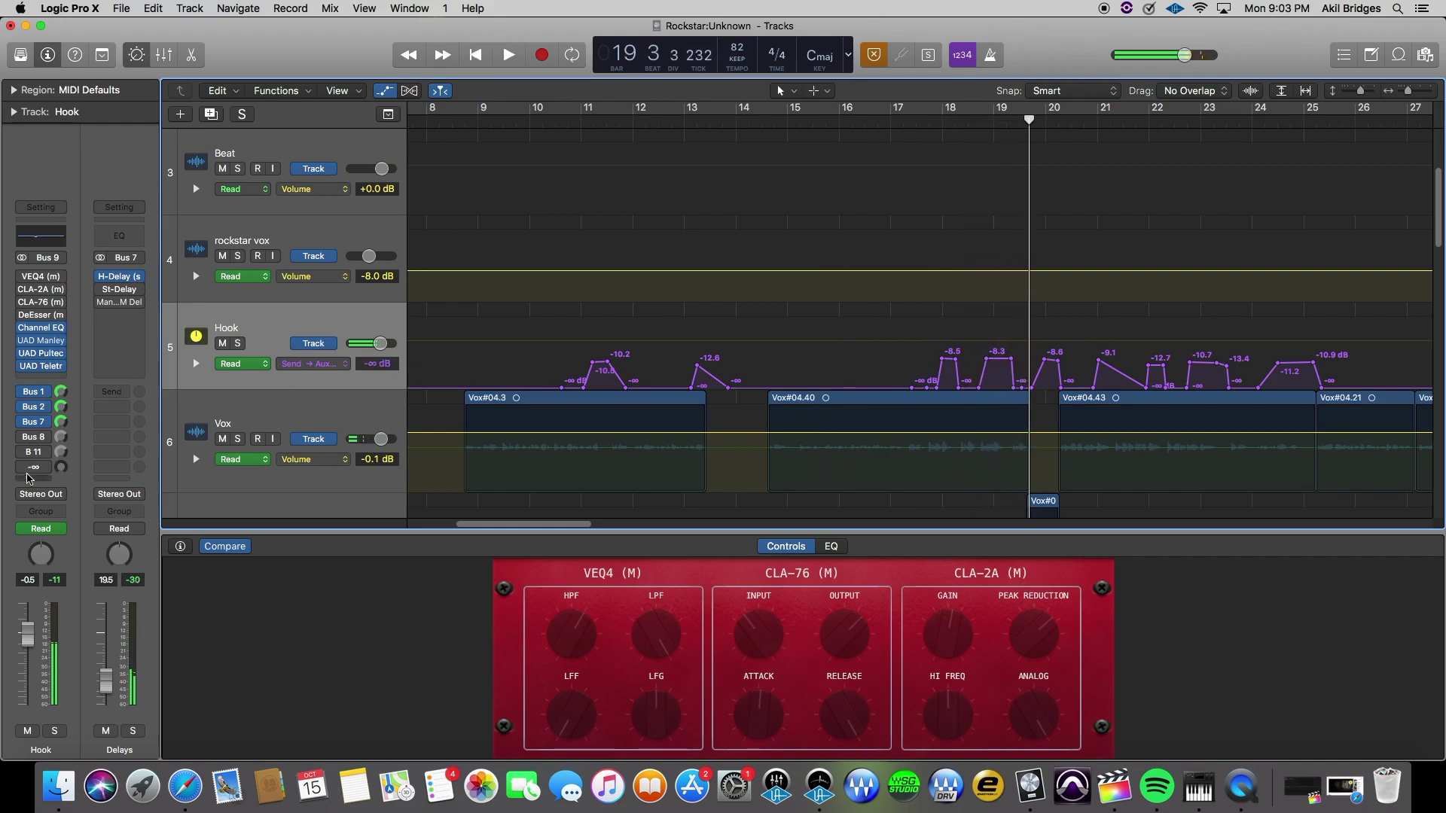
Enable the Hook's Bus 8 send to the Verb aux and open its UAD RealVerb-Pro plug-in.
left_click(27, 437)
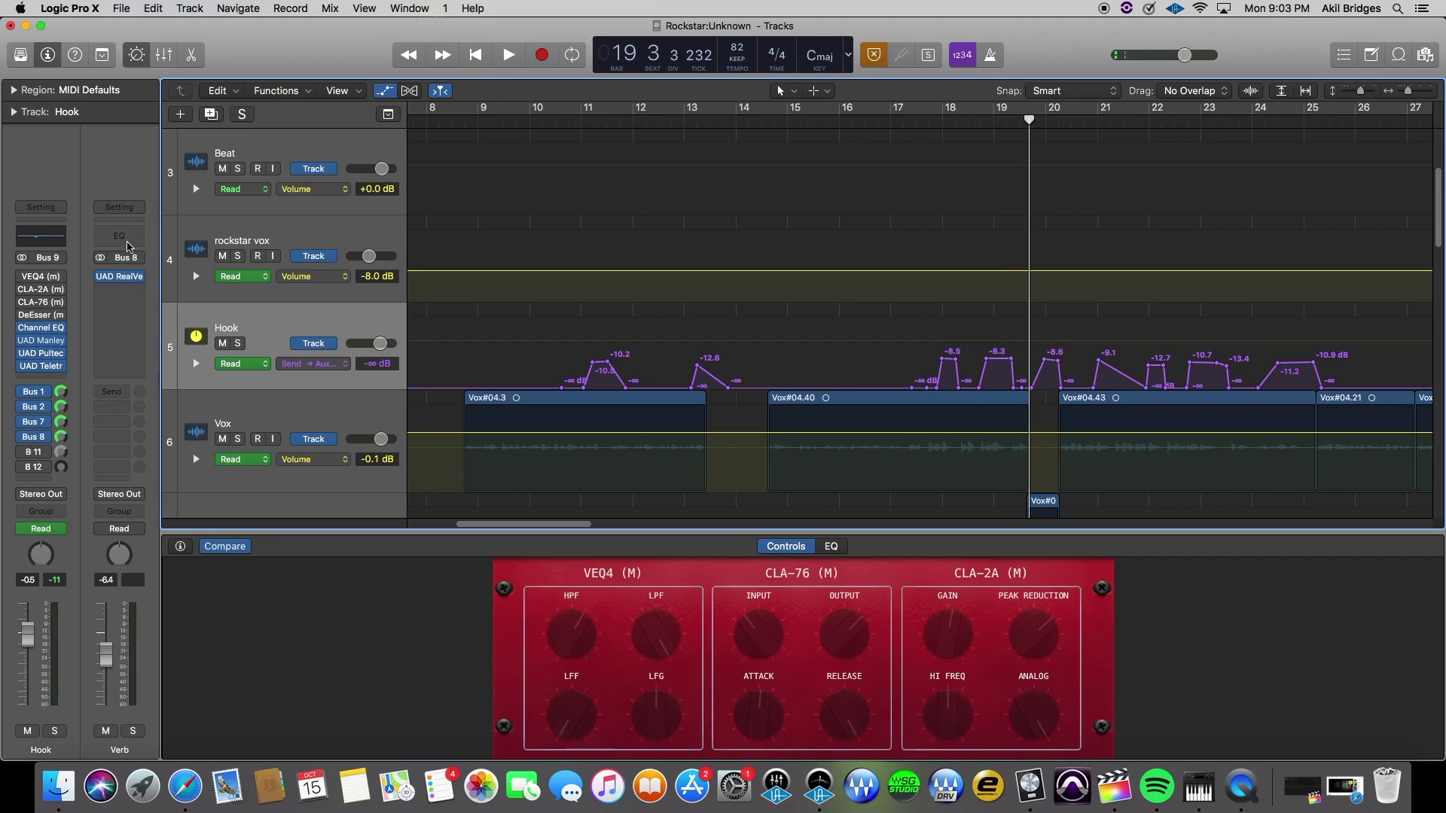
left_click(119, 277)
left_click_drag(299, 37, 529, 97)
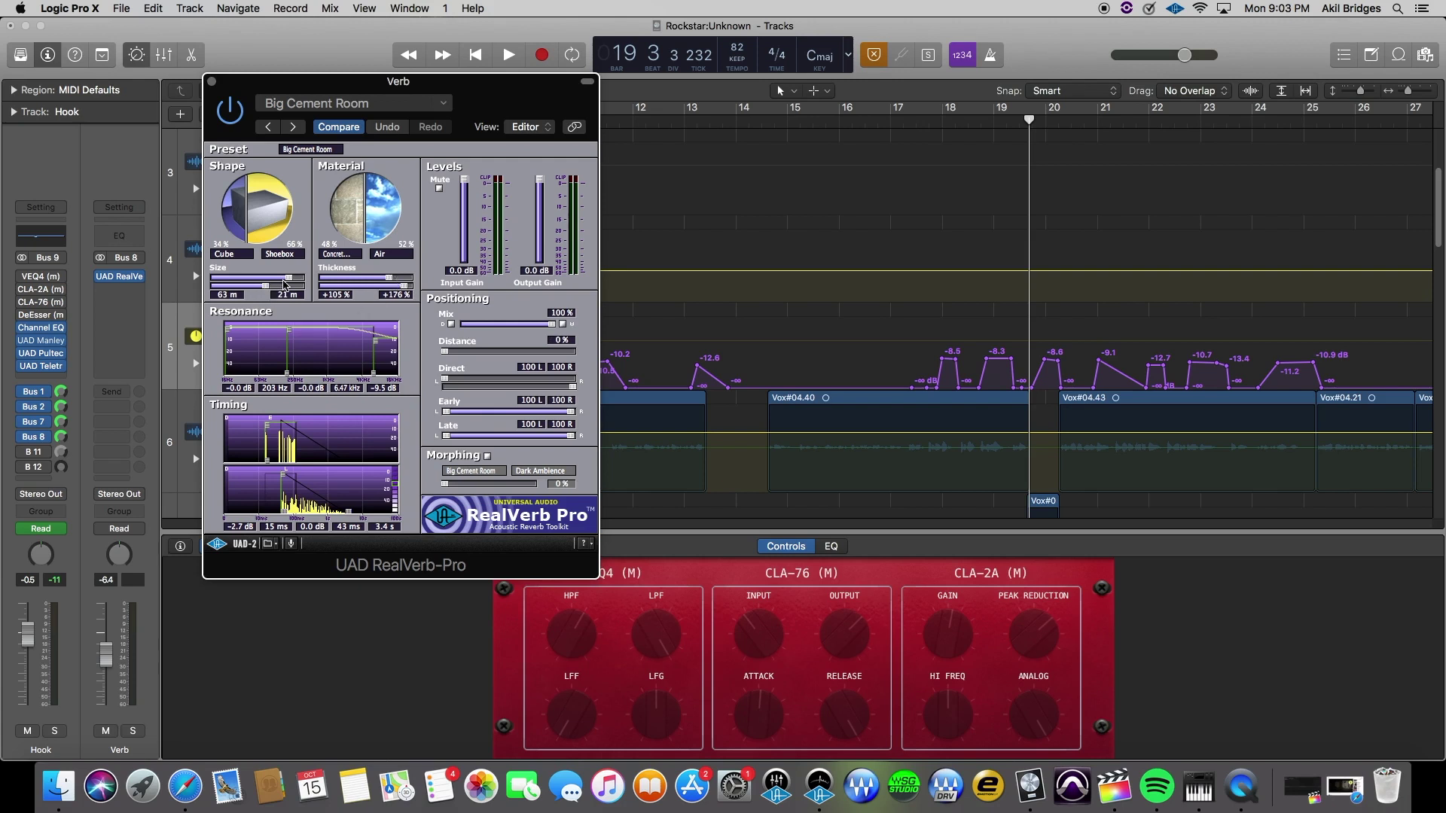
Examine RealVerb-Pro's room size and preset options, keep the Big Cement Room preset, and close the plug-in.
left_click_drag(289, 282, 289, 282)
left_click(409, 106)
mouse_move(355, 393)
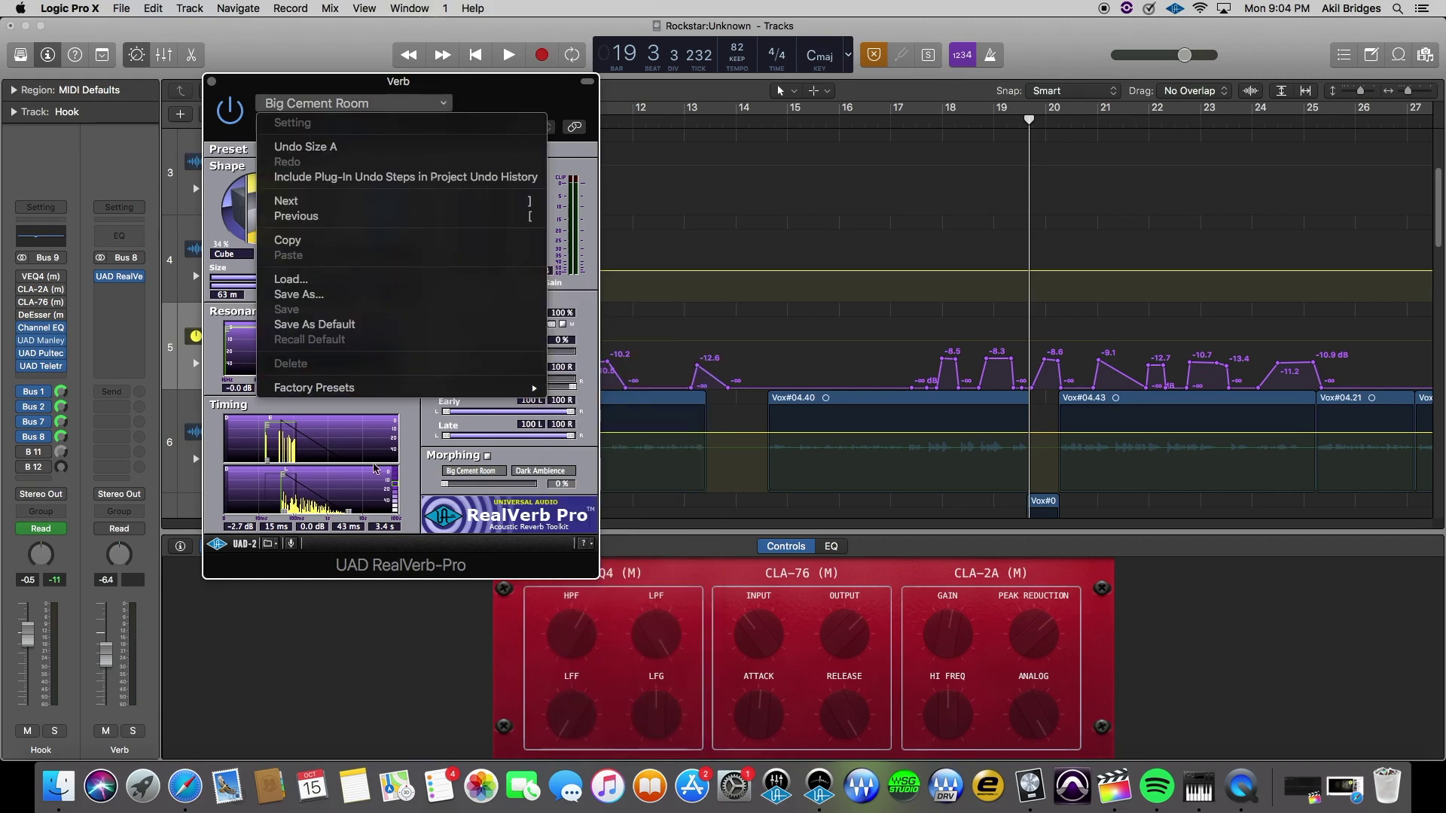
left_click(821, 6)
mouse_move(528, 106)
left_mouse_down()
mouse_move(1111, 134)
mouse_move(1030, 207)
mouse_move(1017, 565)
mouse_move(934, 453)
mouse_move(589, 137)
mouse_move(522, 111)
left_mouse_up()
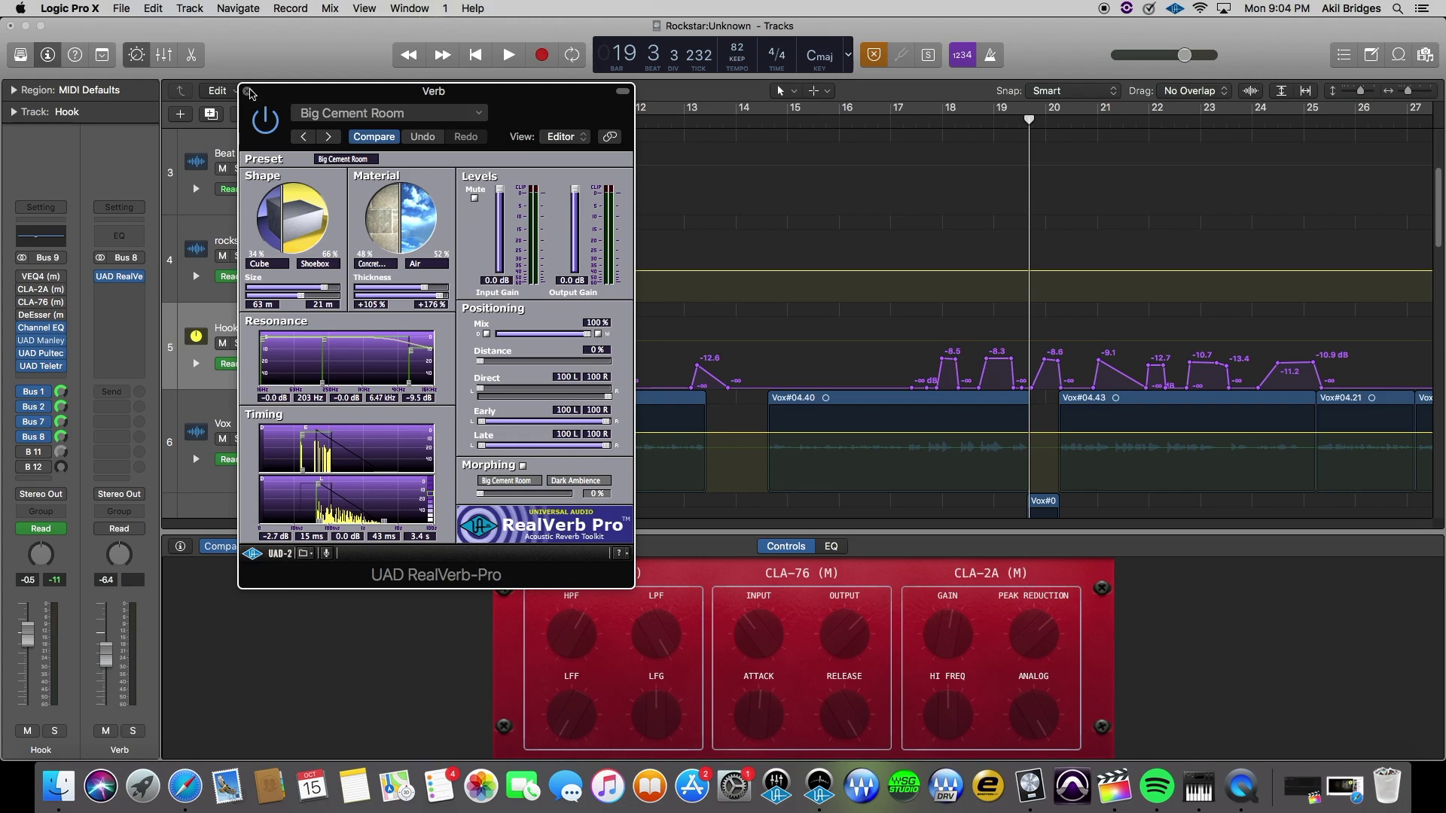
left_click(246, 91)
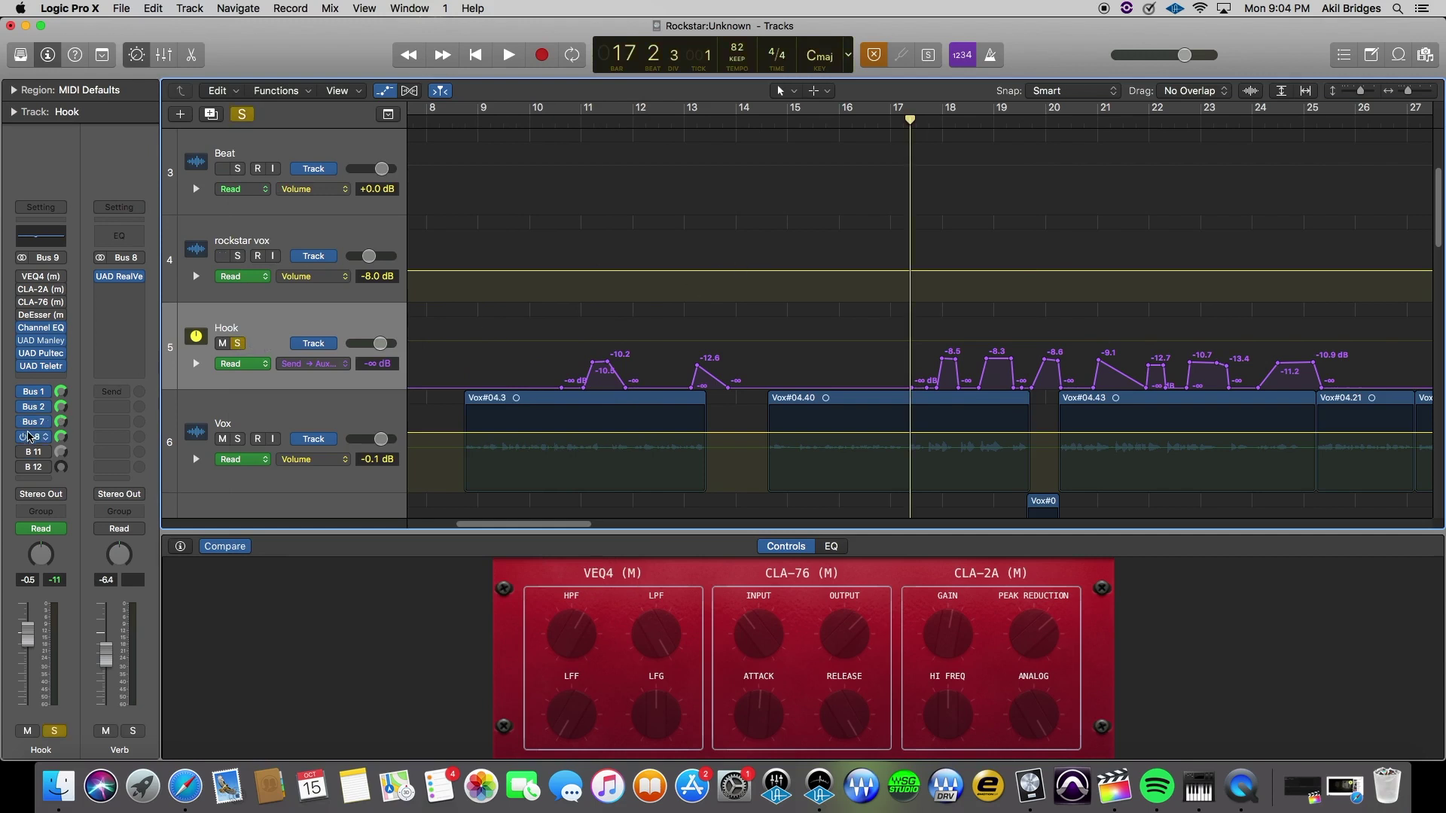
Play the soloed Hook from bar 17 beat 2 to bar 19 with the reverb send active, and stop.
key("space")
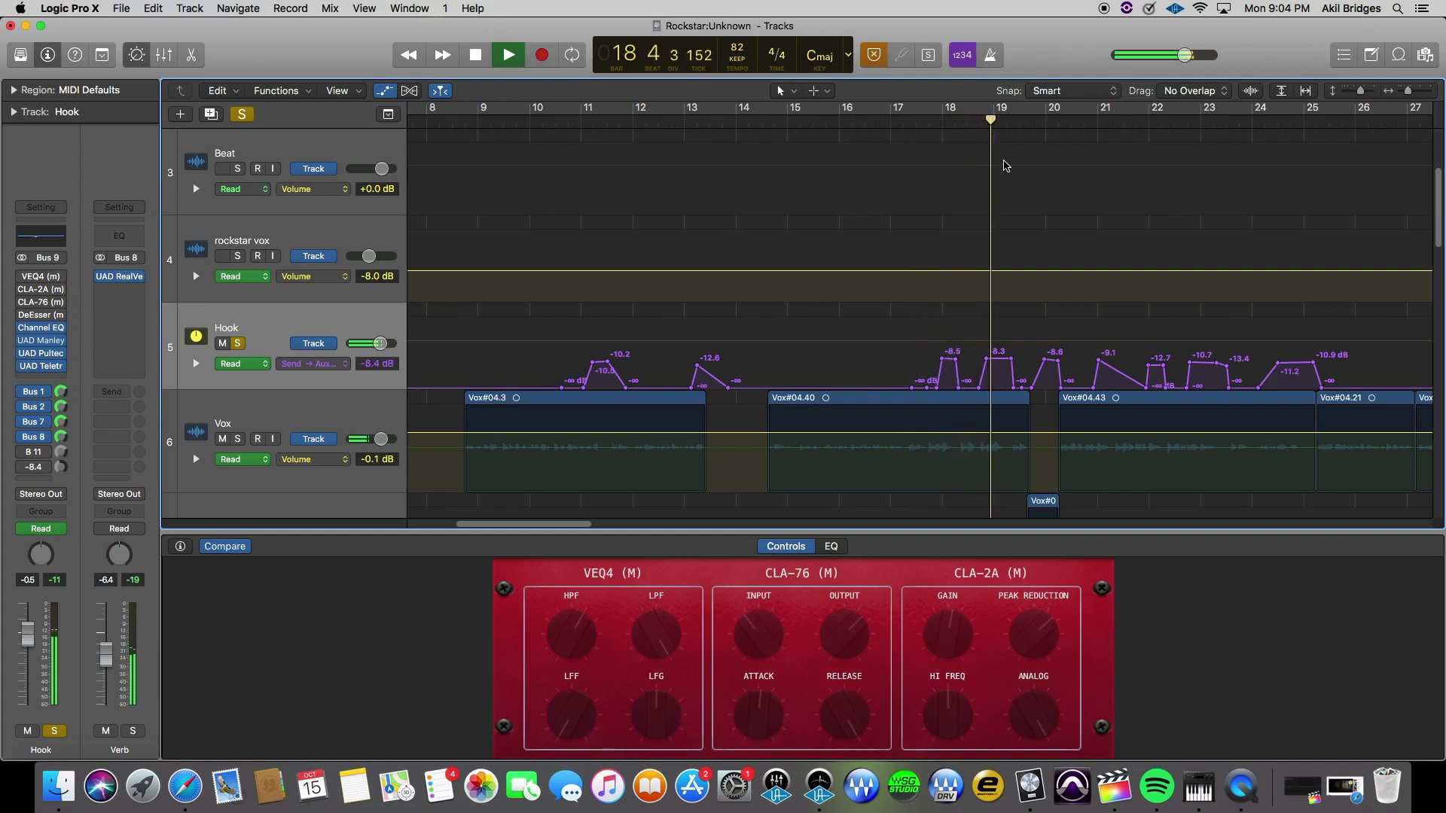
key("space")
key("n")
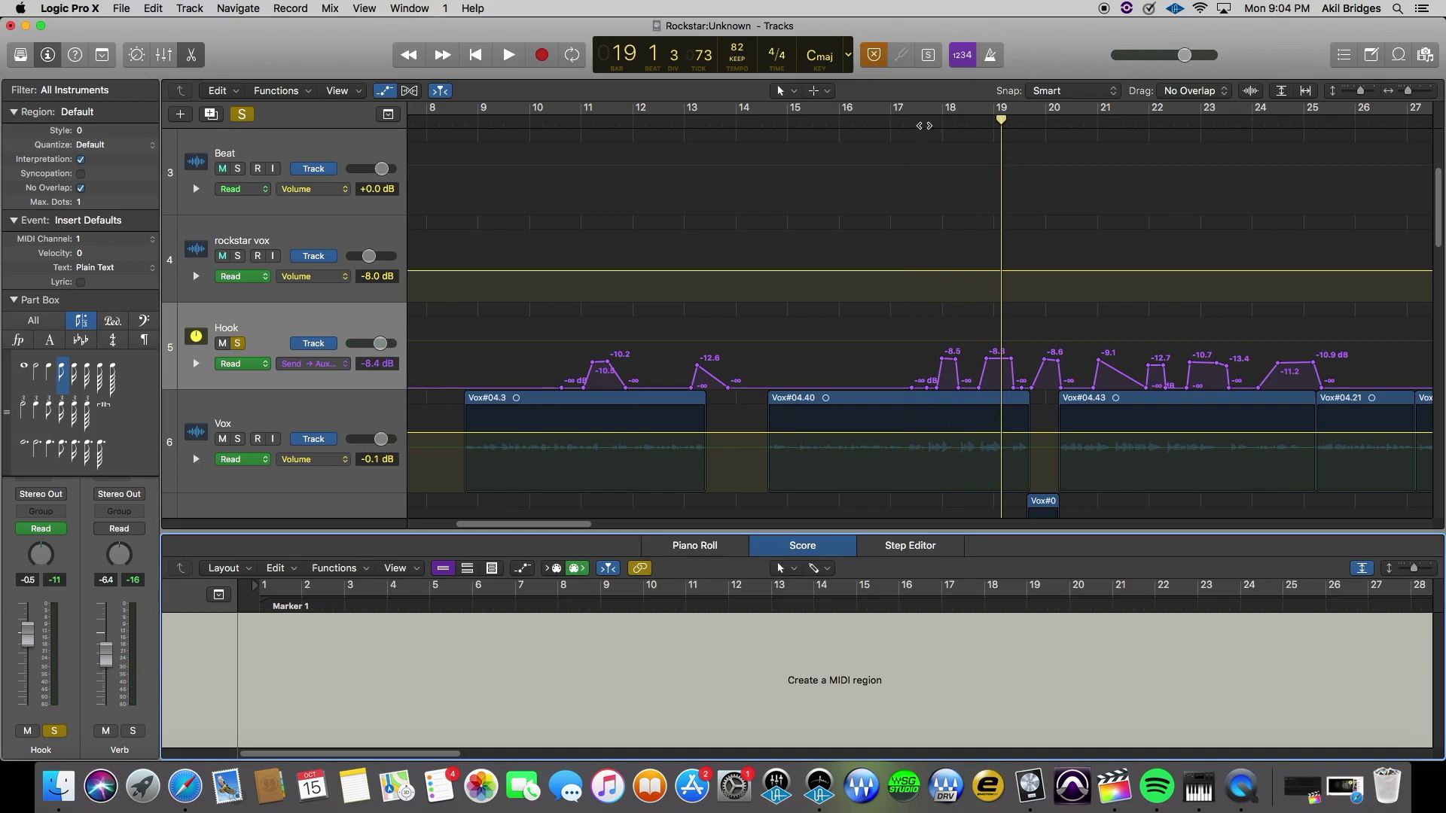
Play from bar 17 beat 4 to bar 25, clearing the Hook's solo midway and briefly checking RealVerb-Pro during playback.
left_click(924, 125)
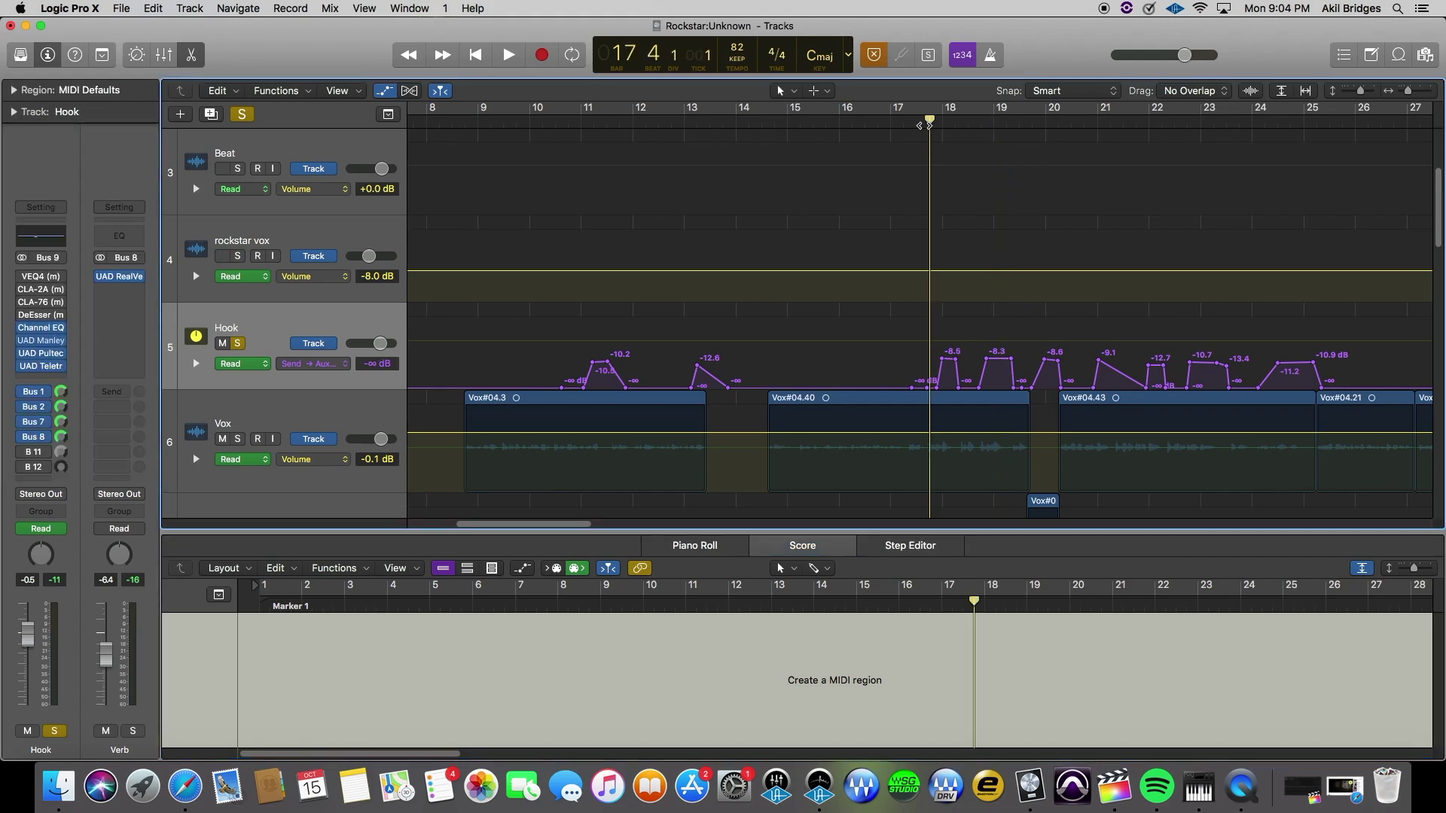
key("space")
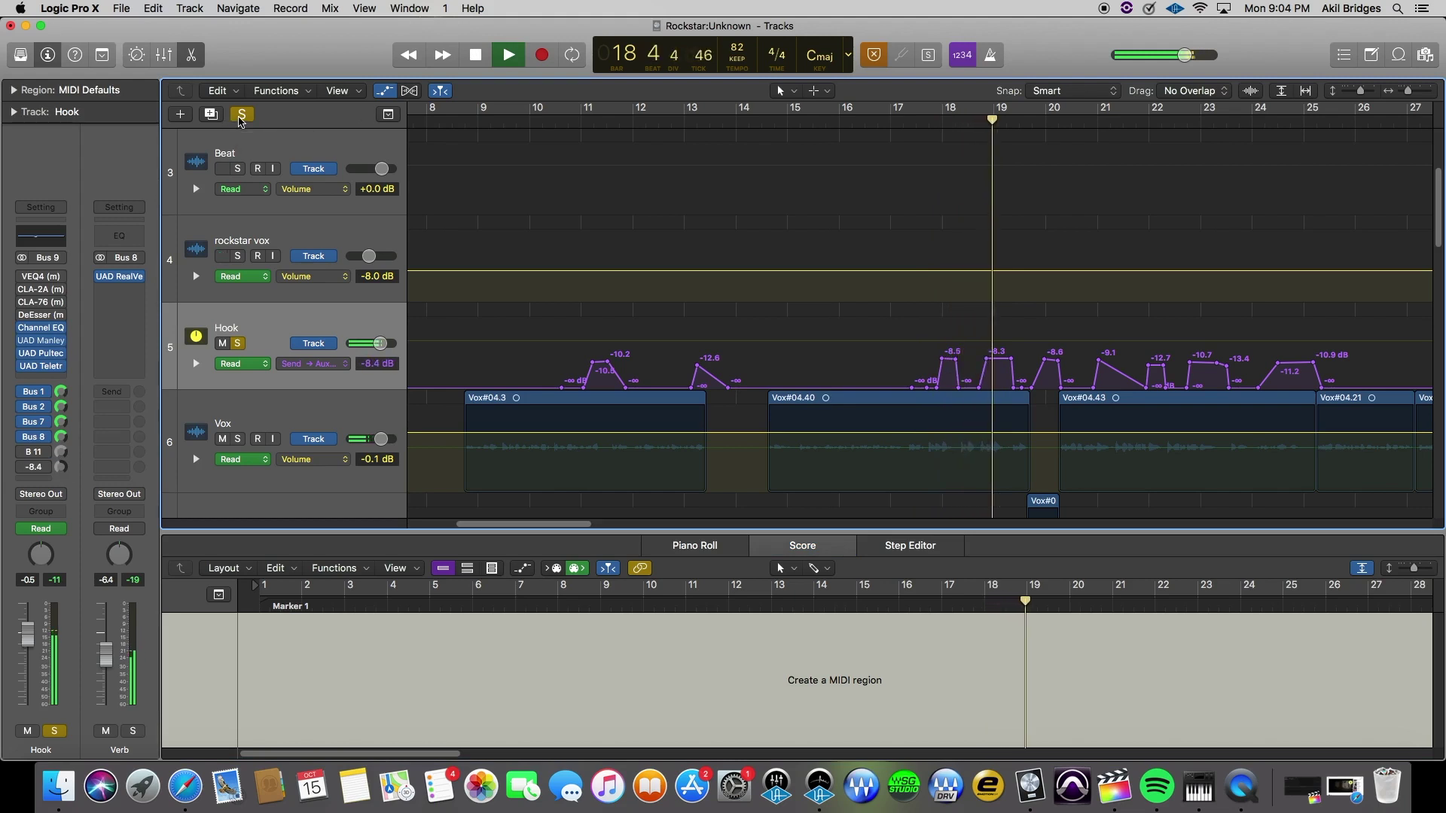
left_click(241, 114)
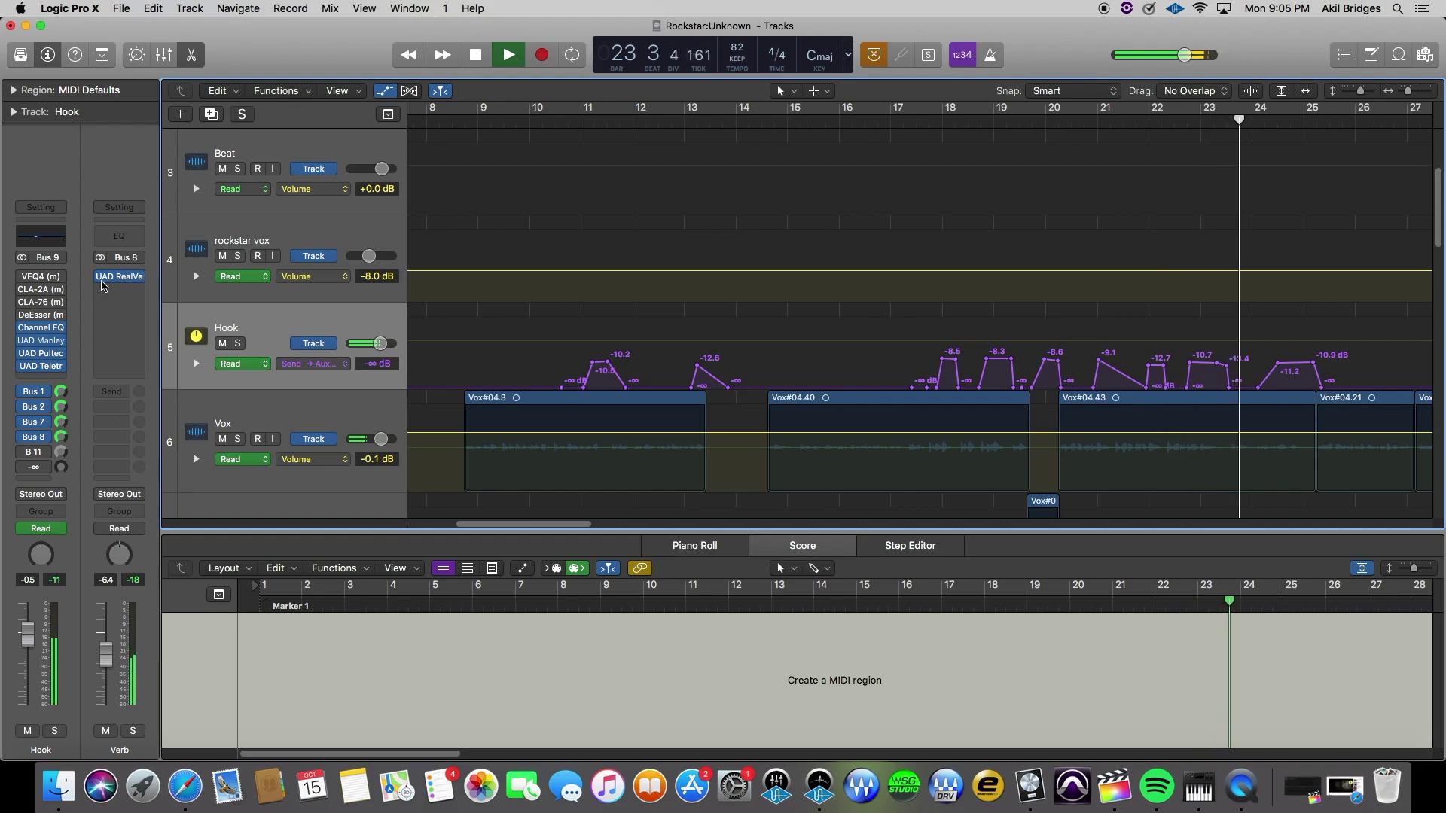
left_click(103, 279)
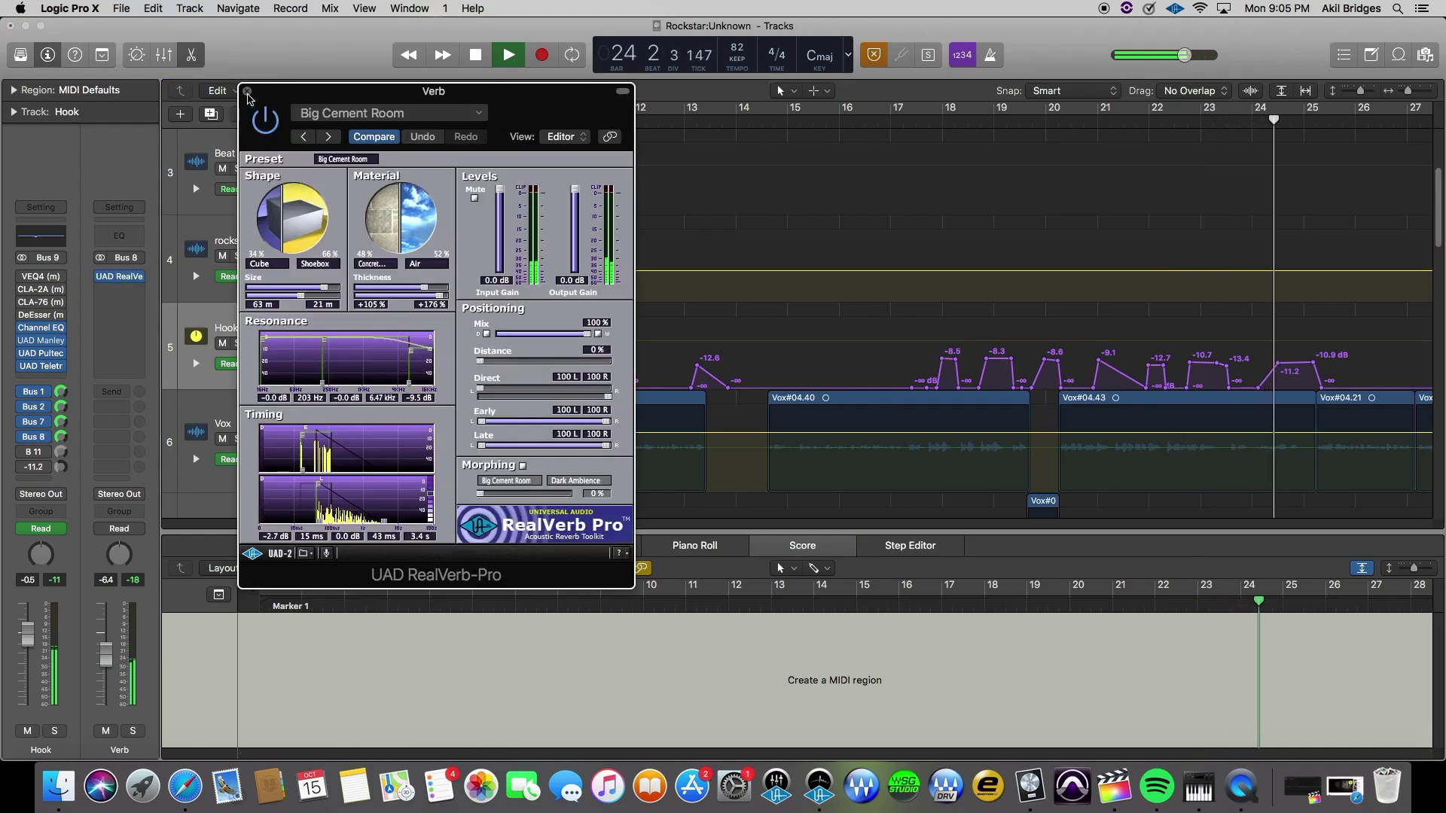
left_click(247, 92)
key("space")
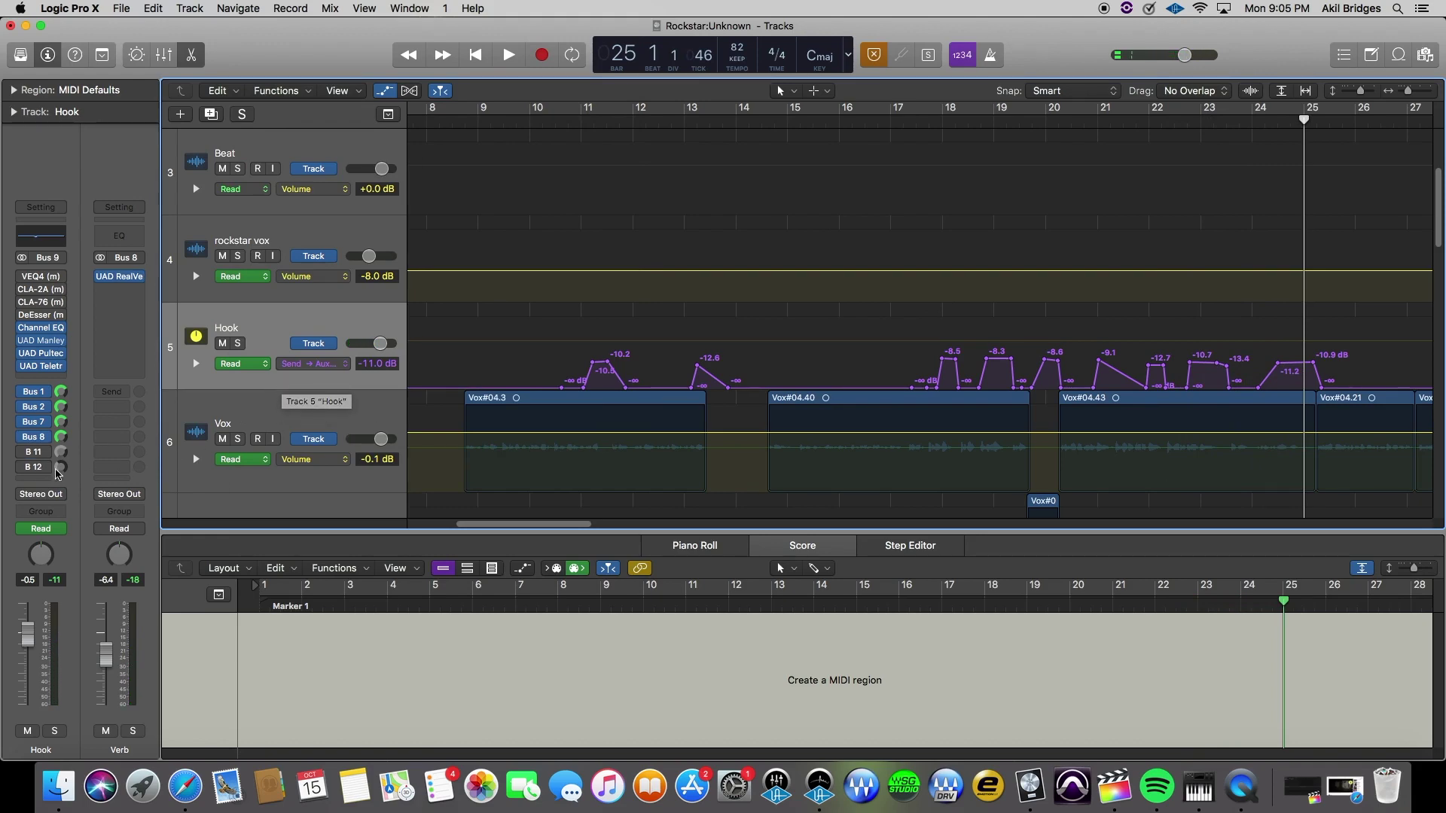
Enable the Hook's Bus 11 send to Aux 5, and open its Doubler2 to examine the voice settings before closing it.
left_click(22, 451)
left_click(119, 277)
left_click_drag(1029, 145, 734, 88)
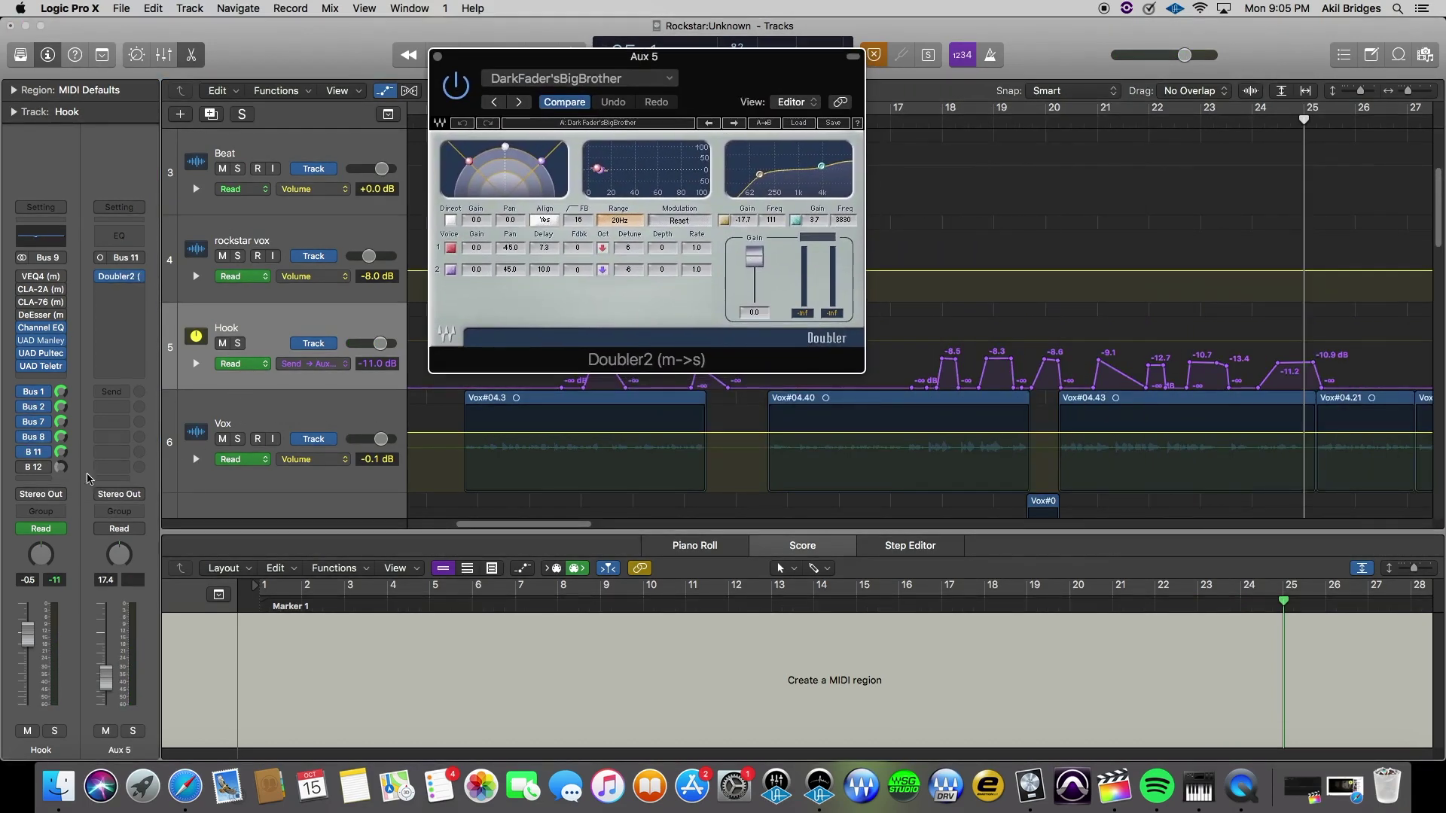
left_click_drag(704, 65, 652, 93)
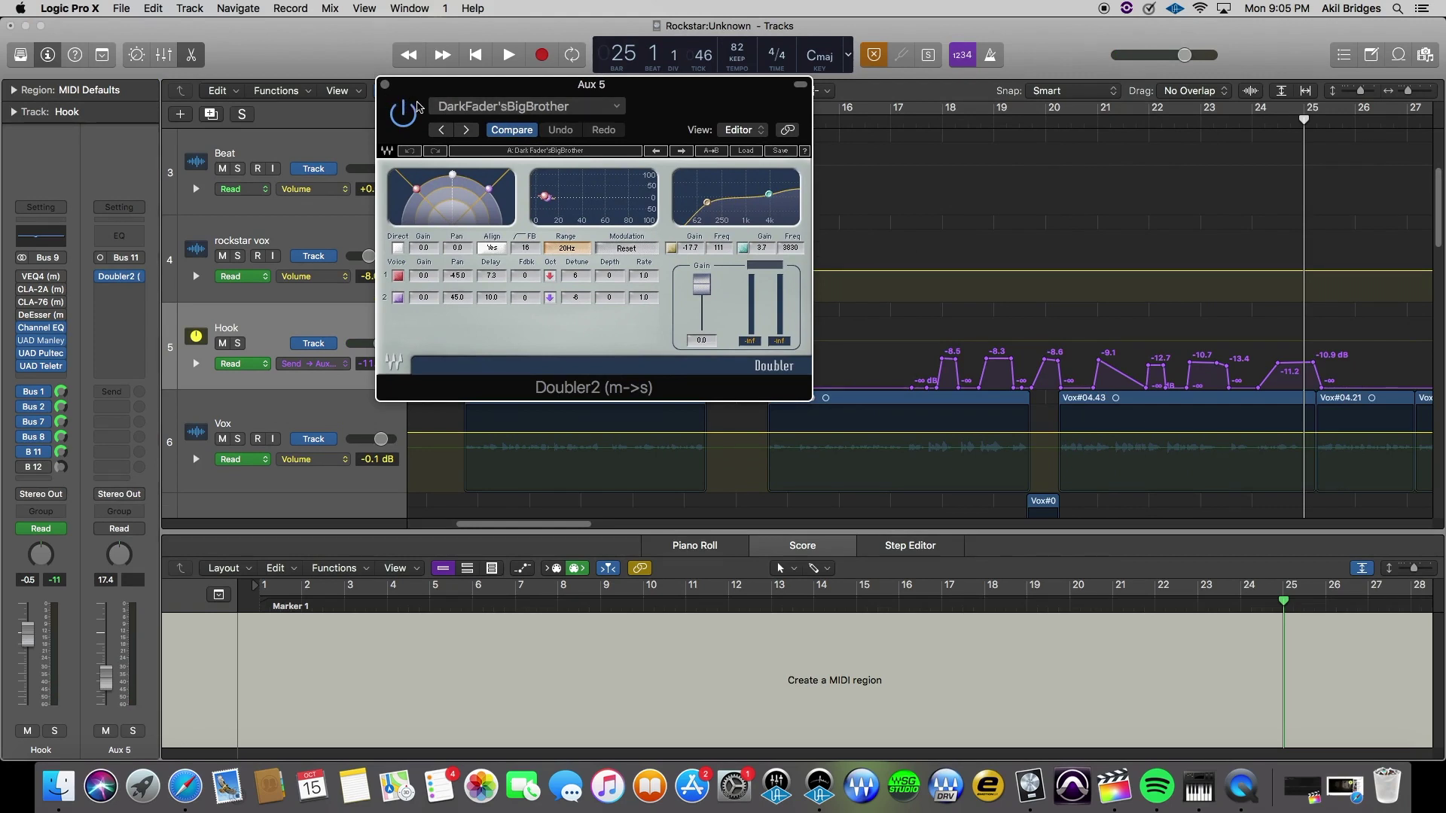
left_click(384, 85)
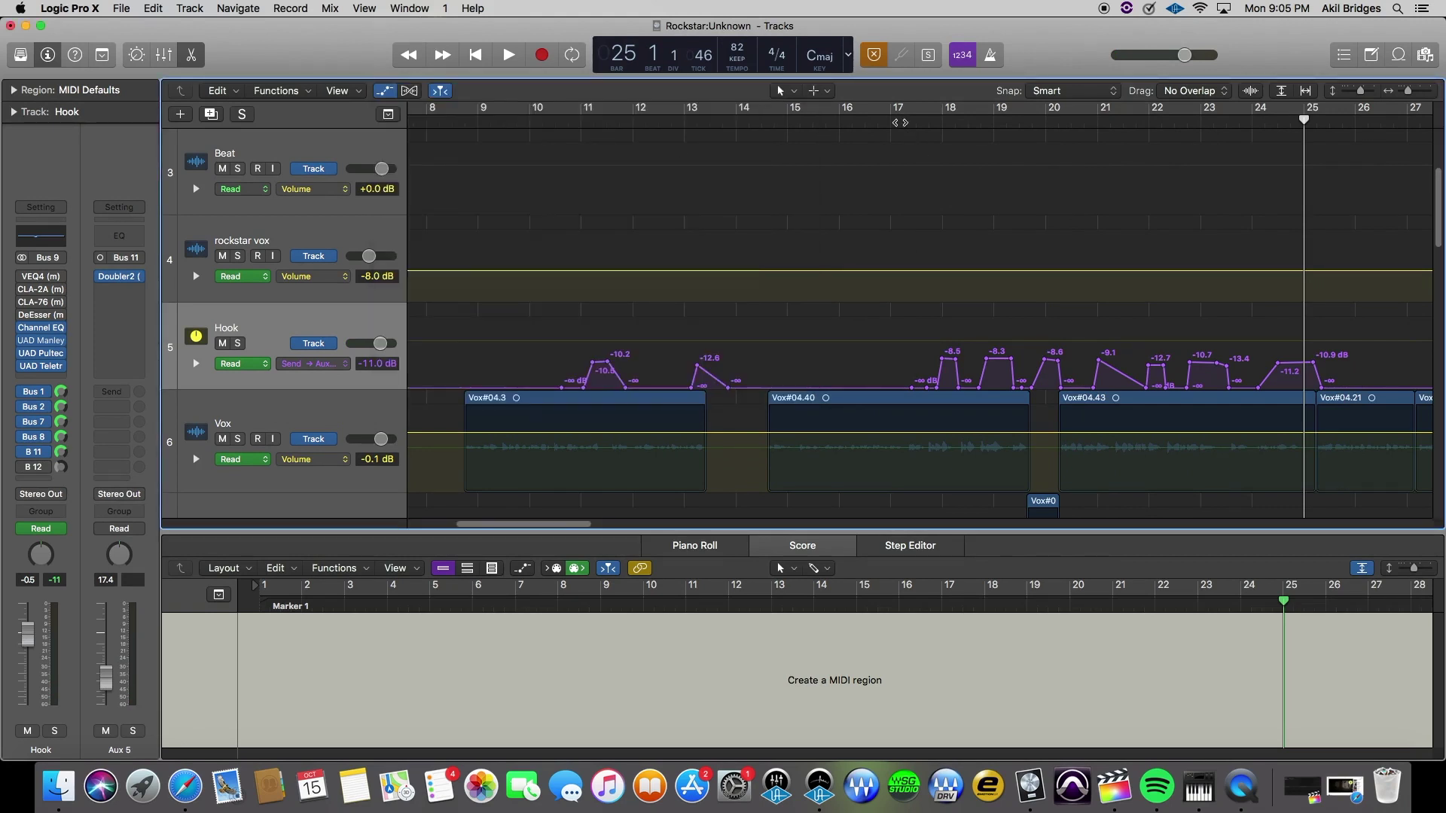
Play the Hook soloed from bar 17 to bar 19, raising Aux 5 to about -3 dB, and lower it to about -17.6 dB once stopped.
key("space")
left_click(238, 343)
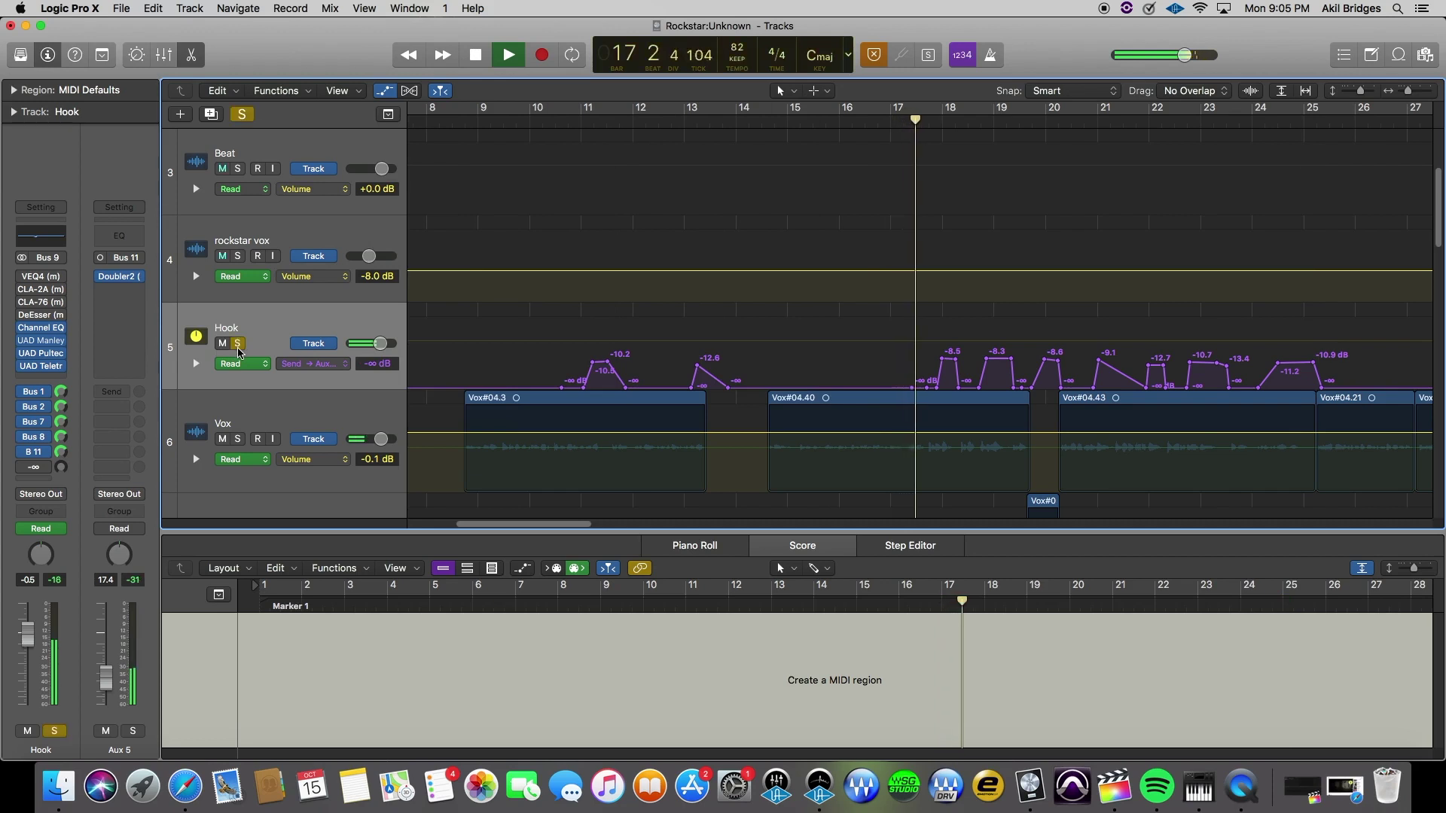
left_click_drag(106, 684, 106, 645)
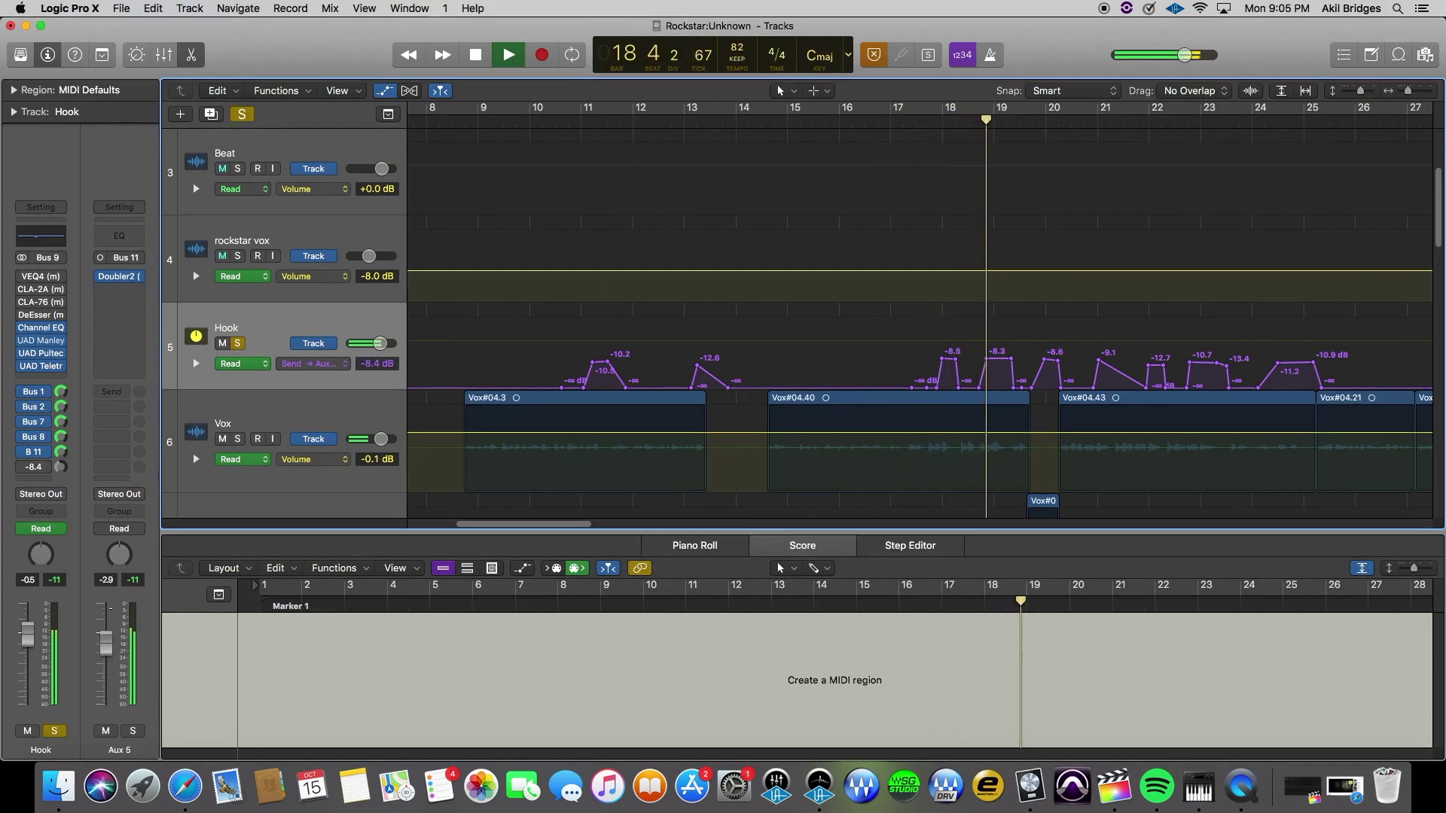
key("space")
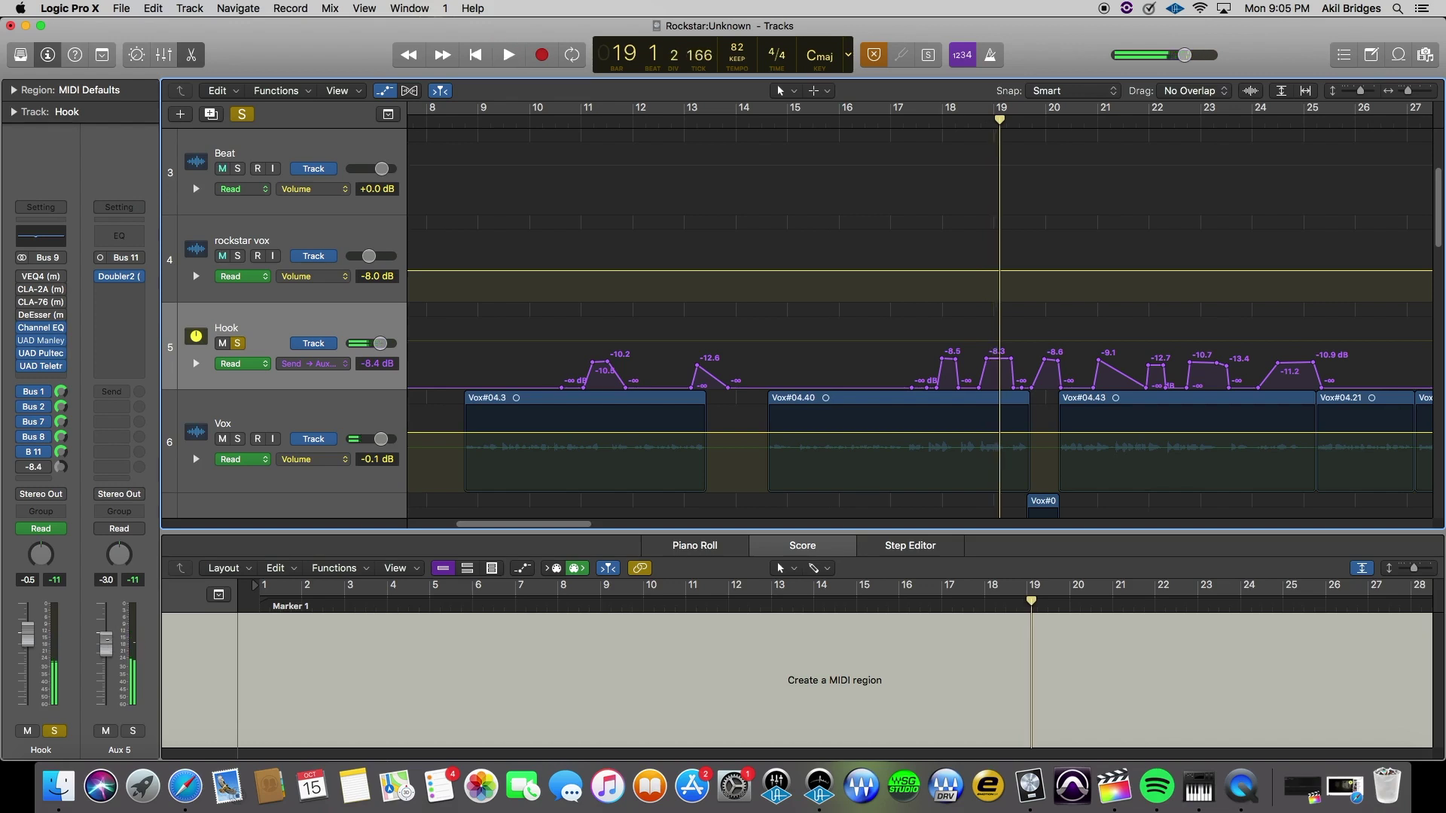
left_click_drag(106, 656, 107, 663)
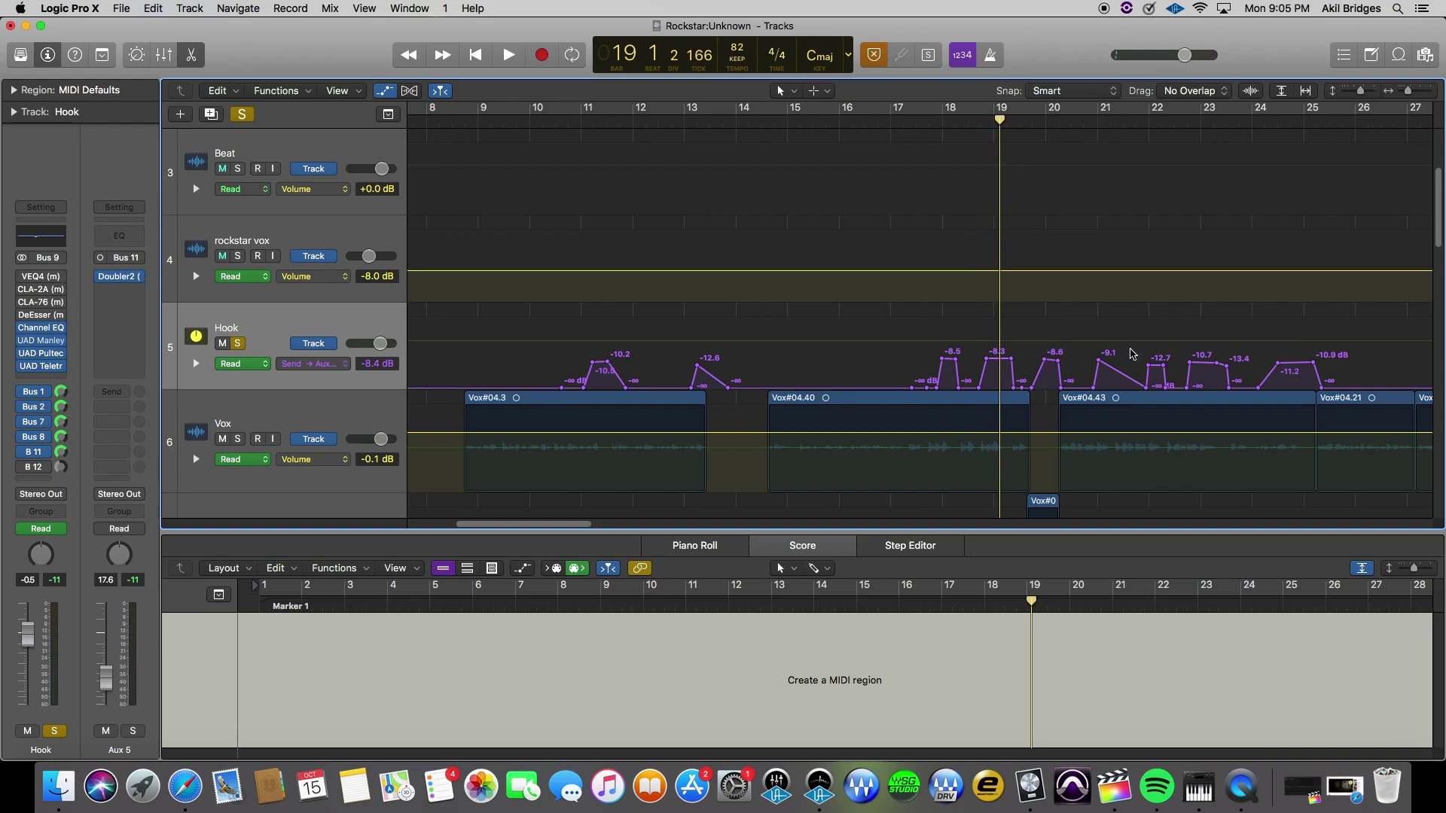
Play on from bar 19 to bar 21, enable the Hook's Bus 12 send to Aux 11, and open its H-Delay.
key("space")
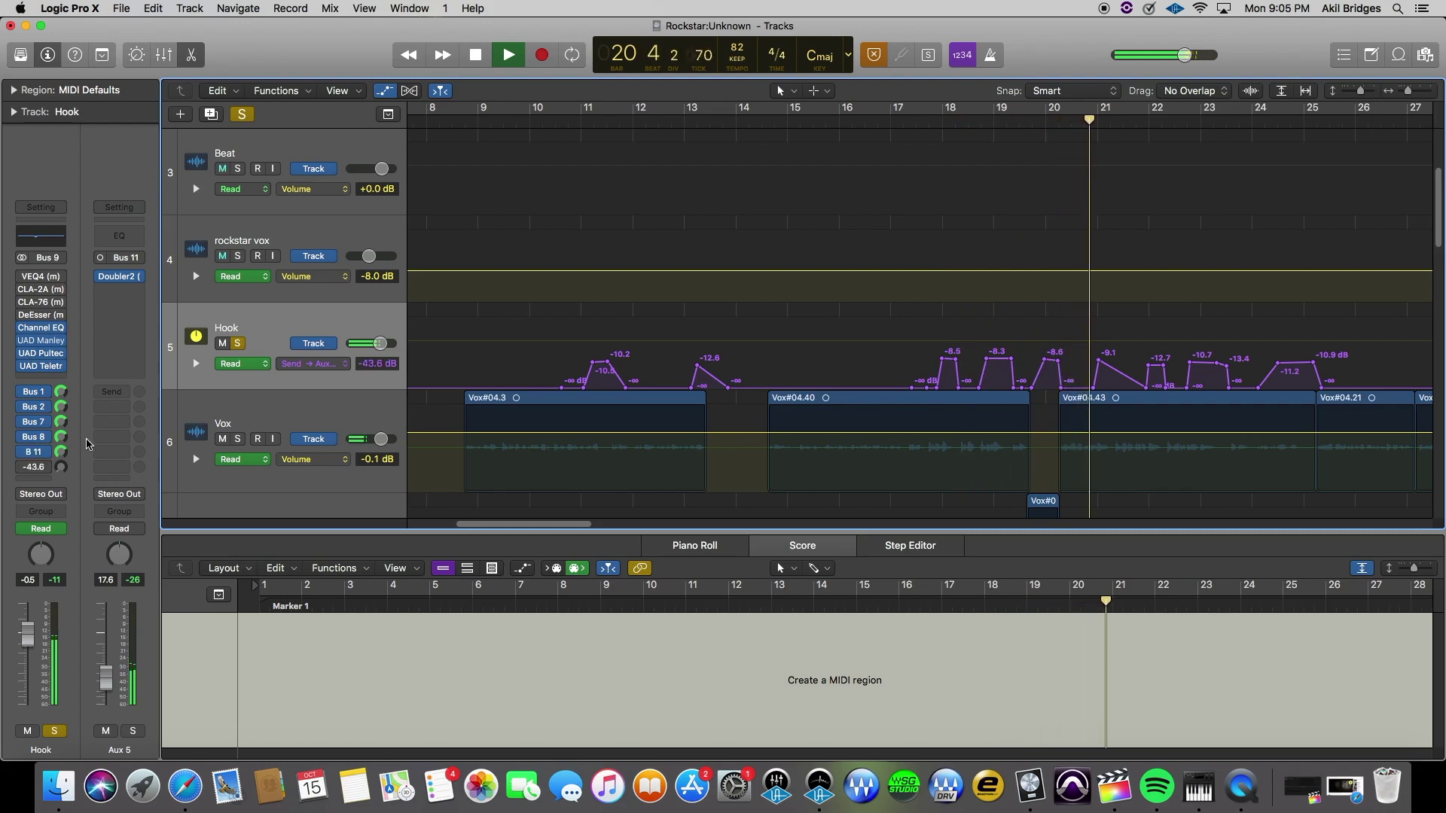
key("space")
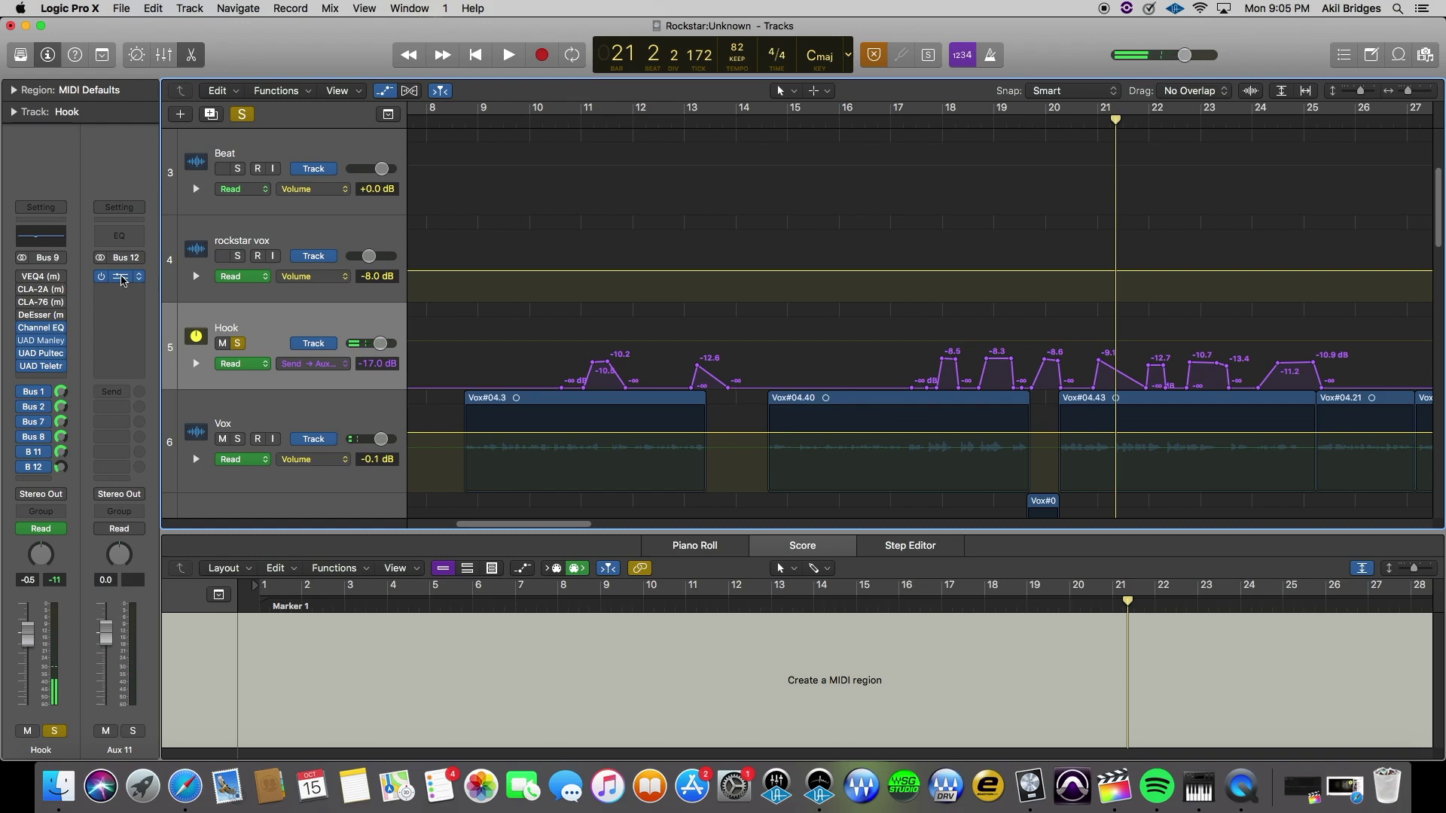
left_click(123, 278)
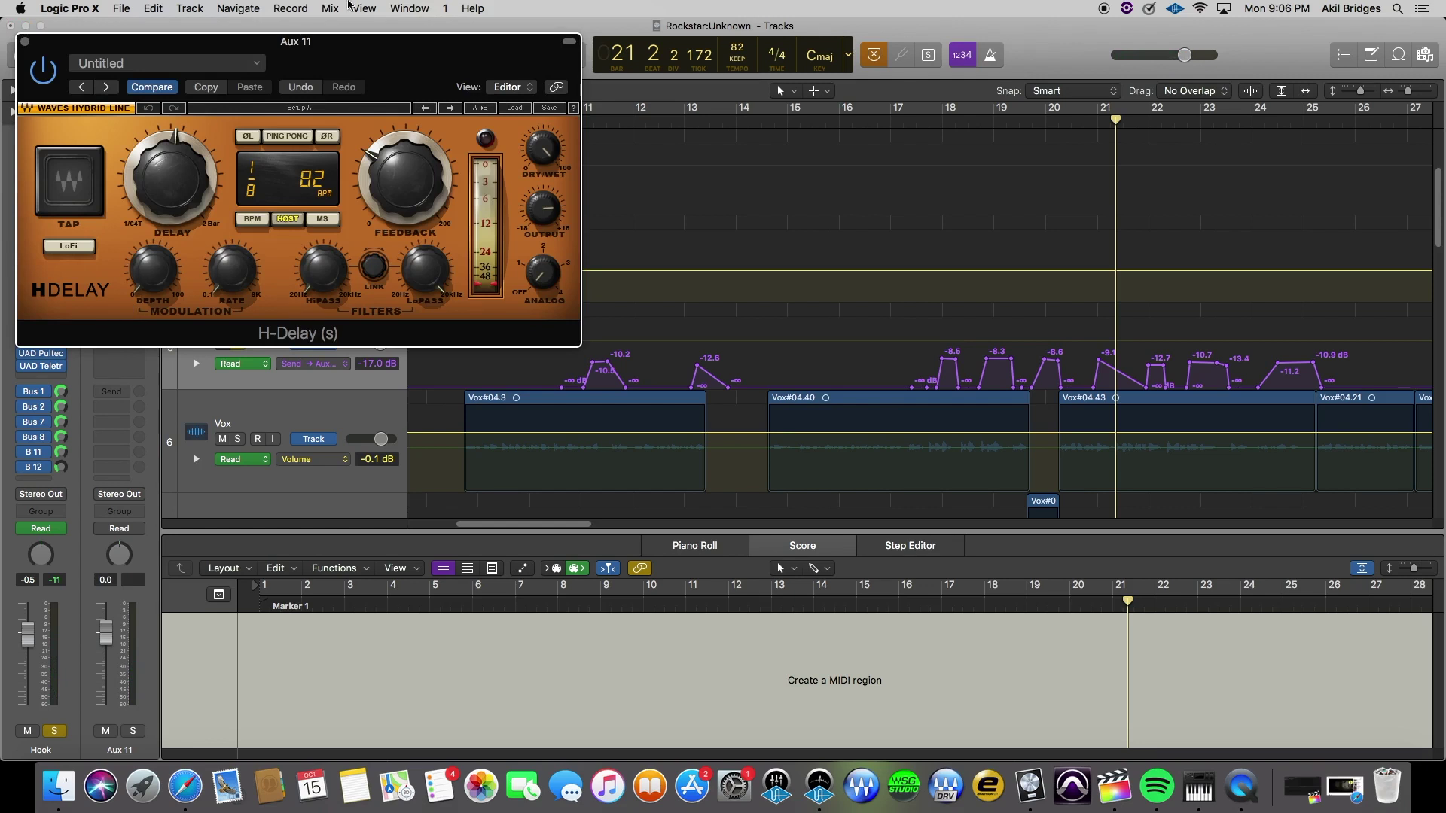
Play the soloed Hook from about bar 17 to bar 20 with the delay send active, repositioning H-Delay to compare its settings with the automation.
left_click(902, 123)
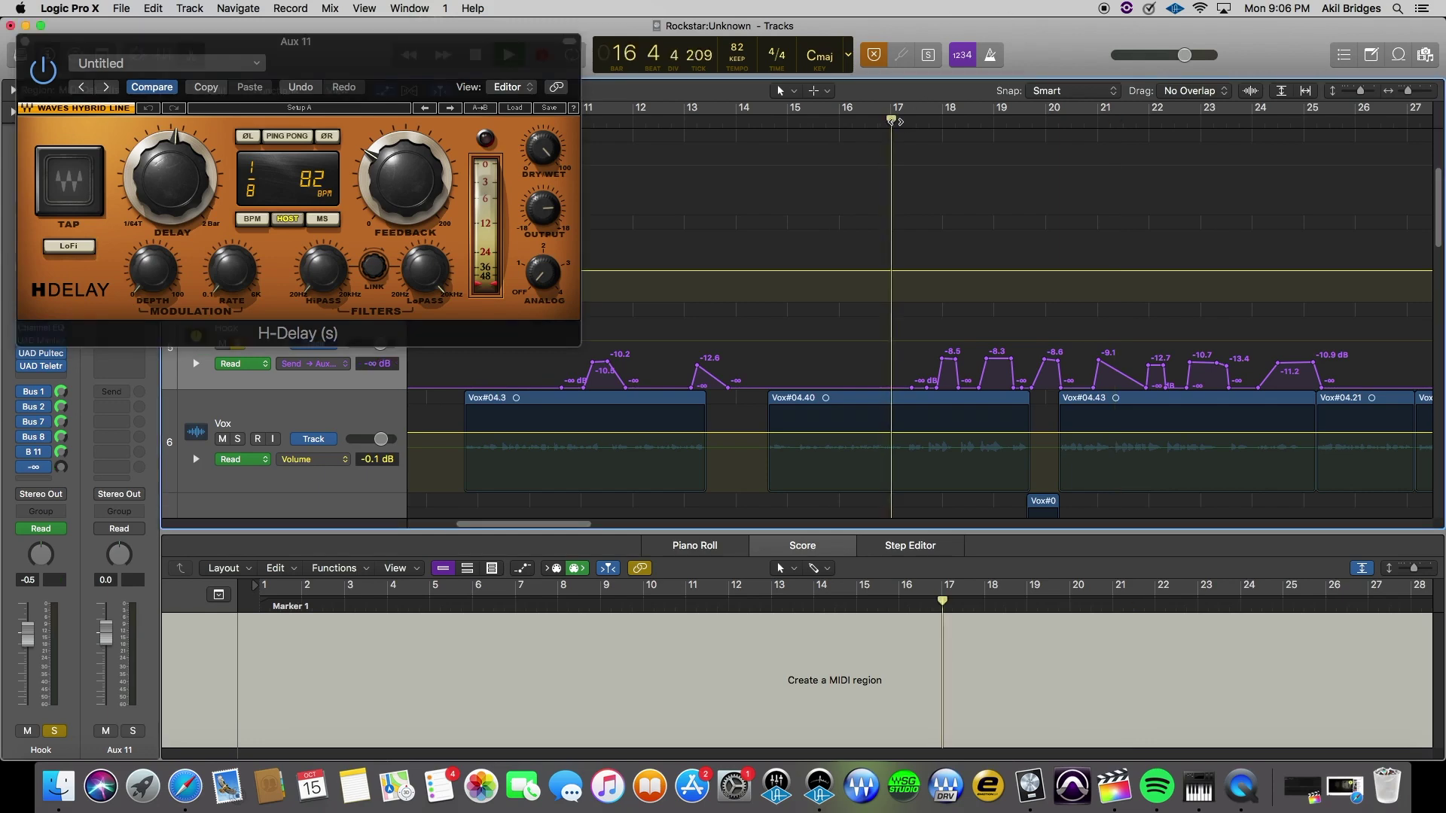
left_click_drag(469, 57, 605, 552)
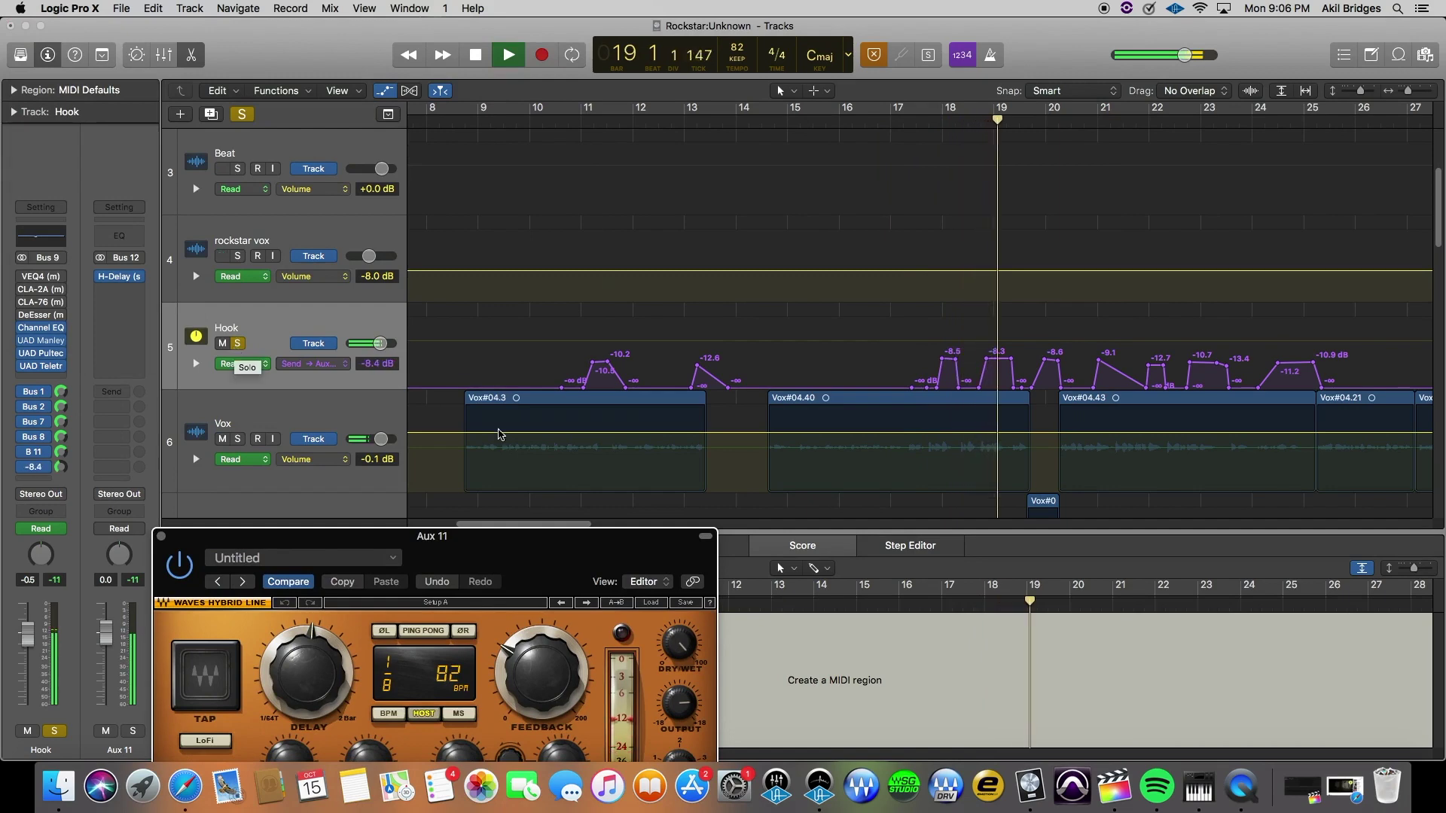
left_click_drag(568, 553, 849, 264)
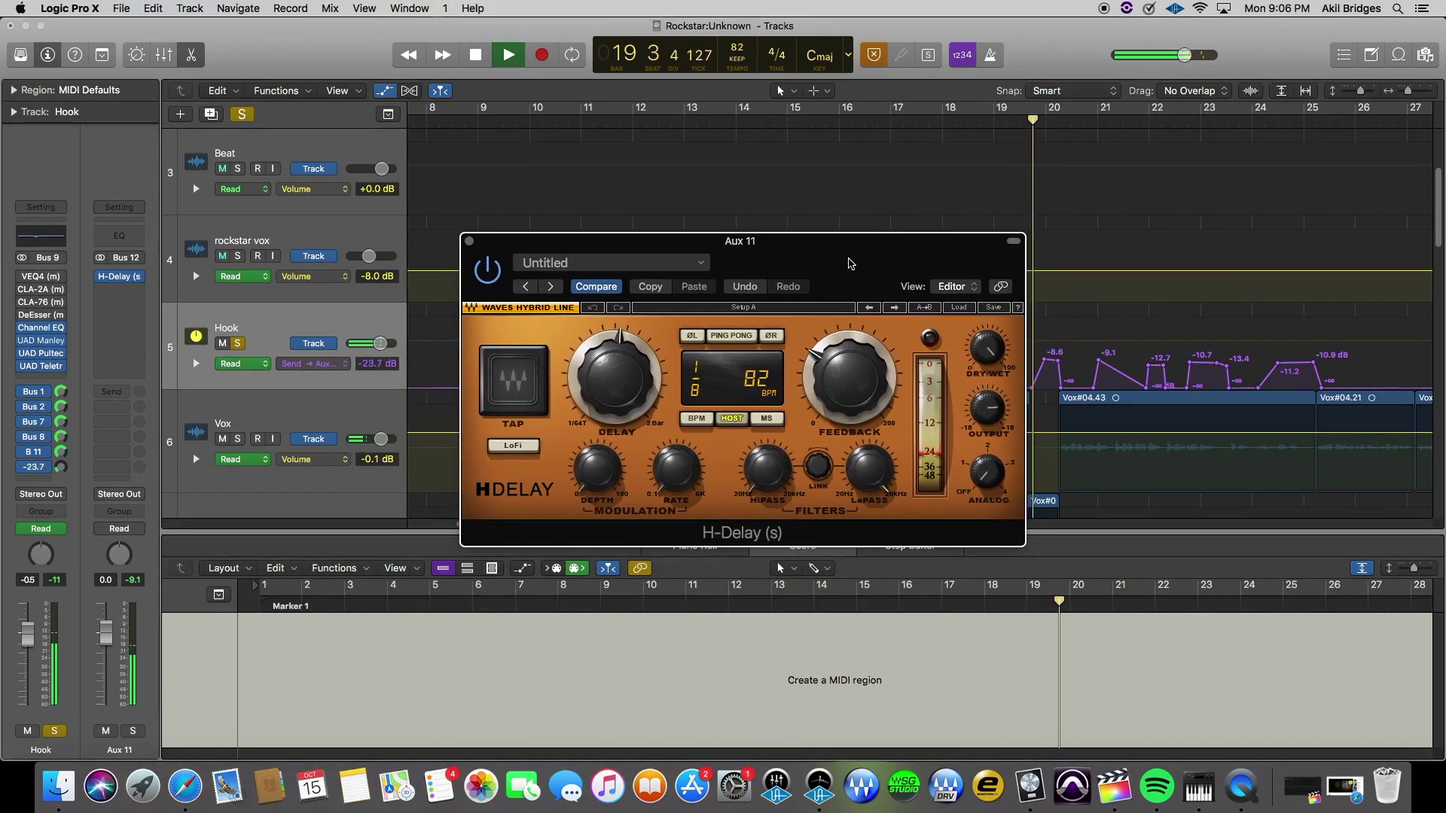
key("space")
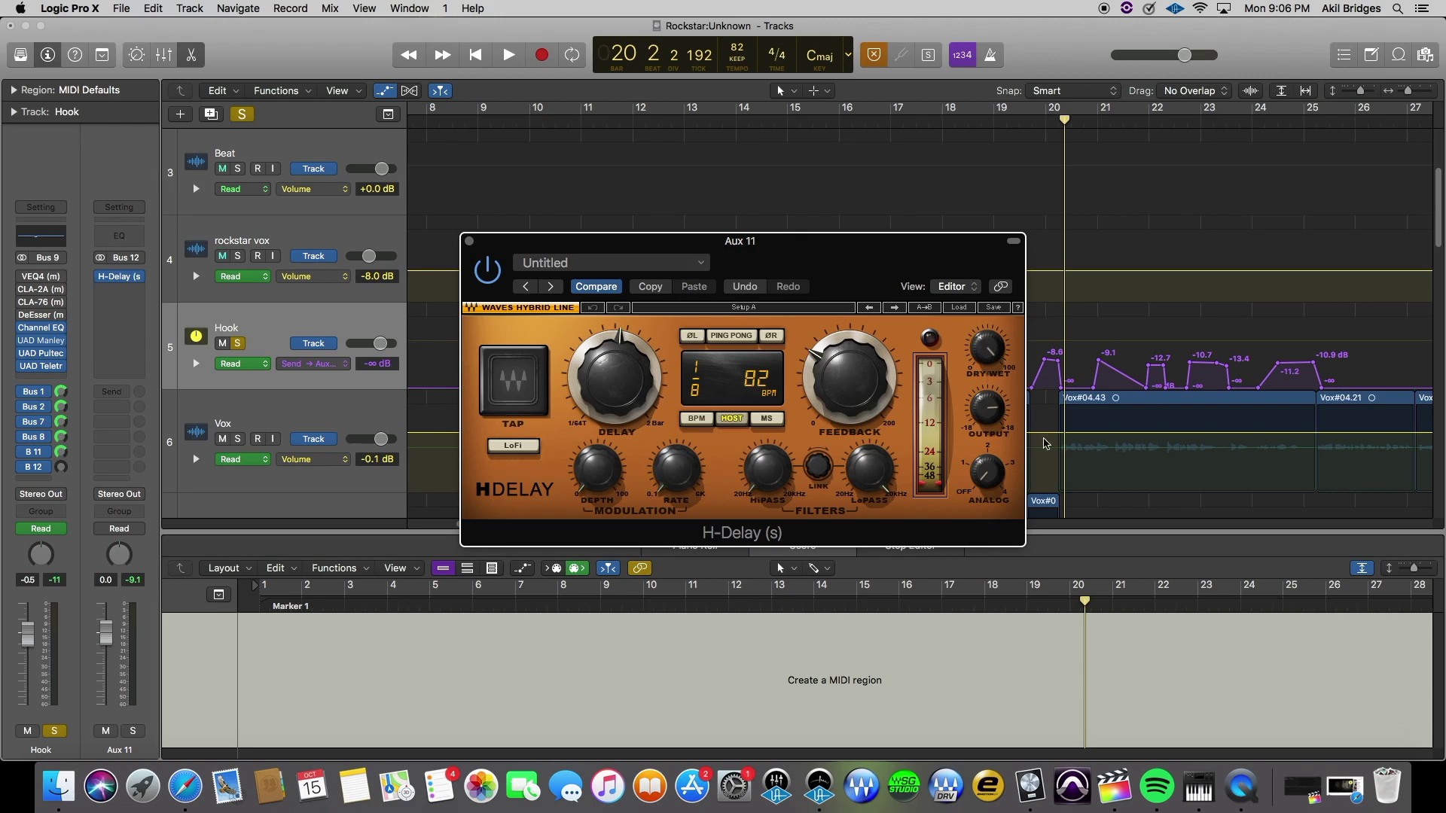
Play from bar 18 with the Hook's solo cleared, close H-Delay, and show the send automation across the whole song.
left_click_drag(821, 266, 675, 597)
left_click(940, 123)
left_click(240, 344)
key("space")
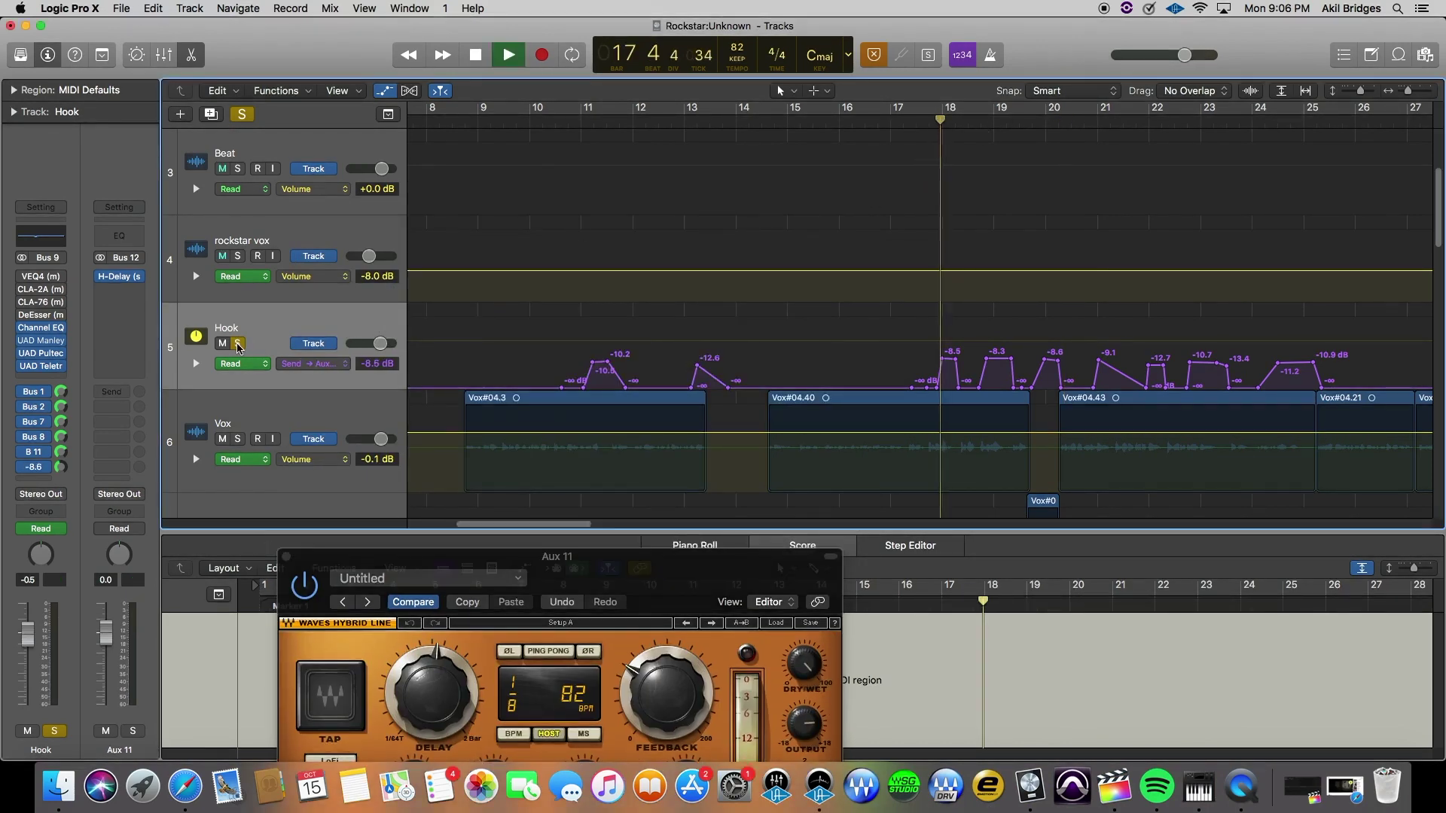
scroll(994, 193, "down", 5)
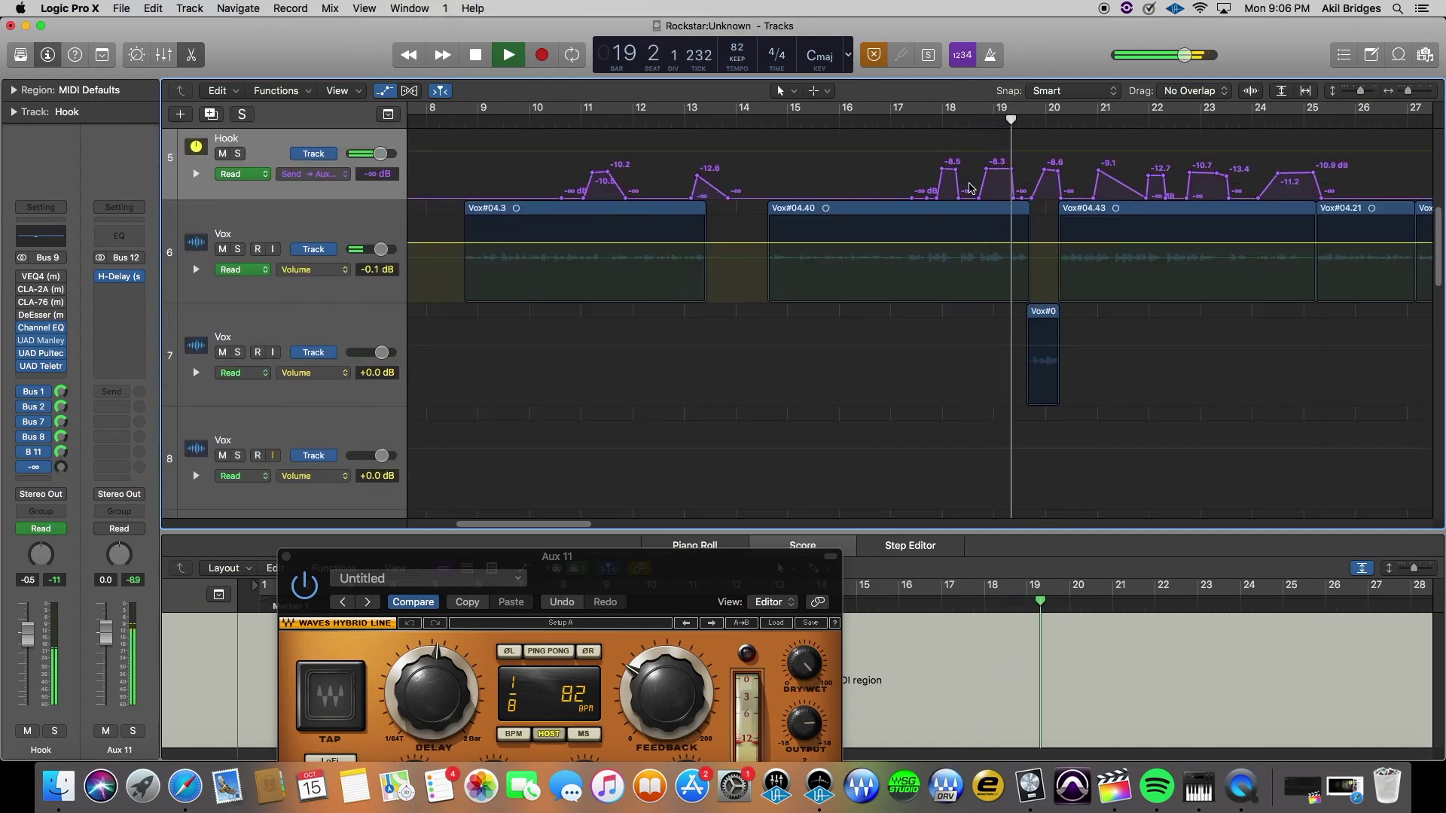
left_click_drag(290, 560, 290, 219)
left_click(288, 215)
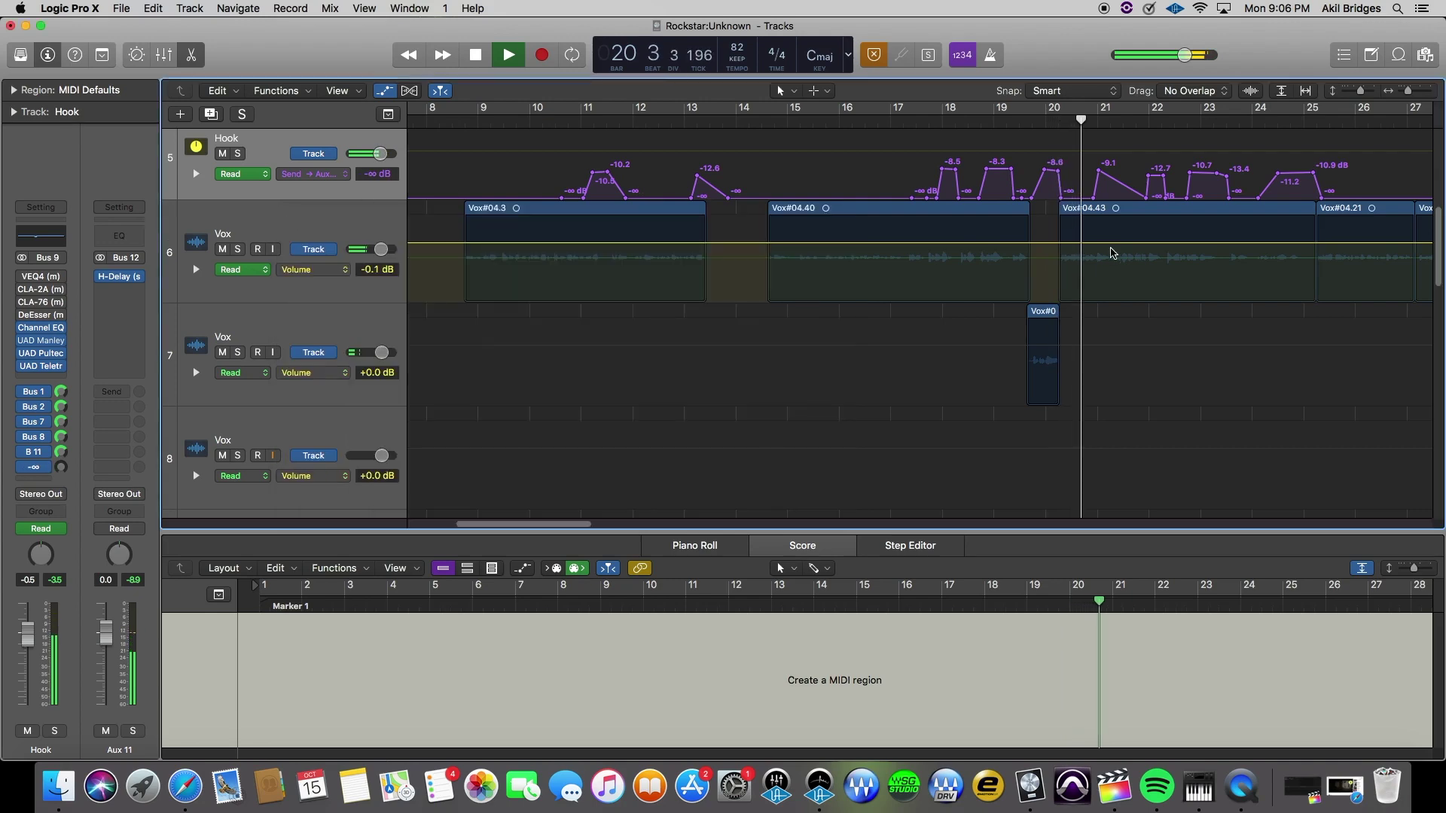
left_click(1394, 91)
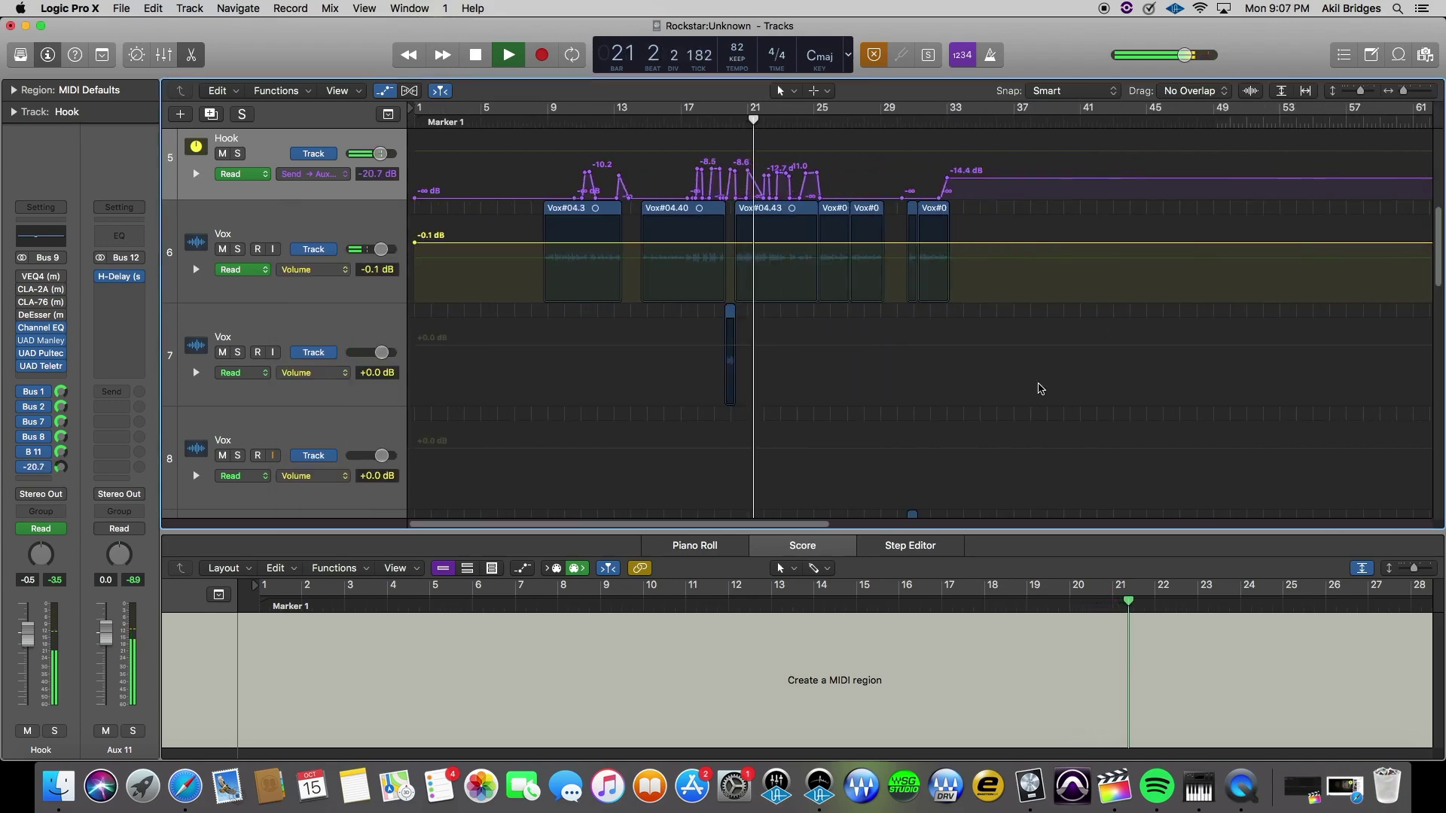